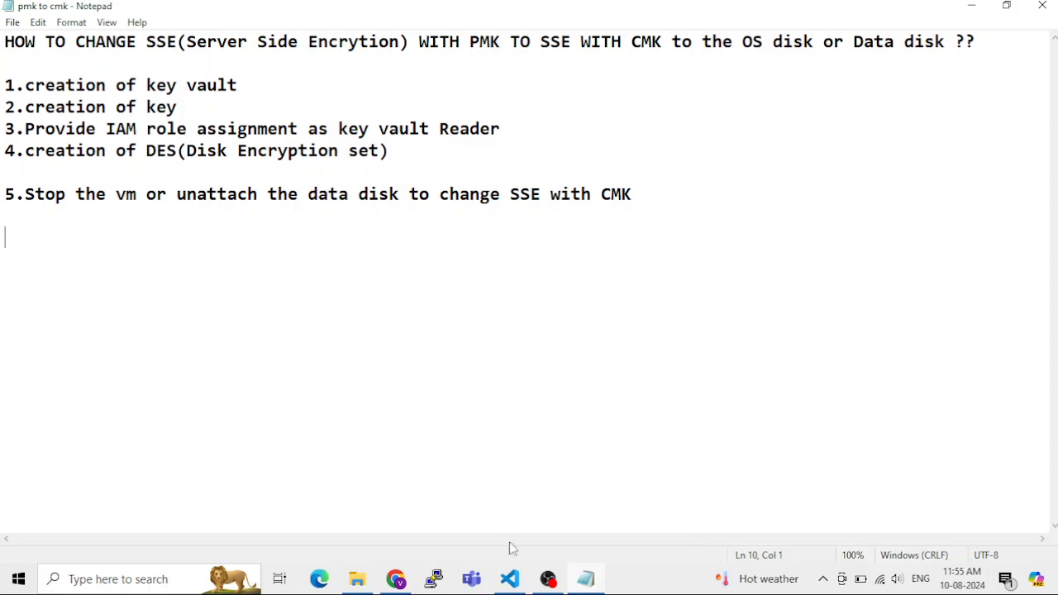
Switch to the Azure portal in Chrome and open the disk settings of the Appvm virtual machine.
left_click(512, 581)
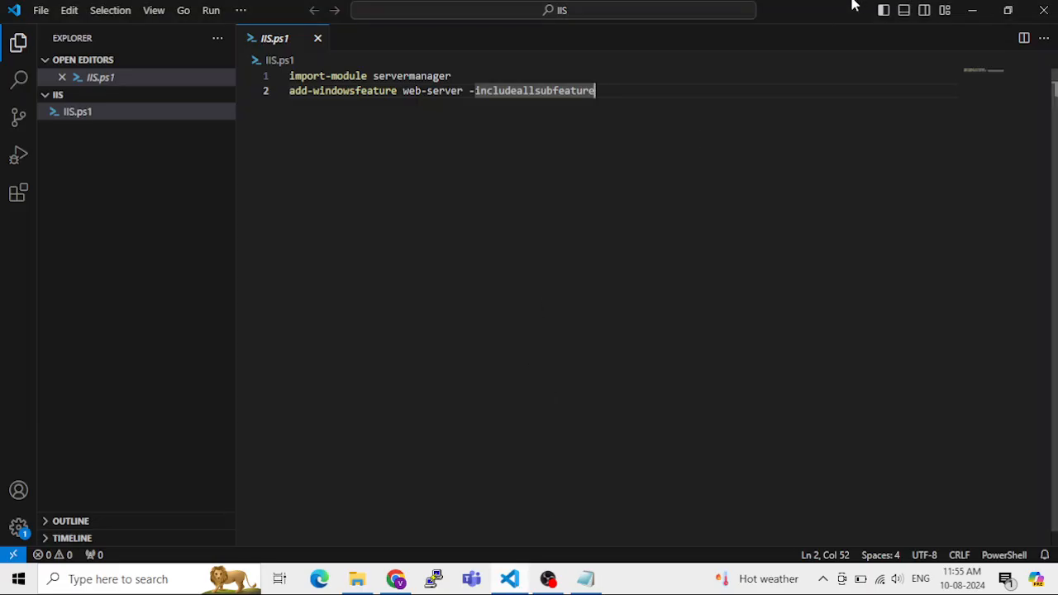
left_click(973, 9)
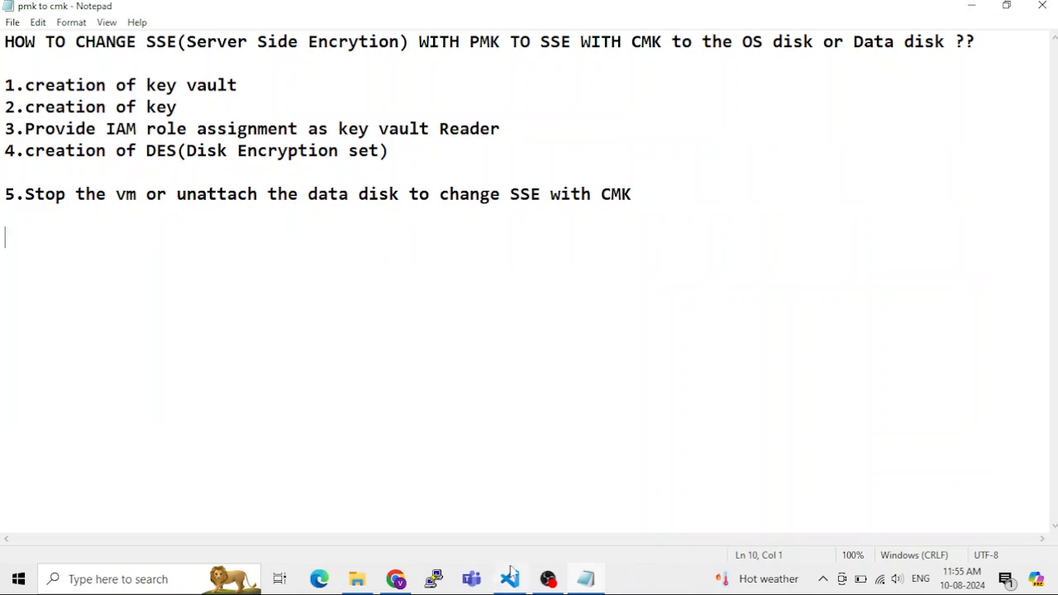
left_click(392, 584)
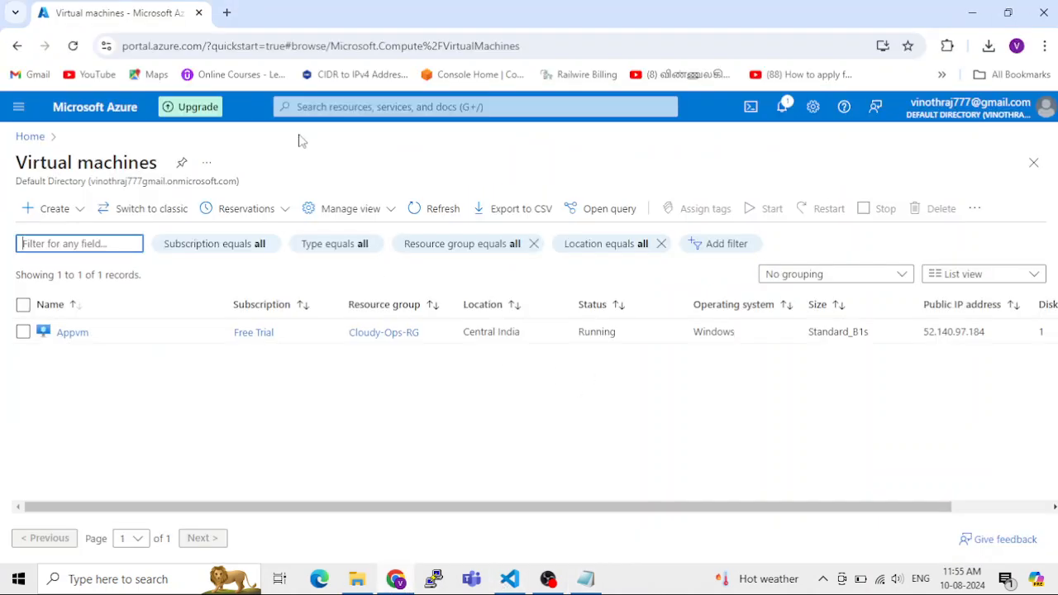
left_click(78, 335)
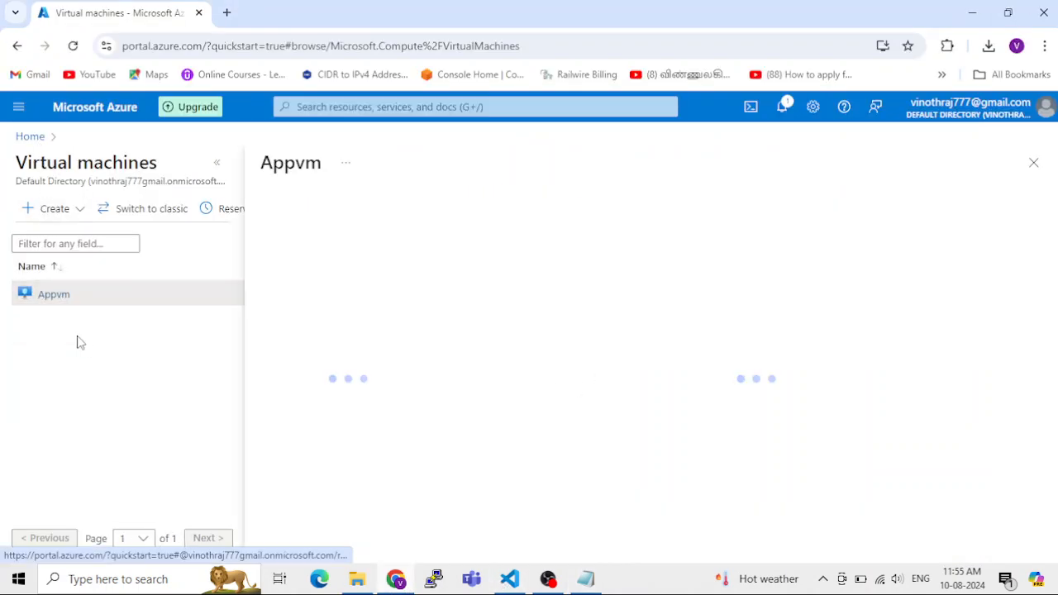
left_click(220, 165)
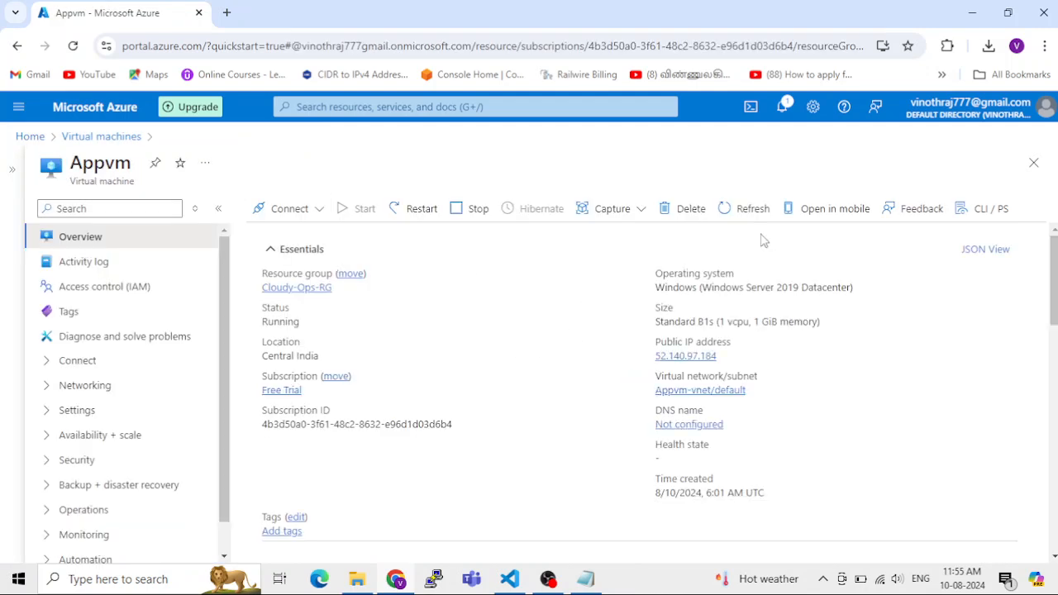
left_click(47, 413)
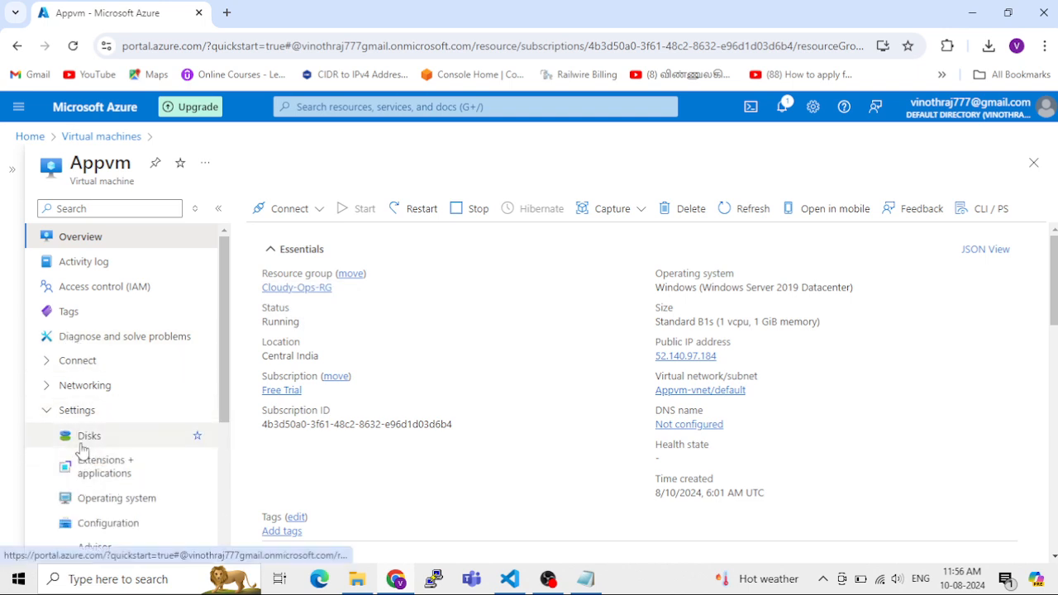
left_click(83, 441)
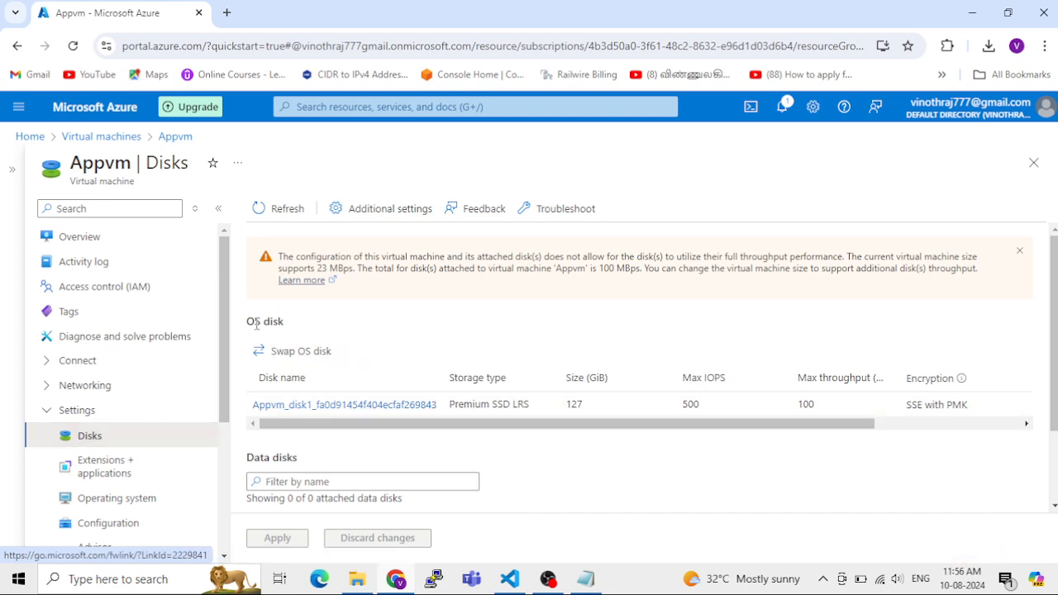
Examine the encryption type of Appvm's OS disk and the list of attached data disks.
scroll(303, 357, "down", 1)
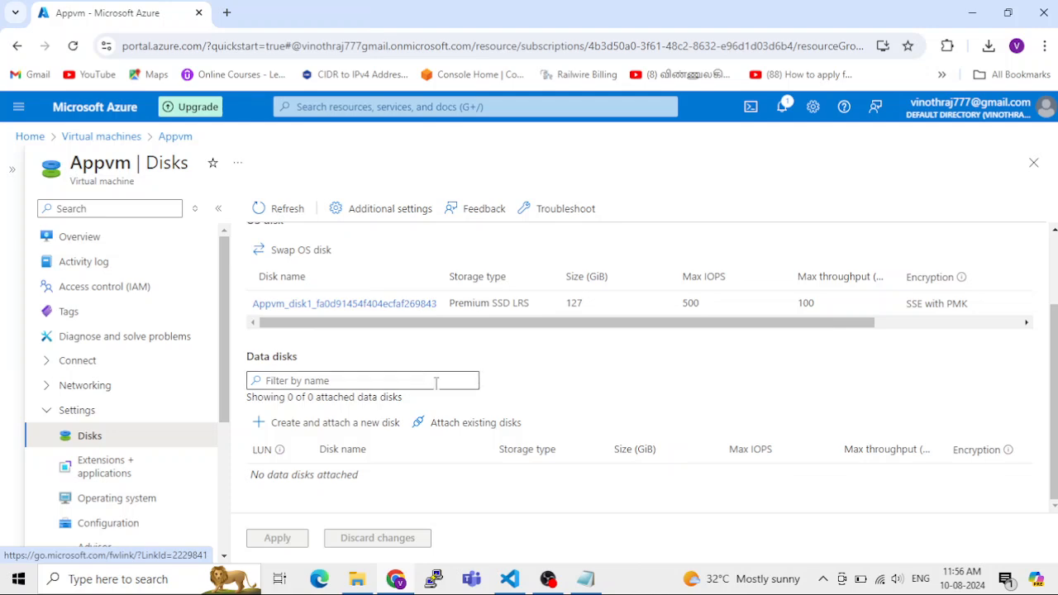
scroll(397, 394, "up", 1)
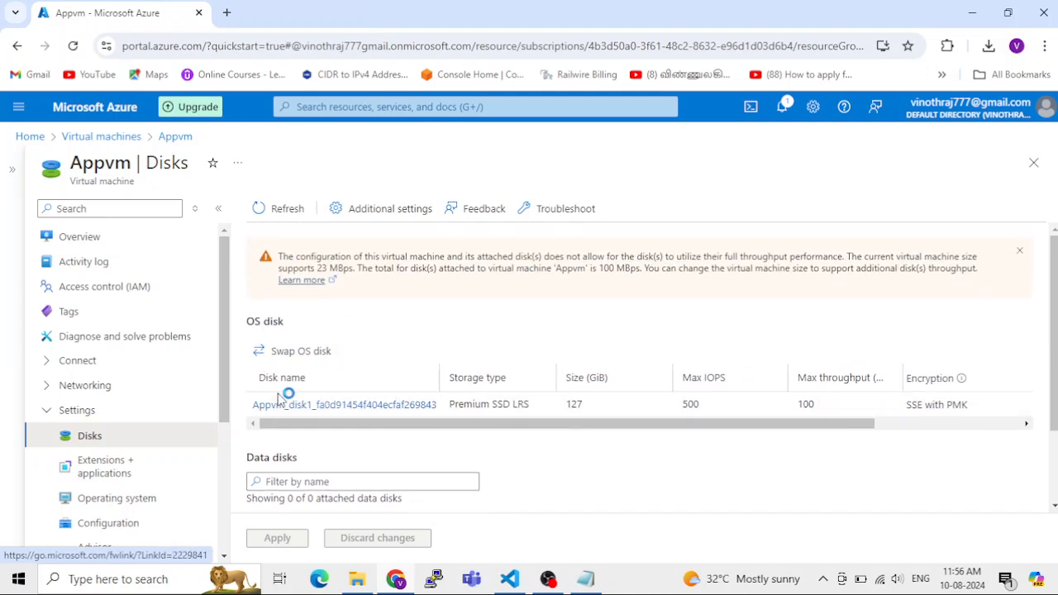
left_click_drag(289, 424, 388, 431)
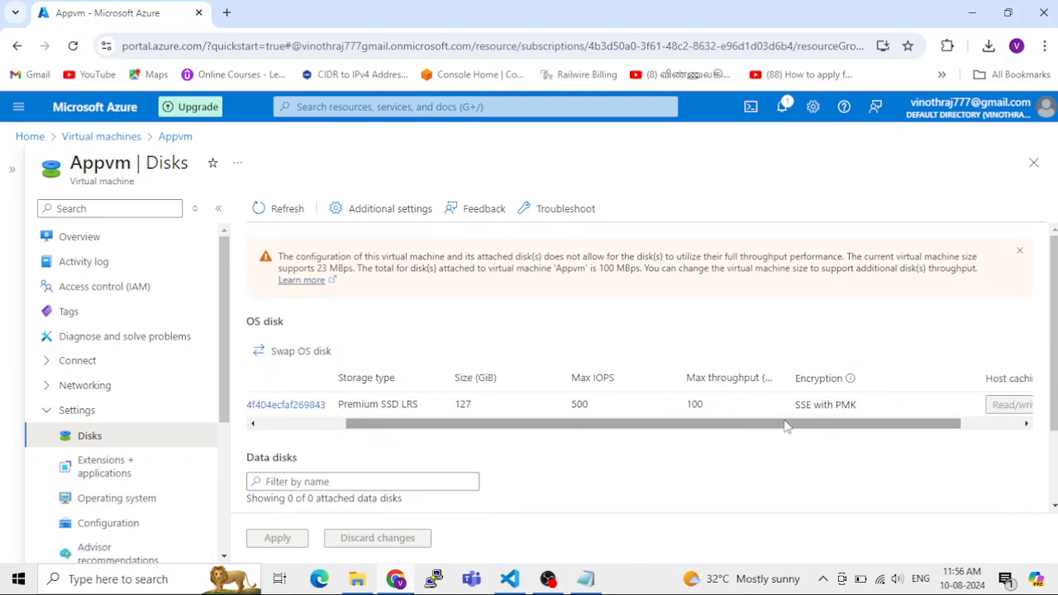
left_click_drag(826, 424, 912, 432)
scroll(562, 460, "down", 1)
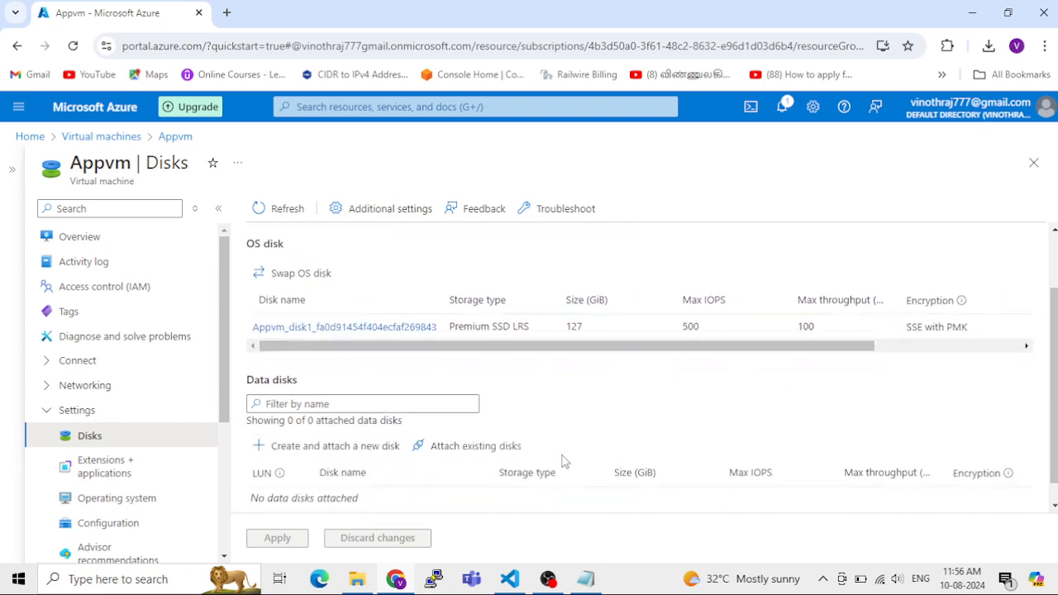
scroll(252, 405, "down", 1)
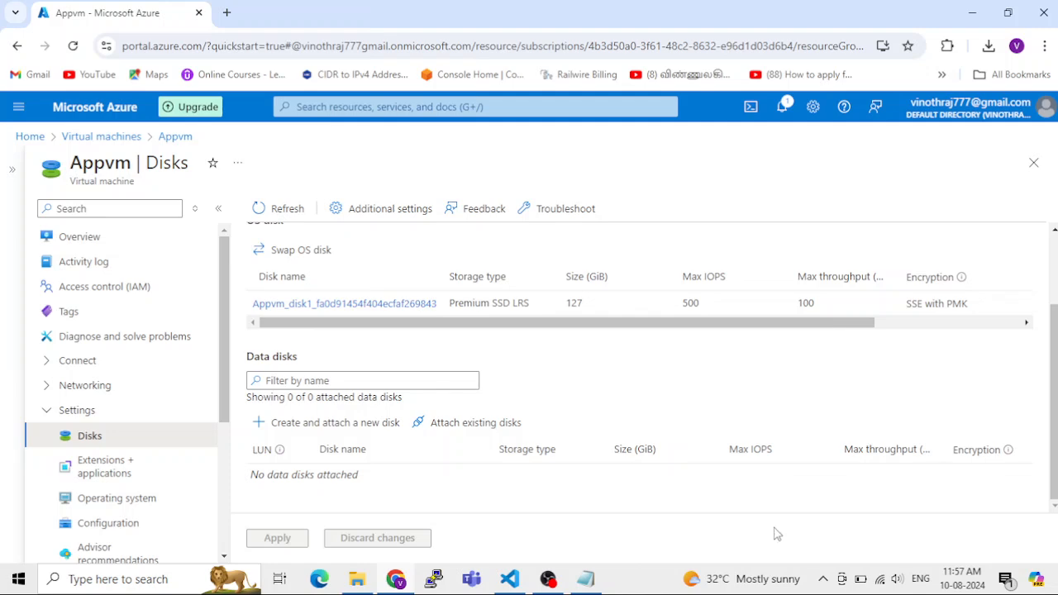
left_click(323, 431)
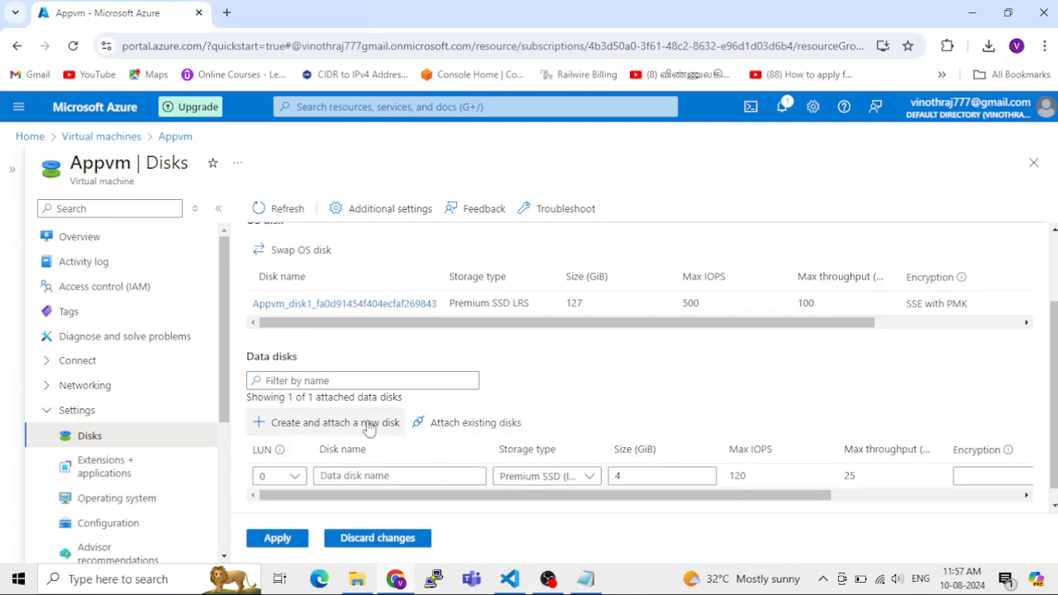
scroll(369, 475, "down", 1)
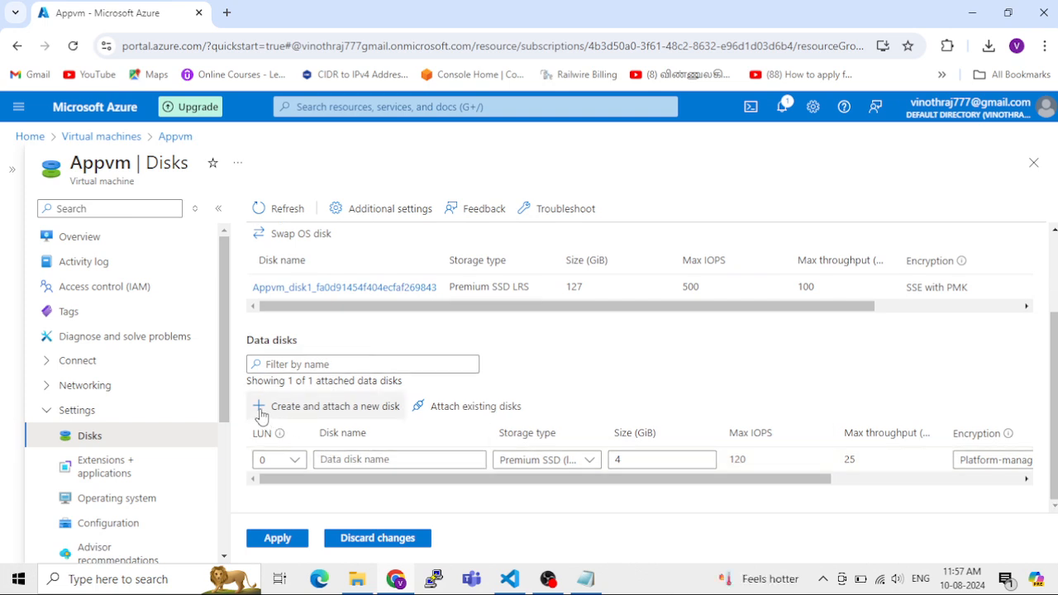
left_click(413, 460)
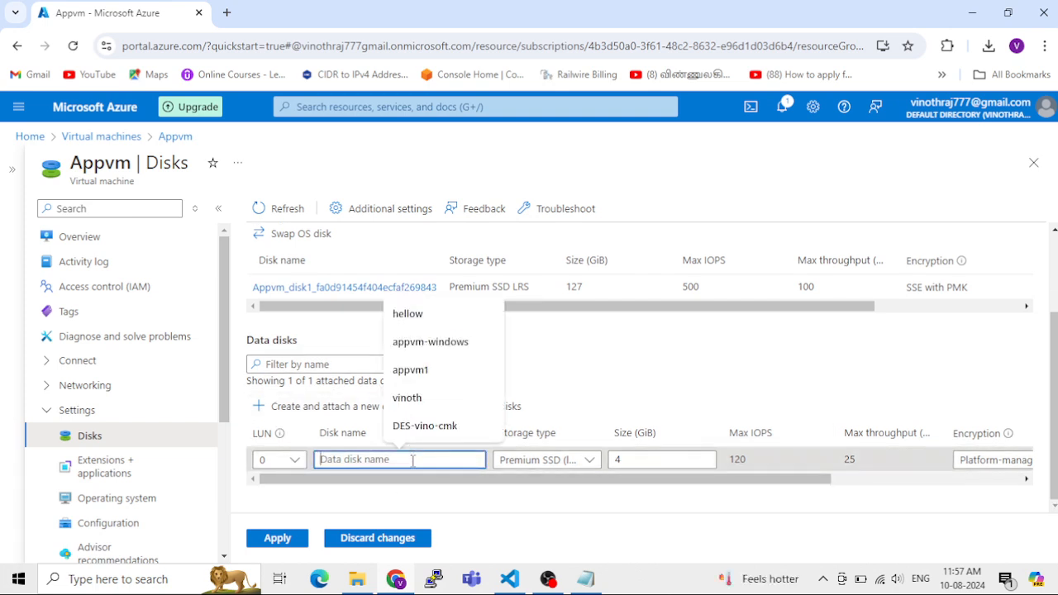
left_click(487, 502)
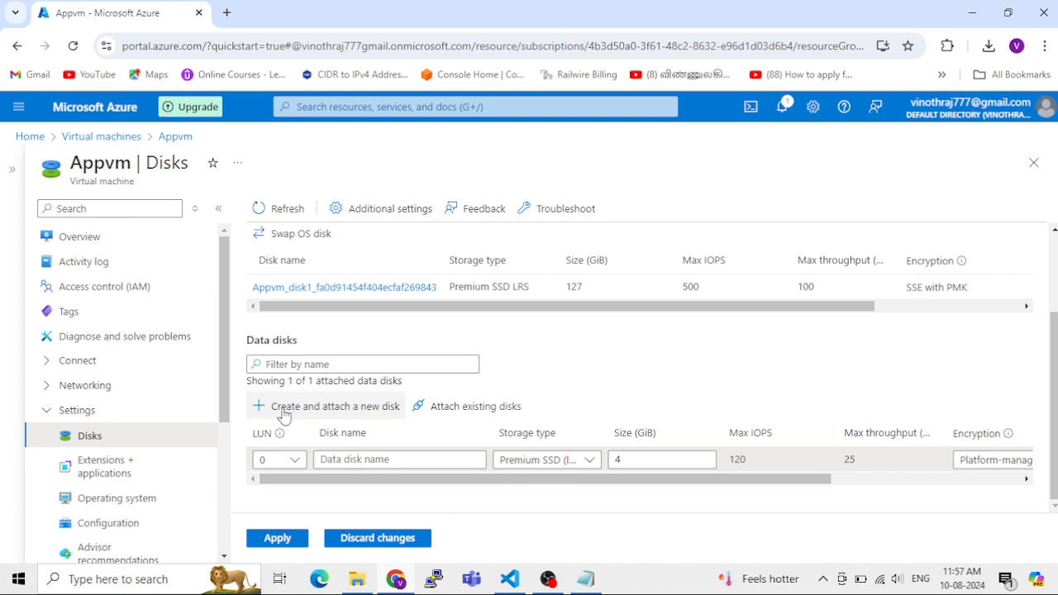
left_click(255, 410)
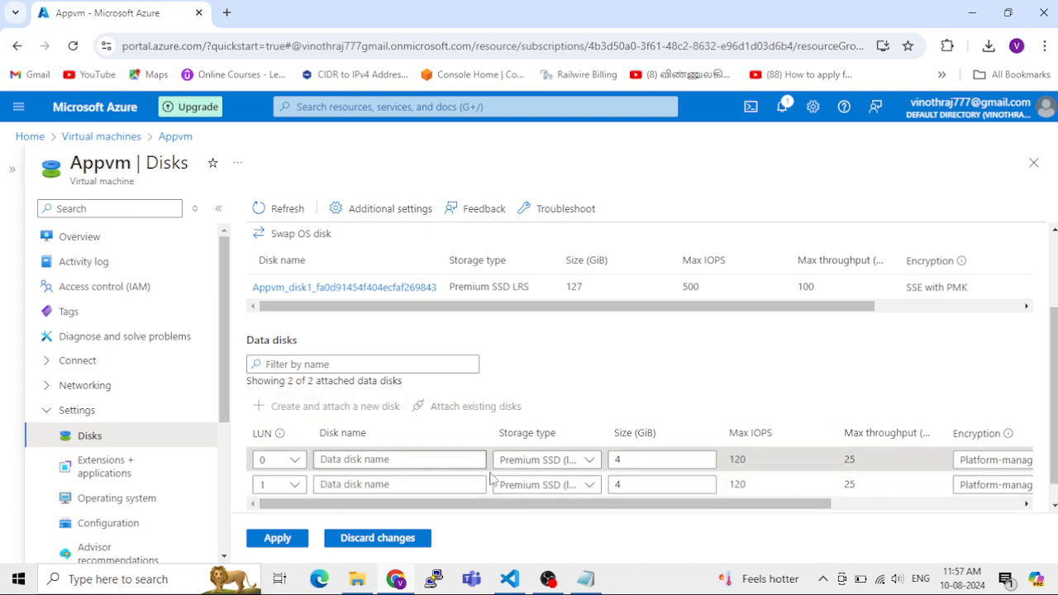
left_click(362, 540)
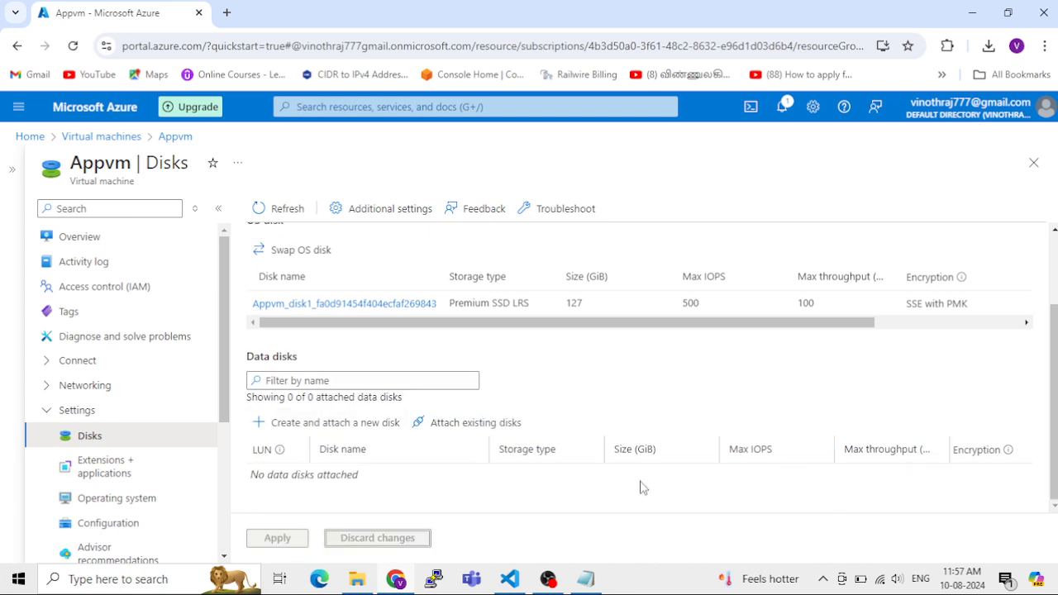
left_click(422, 422)
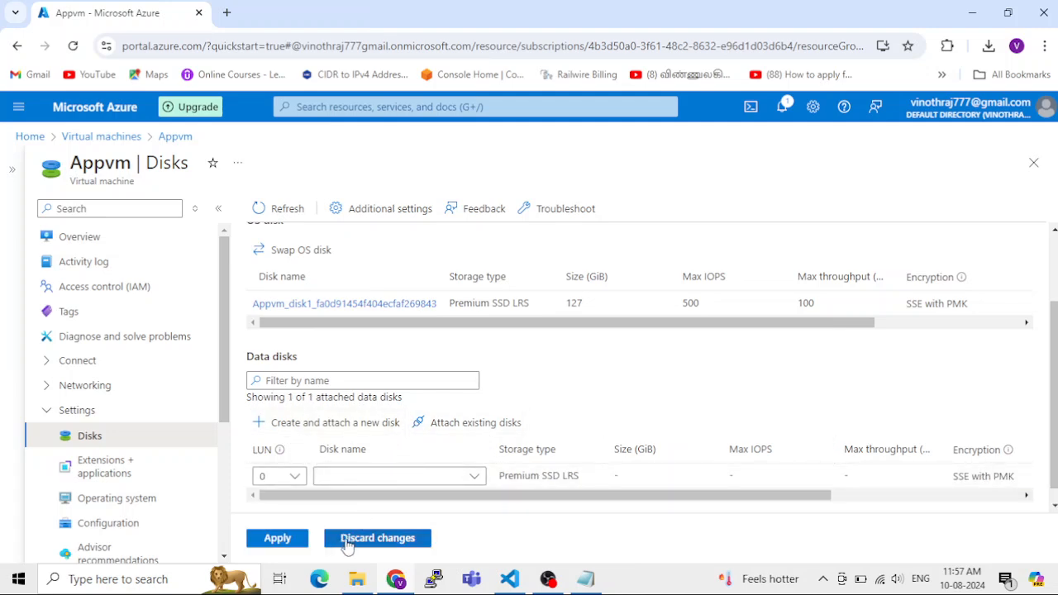
left_click(362, 538)
left_click(258, 423)
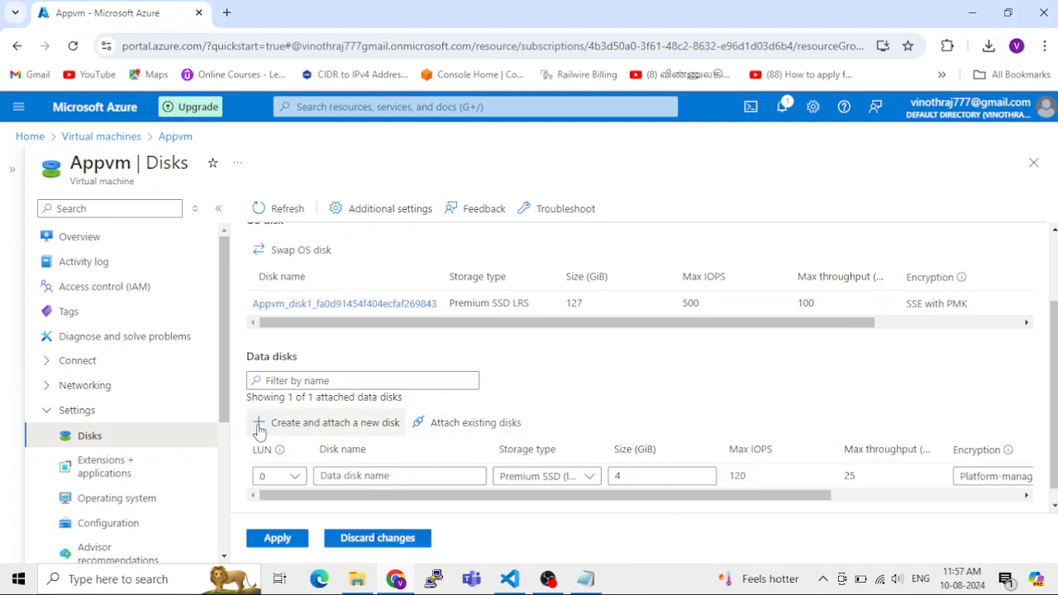
left_click(79, 237)
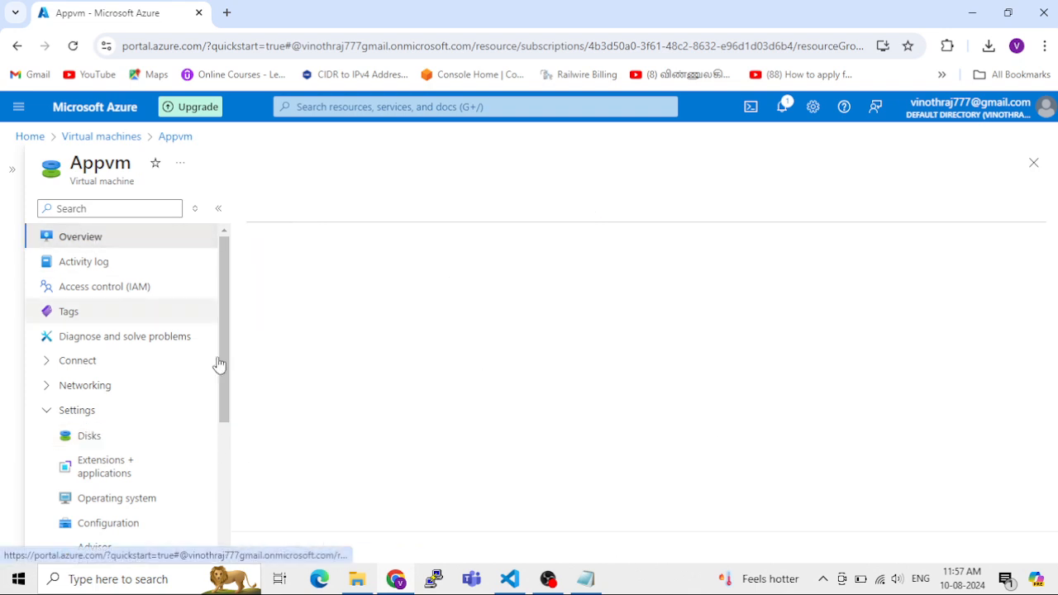
Start creating a managed disk from the Disks service, in resource group Cloudy-Ops-RG with the name datadisk.
left_click(390, 107)
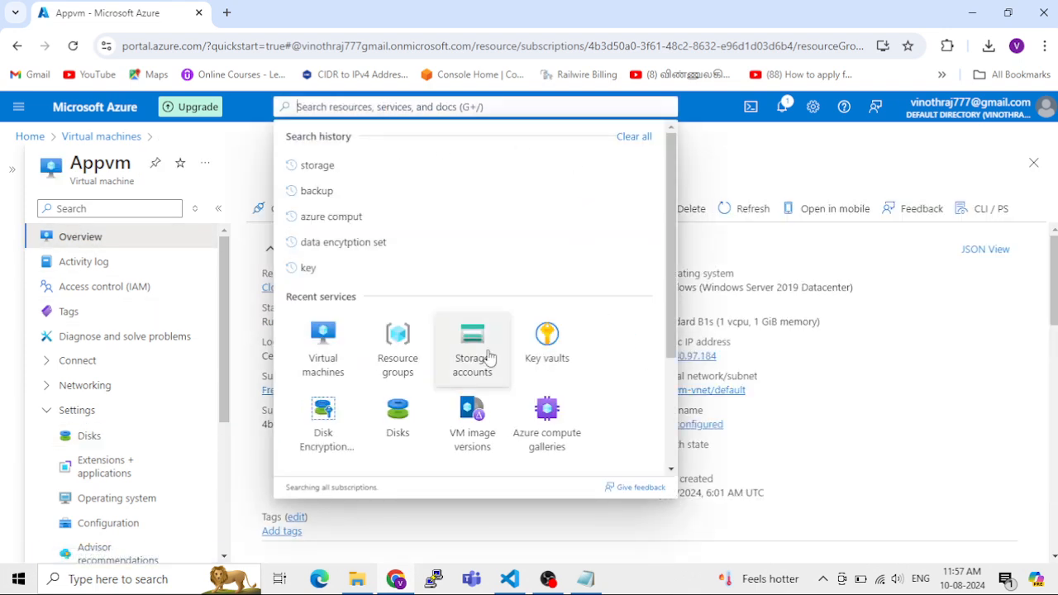
left_click(398, 410)
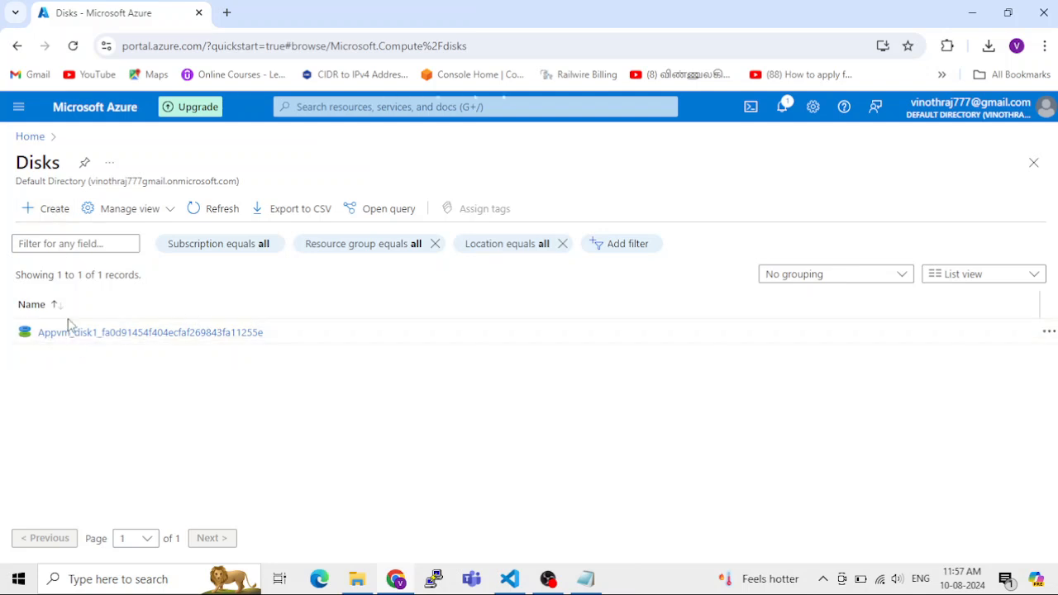
left_click(33, 214)
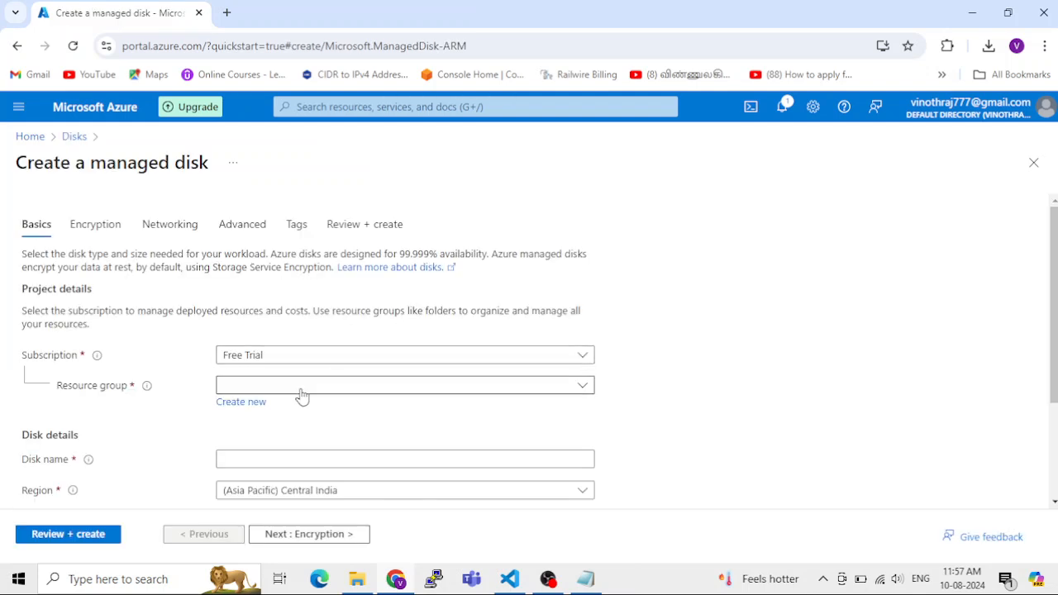
scroll(302, 397, "down", 1)
left_click(260, 311)
left_click(283, 361)
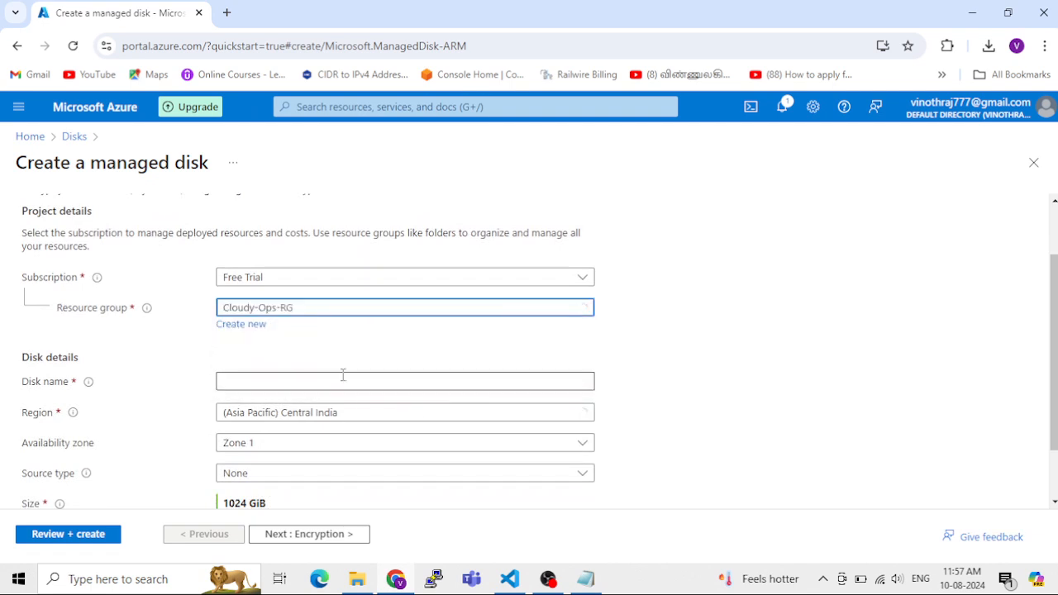
left_click(255, 381)
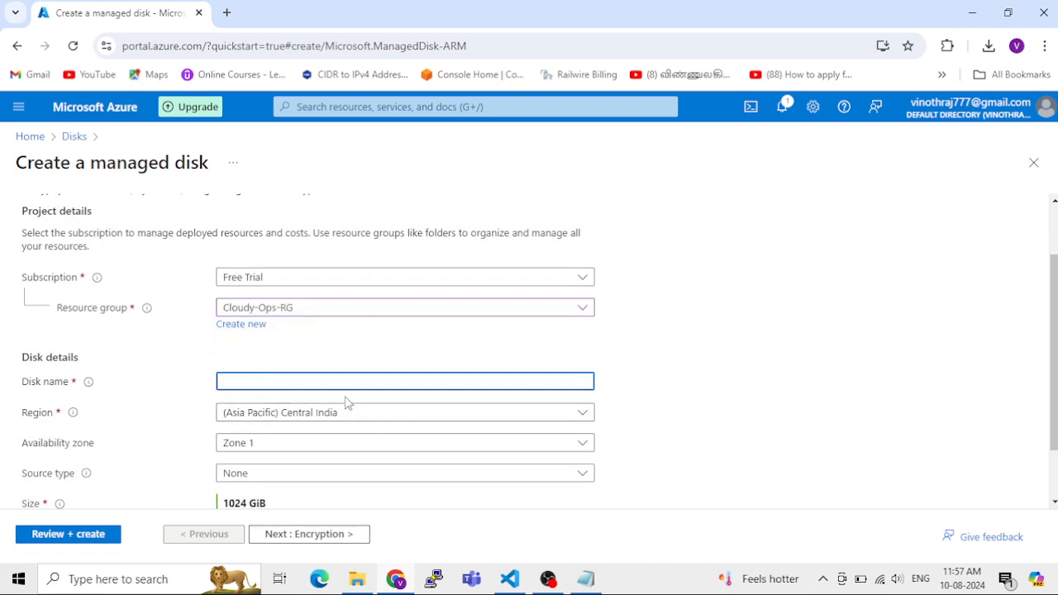
type("datadisk")
Set the disk's availability zone to No infrastructure redundancy required and keep the source type None.
scroll(346, 402, "down", 1)
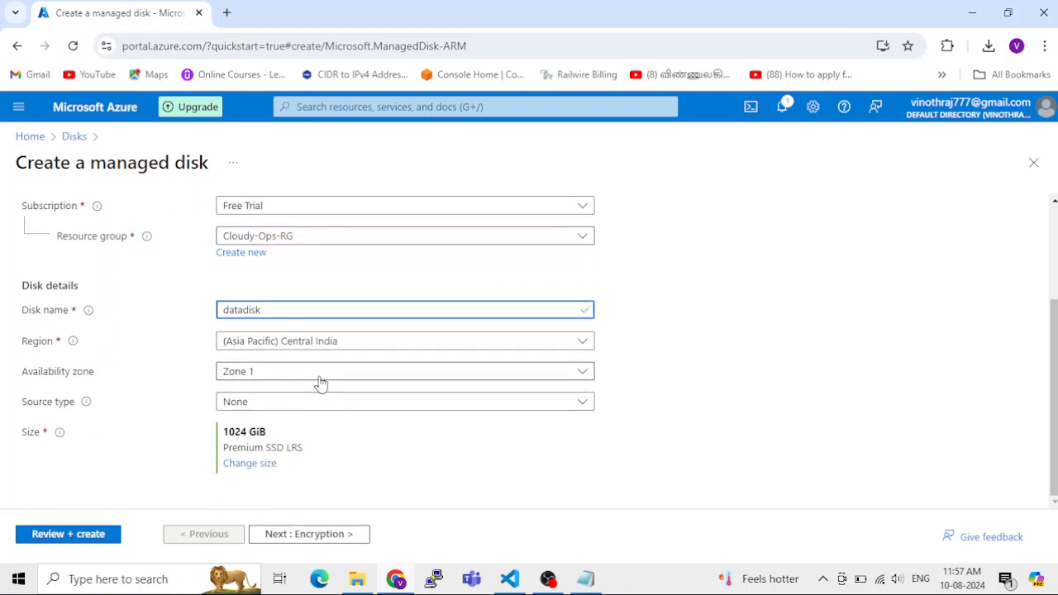
left_click(319, 374)
left_click(280, 396)
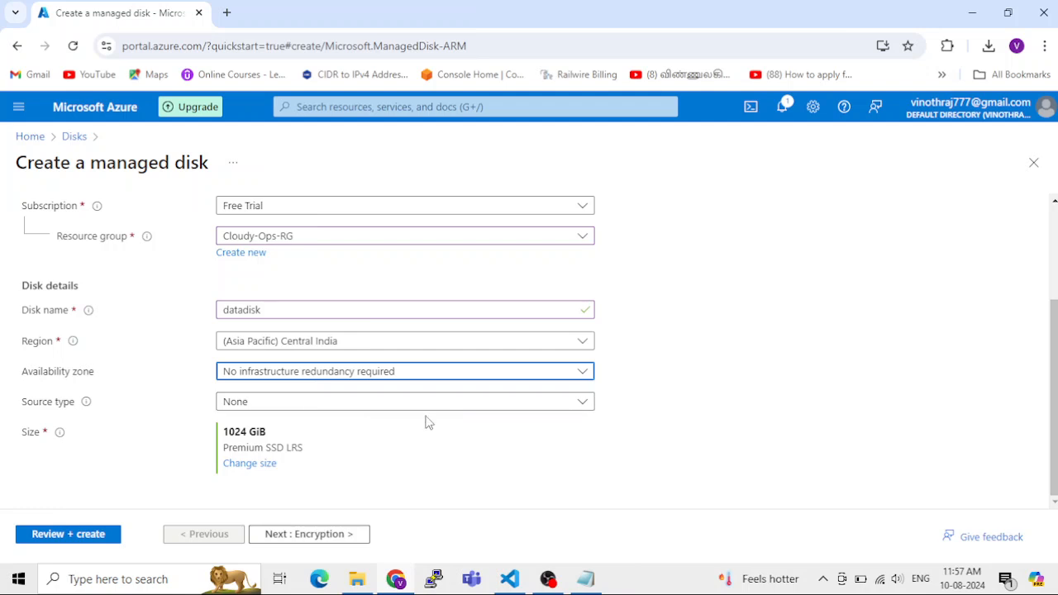
left_click(269, 405)
left_click(267, 405)
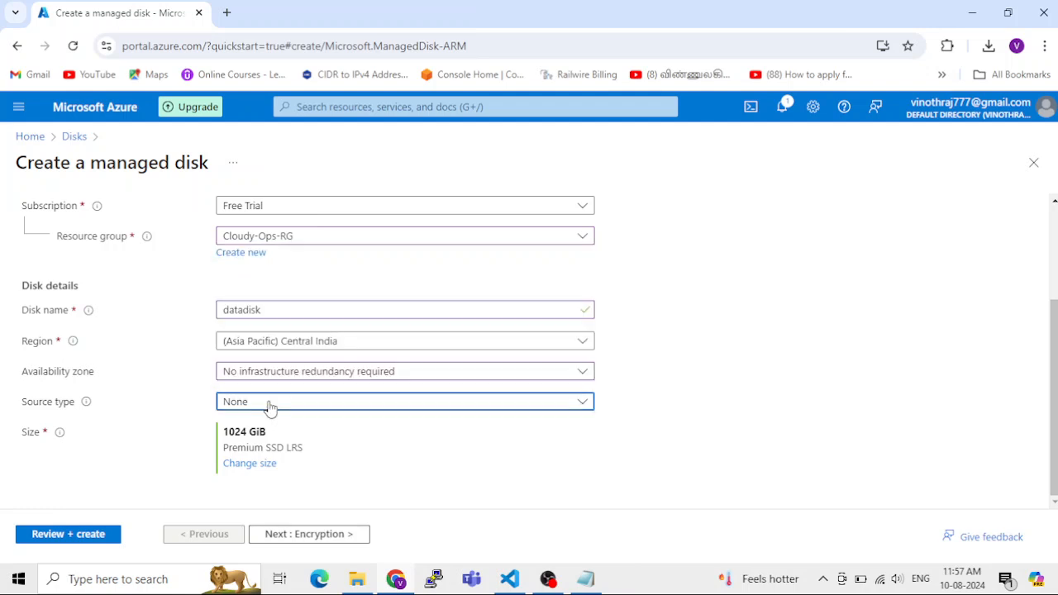
Change the disk size to 4 GiB (P1) with Premium SSD locally-redundant storage.
left_click(238, 465)
left_click(71, 323)
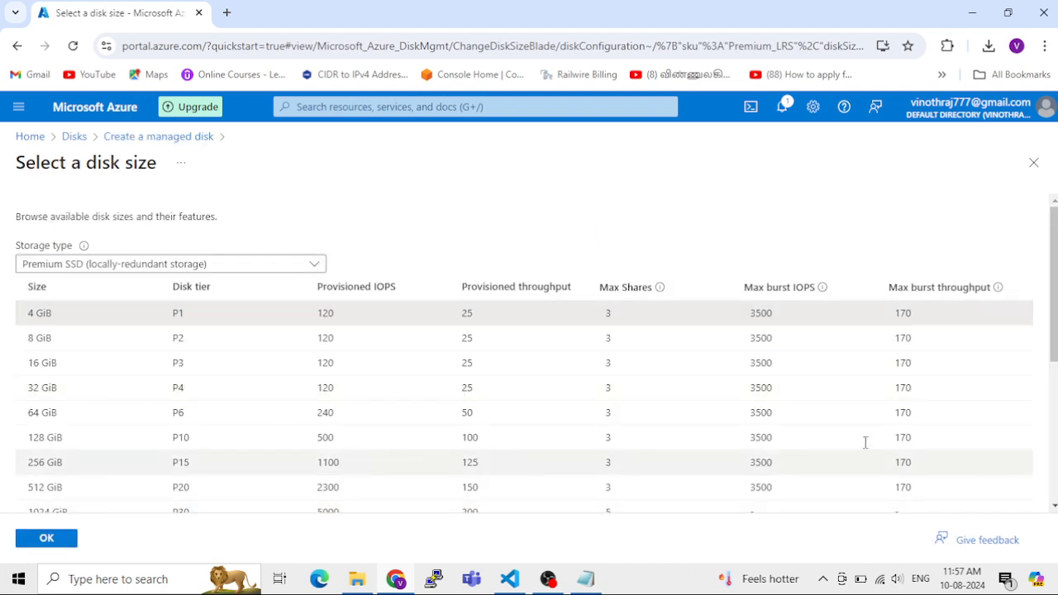
left_click(74, 538)
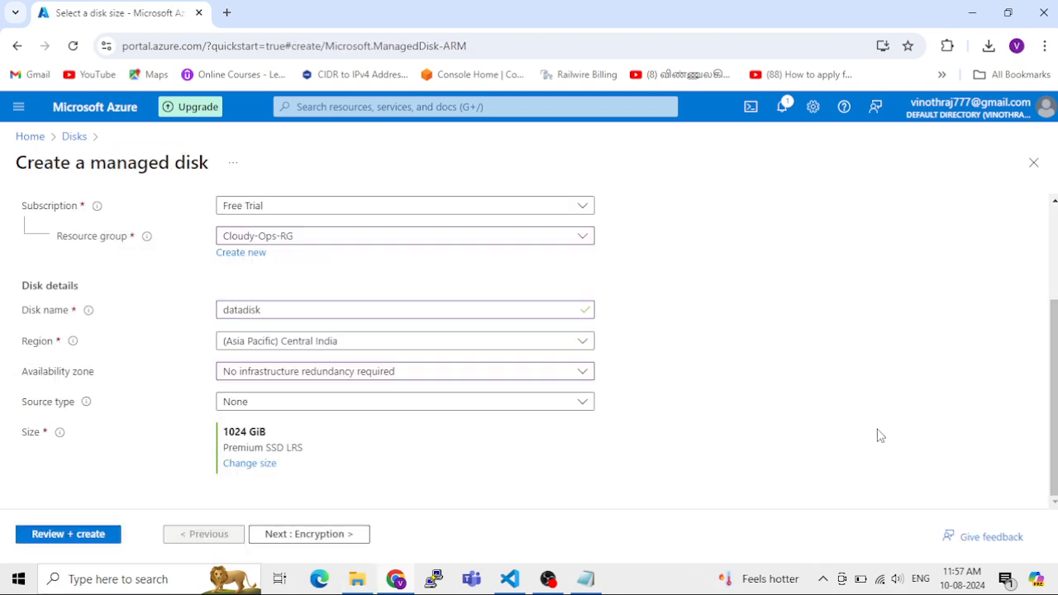
Keep the platform-managed key for encryption and public access from all networks, and proceed to the disk's advanced settings.
left_click(285, 537)
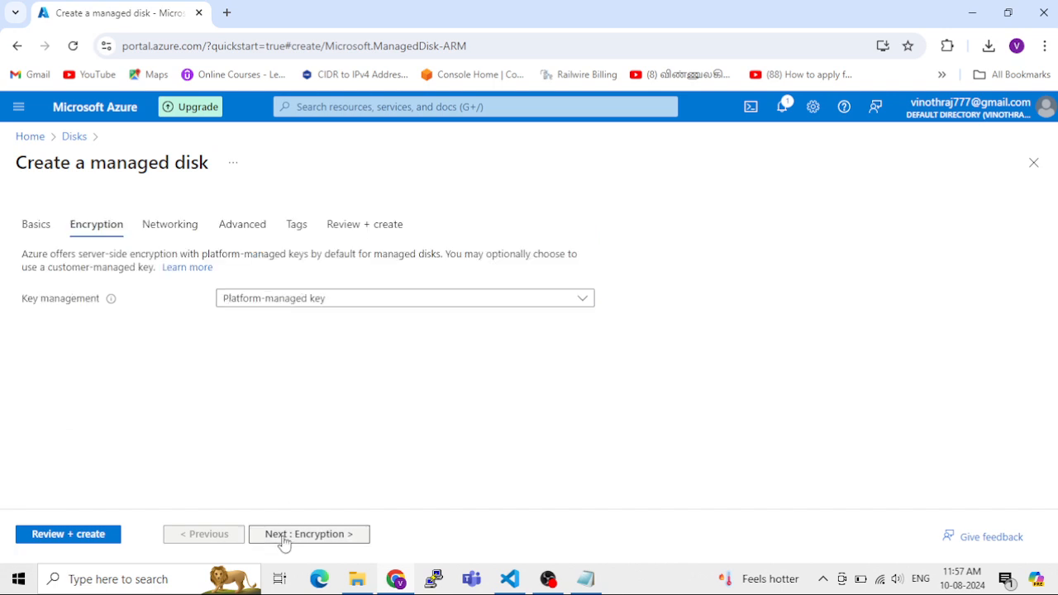
left_click(265, 302)
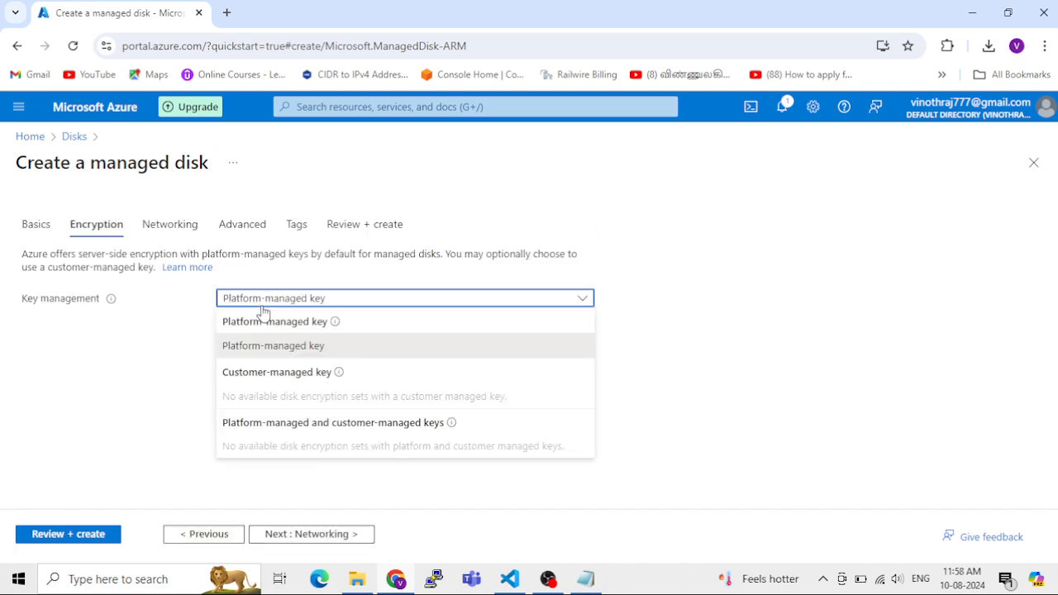
left_click(271, 349)
left_click(306, 535)
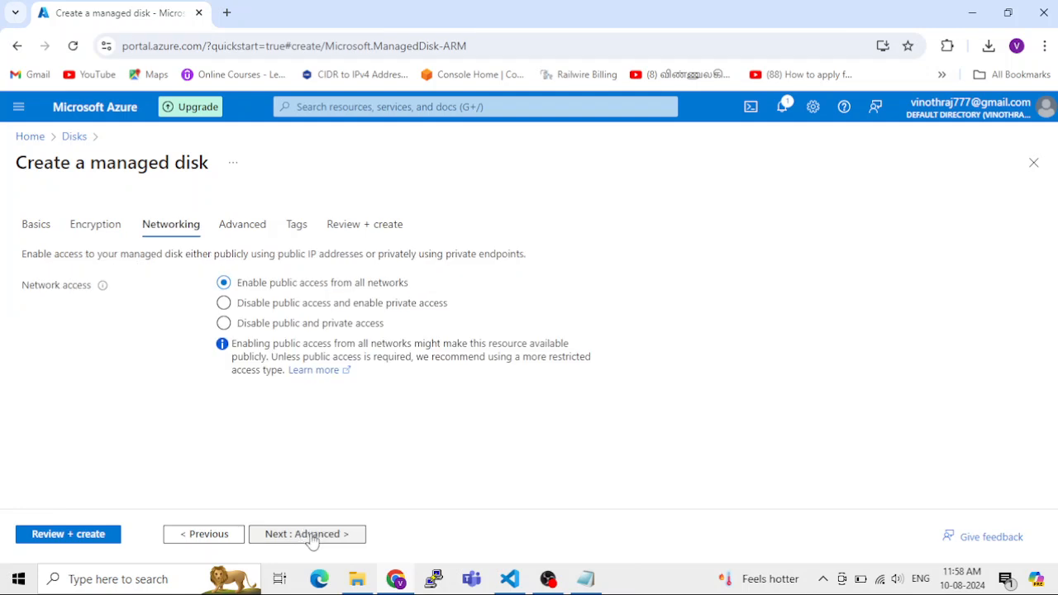
left_click(311, 538)
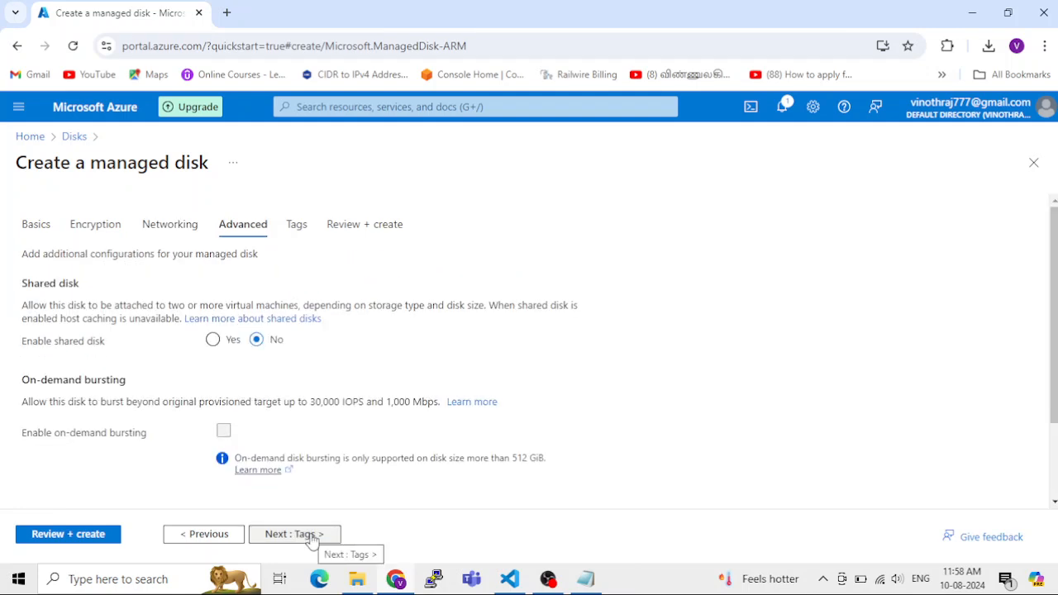
Keep shared disk disabled, add no tags, and create the datadisk managed disk after validation.
left_click(312, 537)
left_click(310, 537)
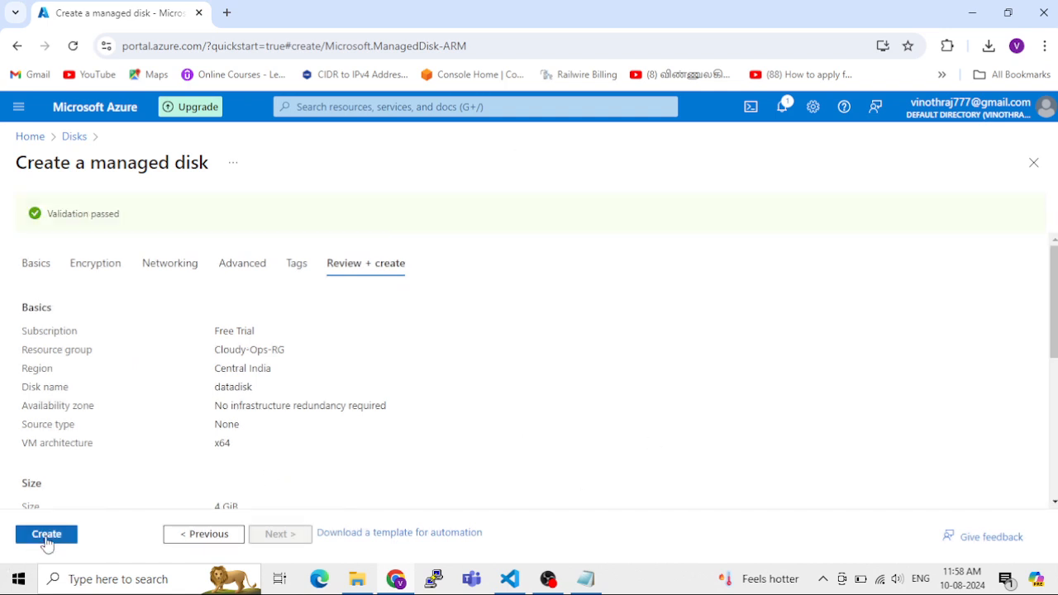
left_click(46, 536)
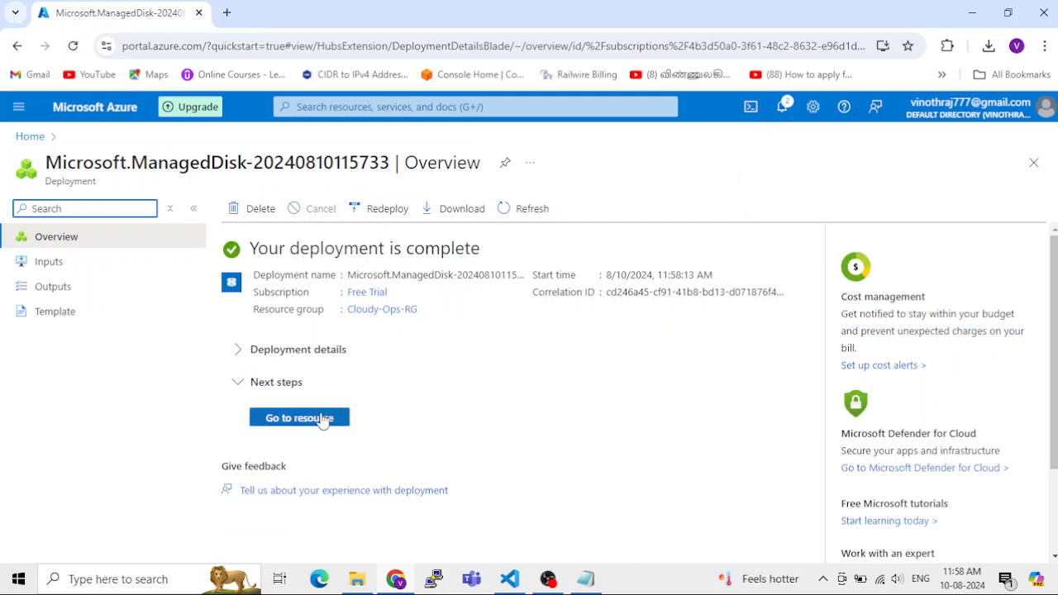
Open the deployed datadisk resource and review its overview details and properties.
left_click(301, 417)
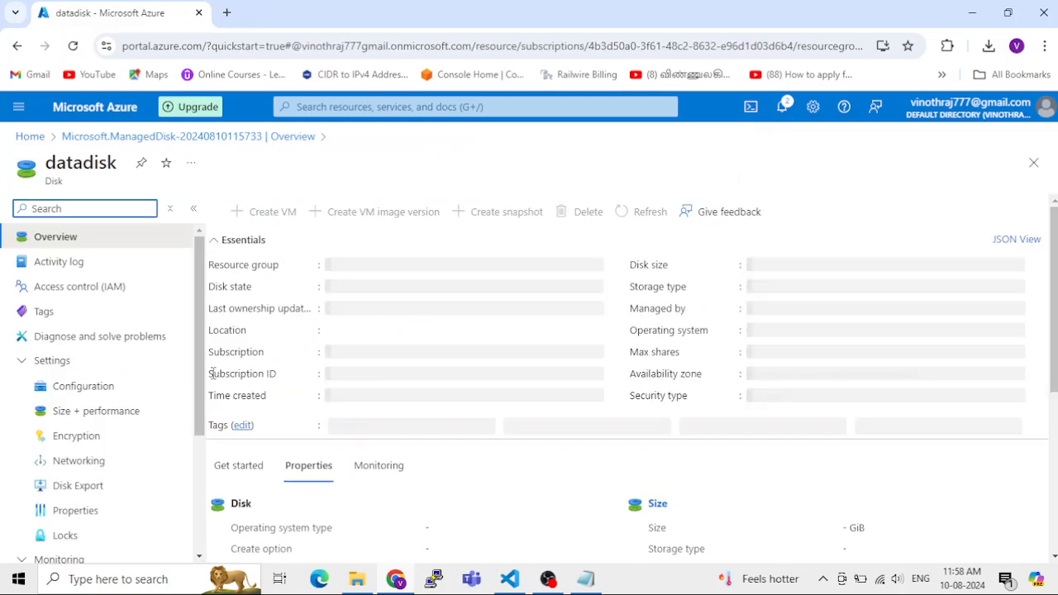
scroll(375, 361, "down", 4)
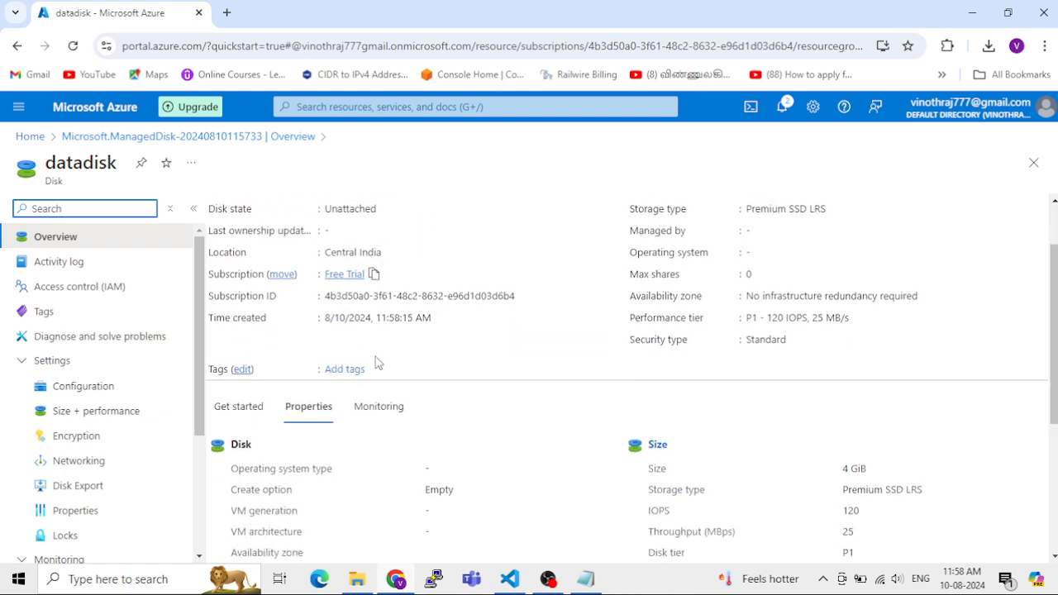
scroll(222, 372, "up", 2)
scroll(222, 372, "up", 2)
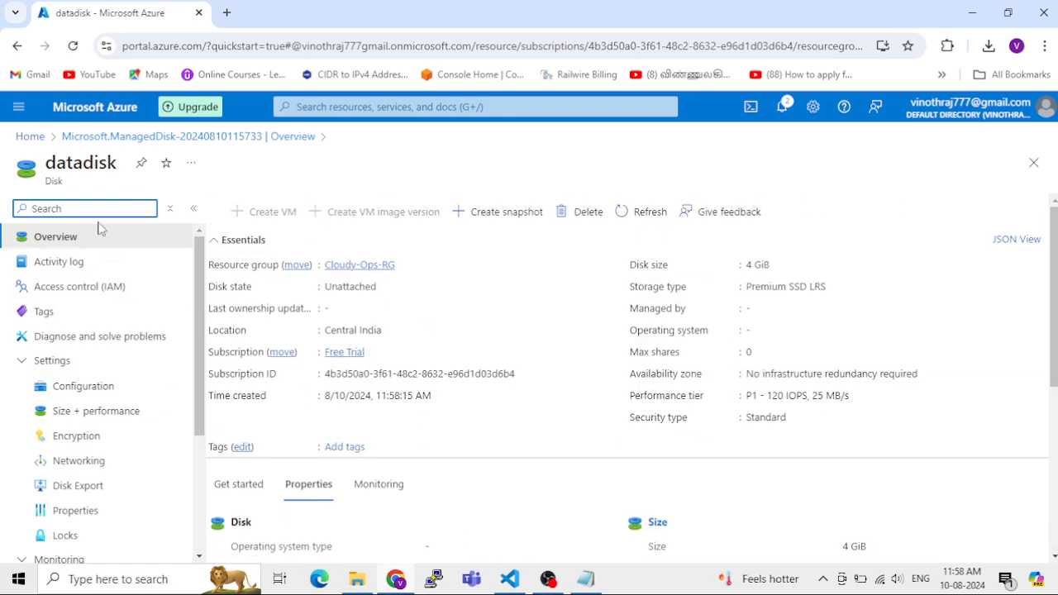
Go to the virtual machine Appvm and show the data disks section of its disk settings.
left_click(121, 140)
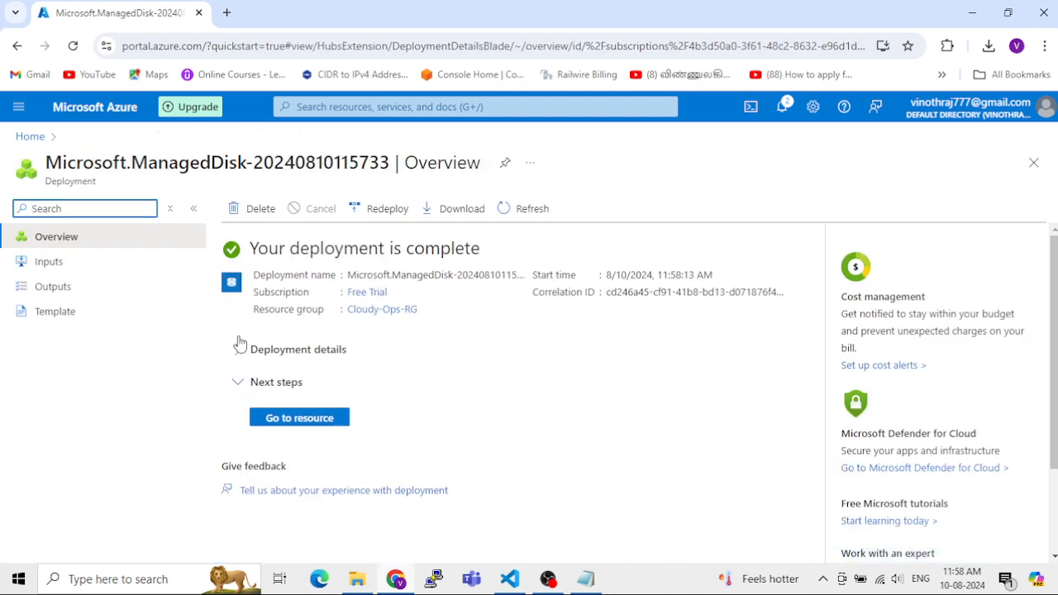
left_click(29, 137)
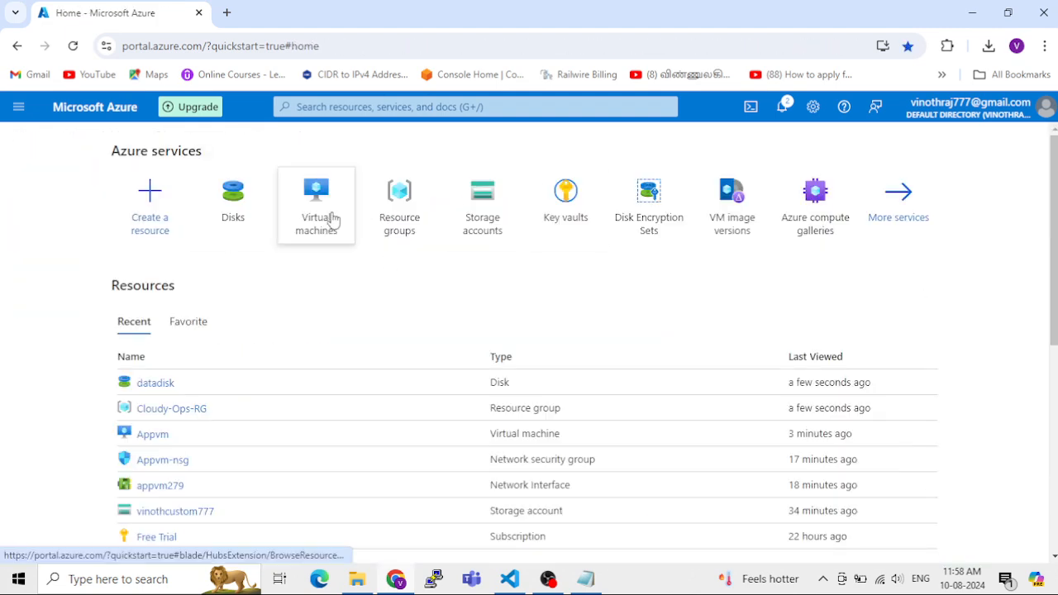
left_click(333, 219)
left_click(71, 334)
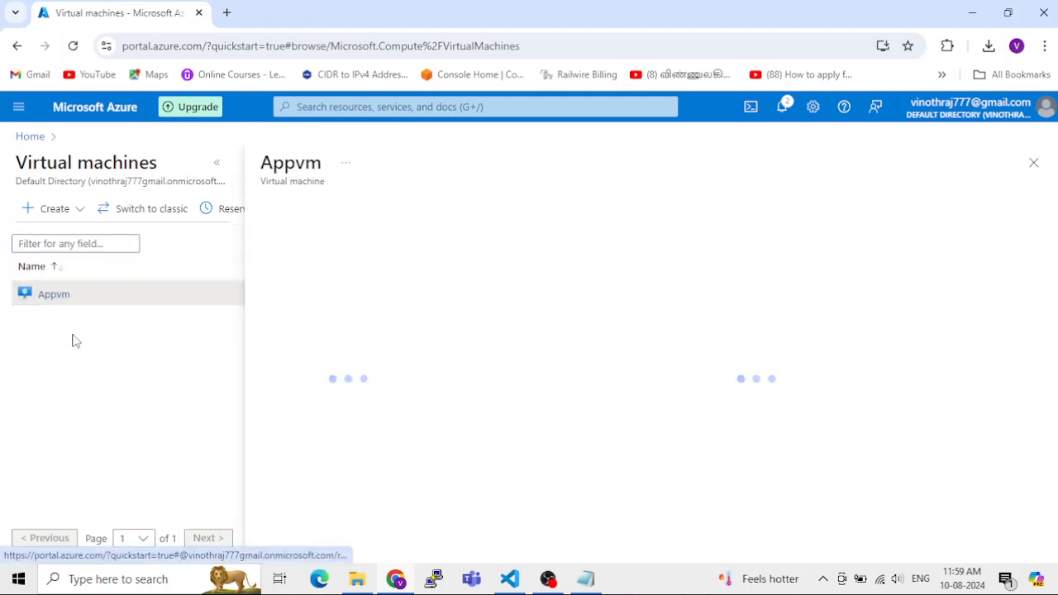
left_click(217, 163)
scroll(213, 420, "down", 1)
scroll(213, 420, "down", 1)
left_click(86, 358)
scroll(486, 444, "down", 2)
scroll(486, 444, "down", 1)
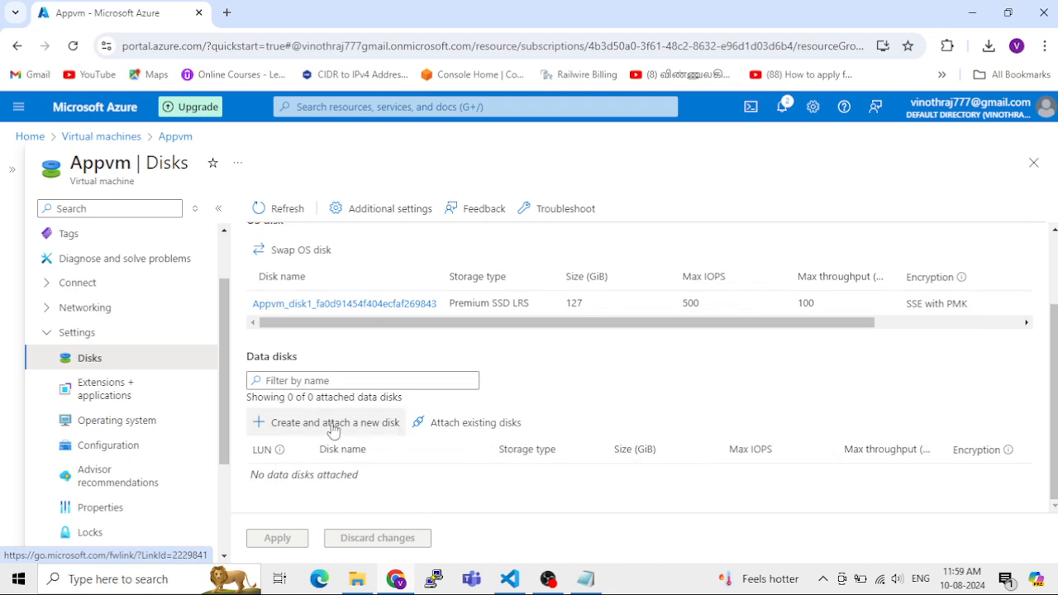
Attach the existing disk datadisk to Appvm as a data disk on LUN 0 and apply the change.
left_click(451, 432)
left_click(386, 478)
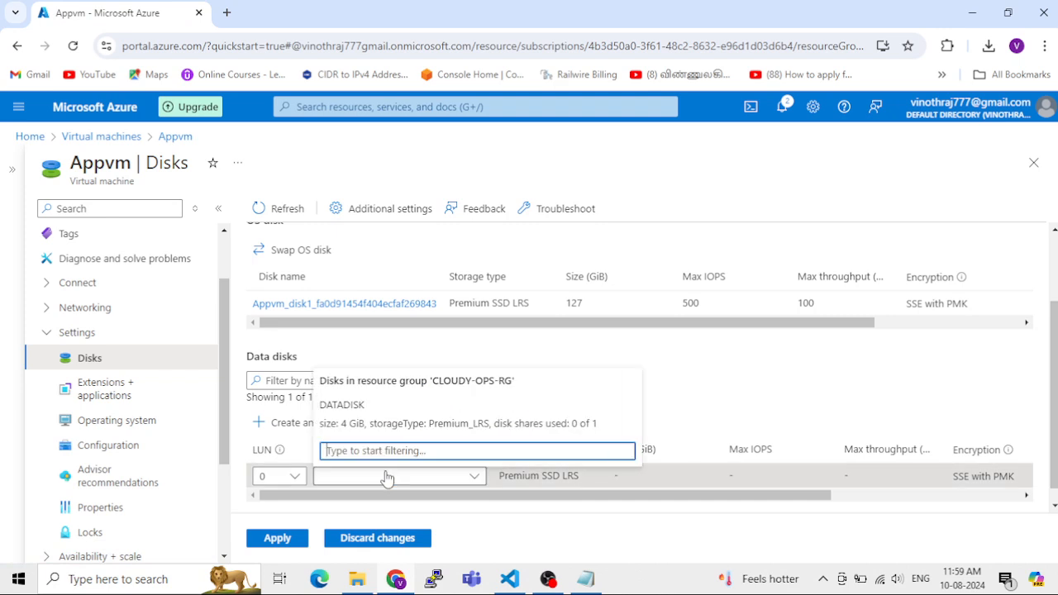
left_click(336, 413)
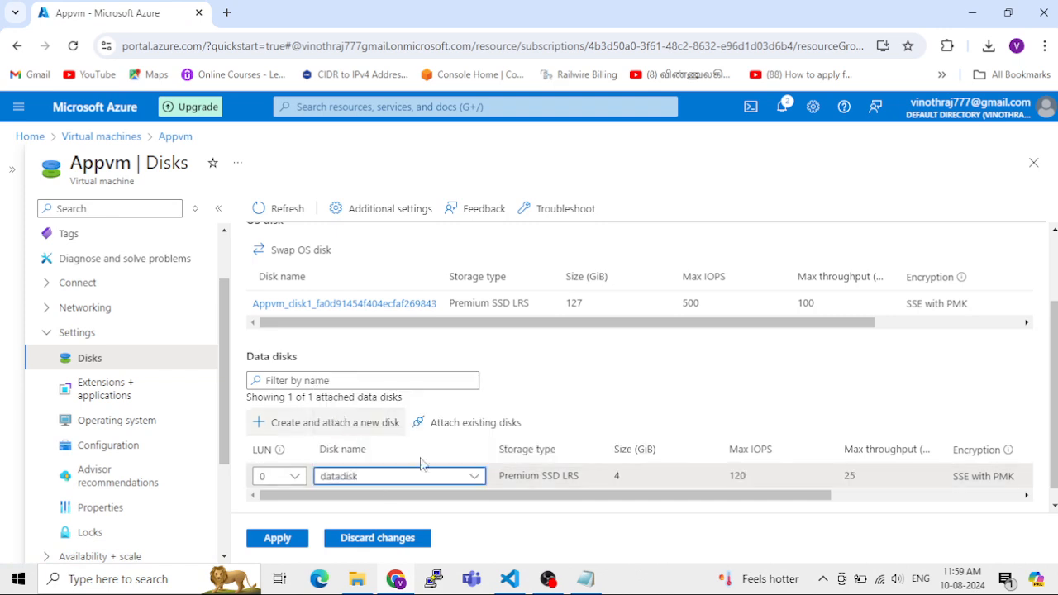
scroll(376, 487, "down", 1)
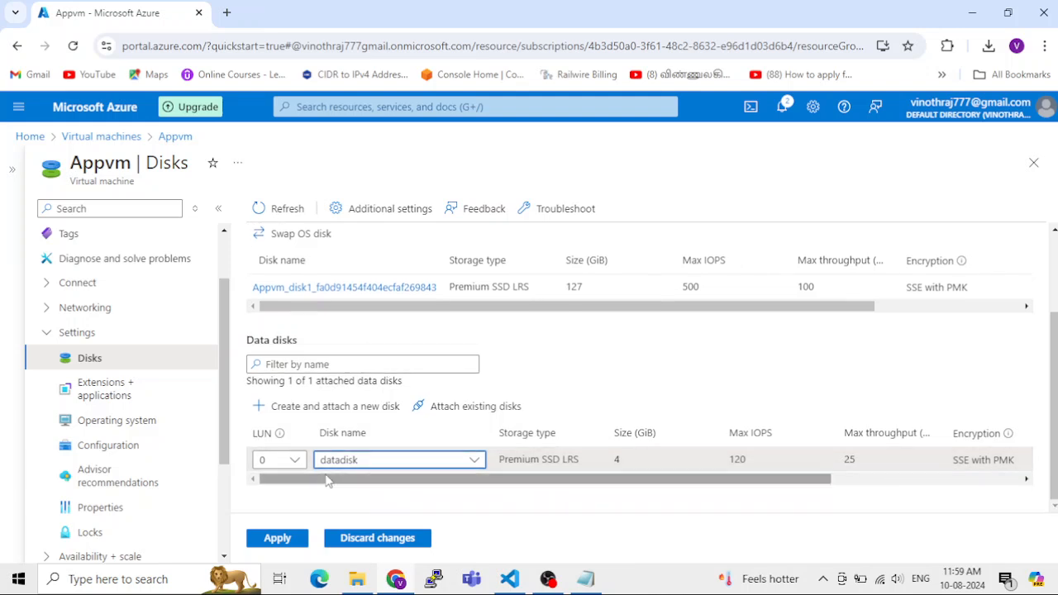
left_click(273, 542)
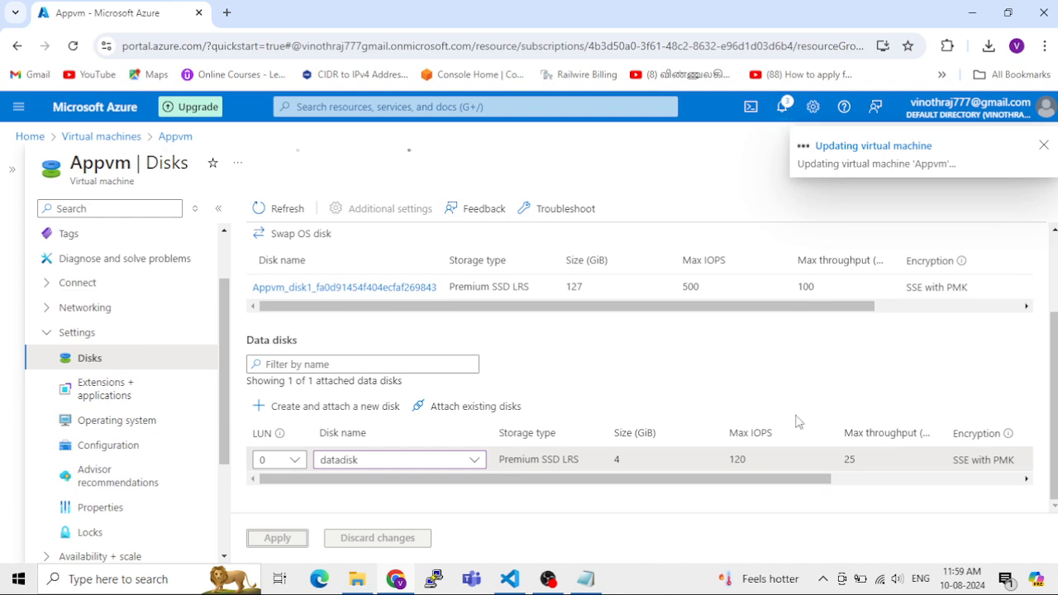
Examine the attached data disk's encryption and host caching details, and read the pmk to cmk checklist in Notepad.
left_click_drag(787, 483, 949, 485)
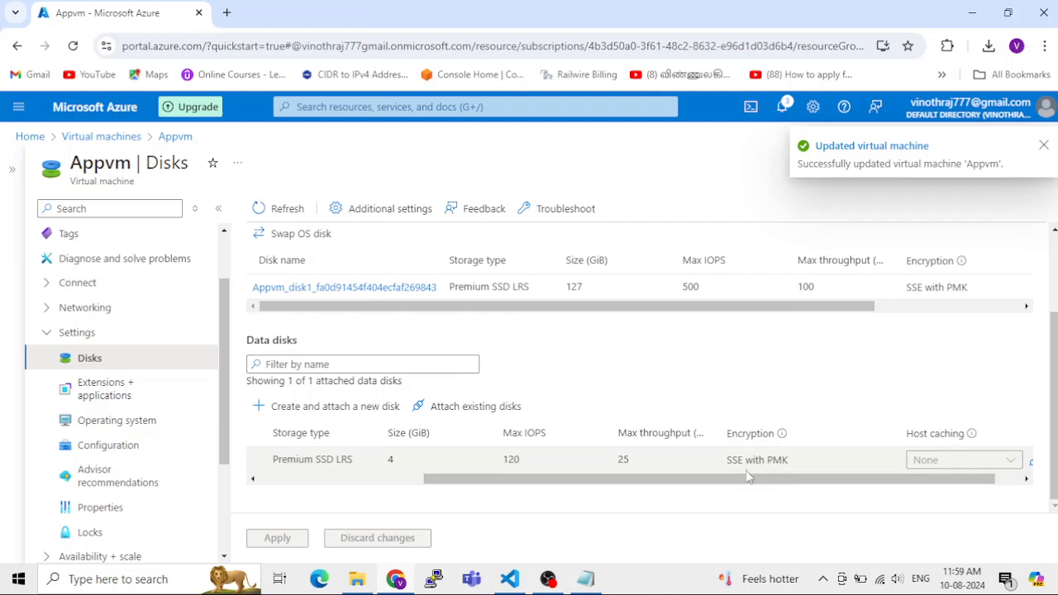
mouse_move(748, 478)
left_mouse_down()
mouse_move(685, 488)
mouse_move(759, 488)
left_mouse_up()
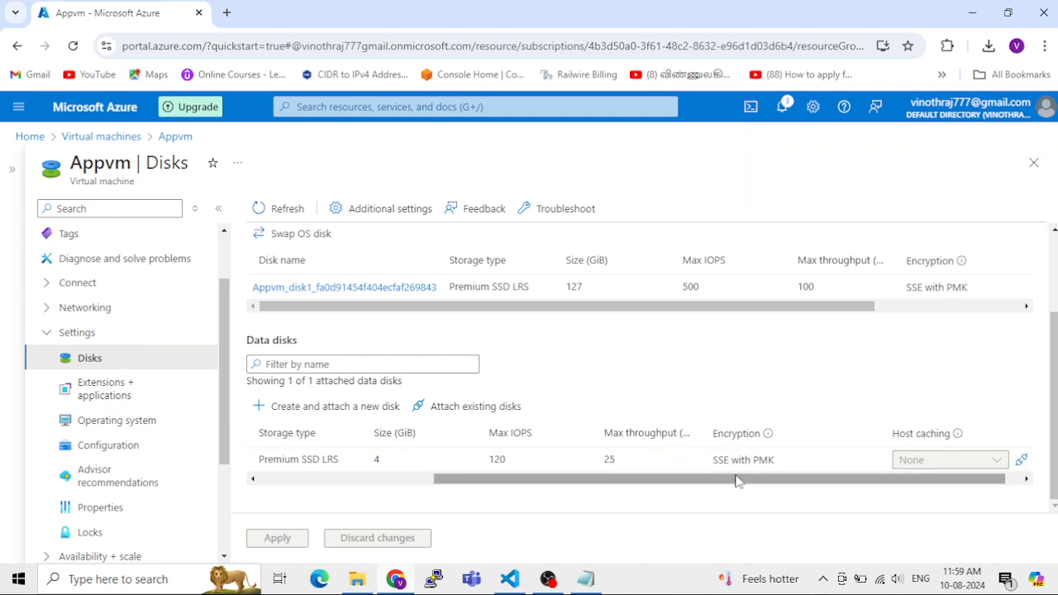
left_click_drag(760, 478, 550, 479)
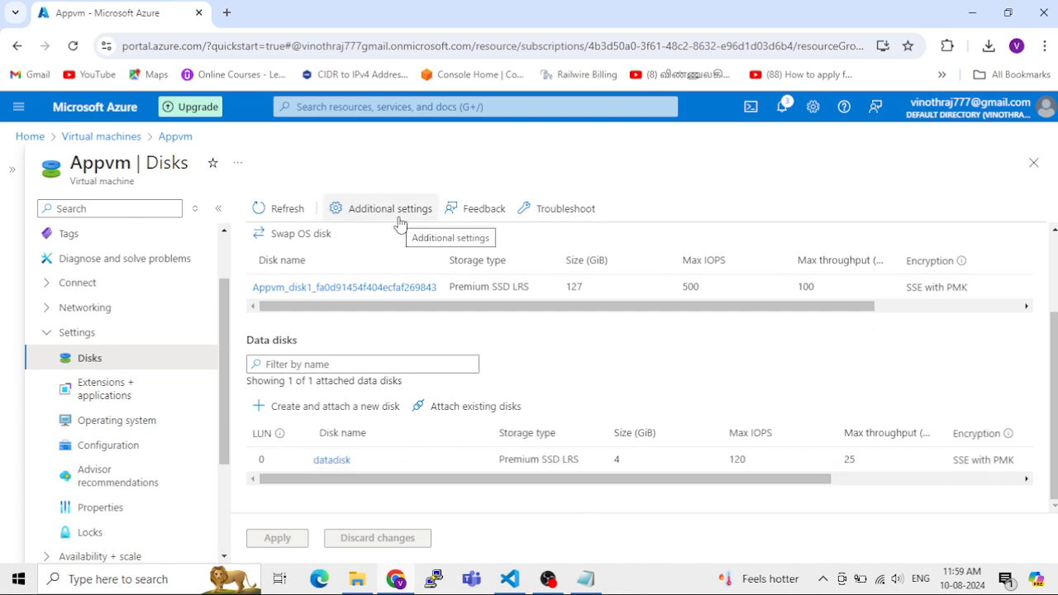
left_click(585, 580)
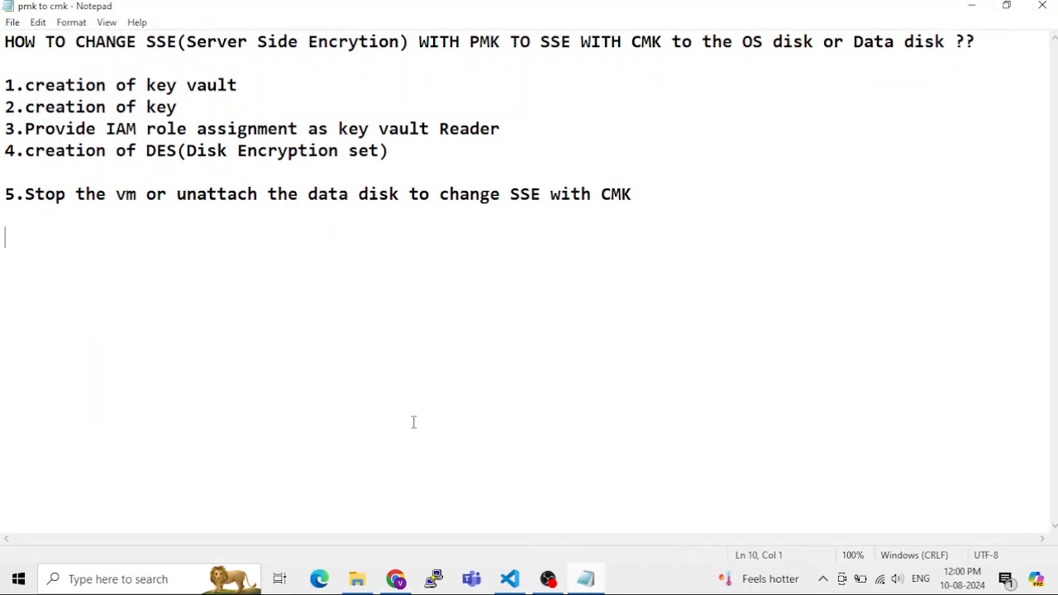
left_click(972, 10)
Start creating a key vault from the Key vaults service in the Azure portal, in resource group Cloudy-Ops-RG.
left_click(402, 107)
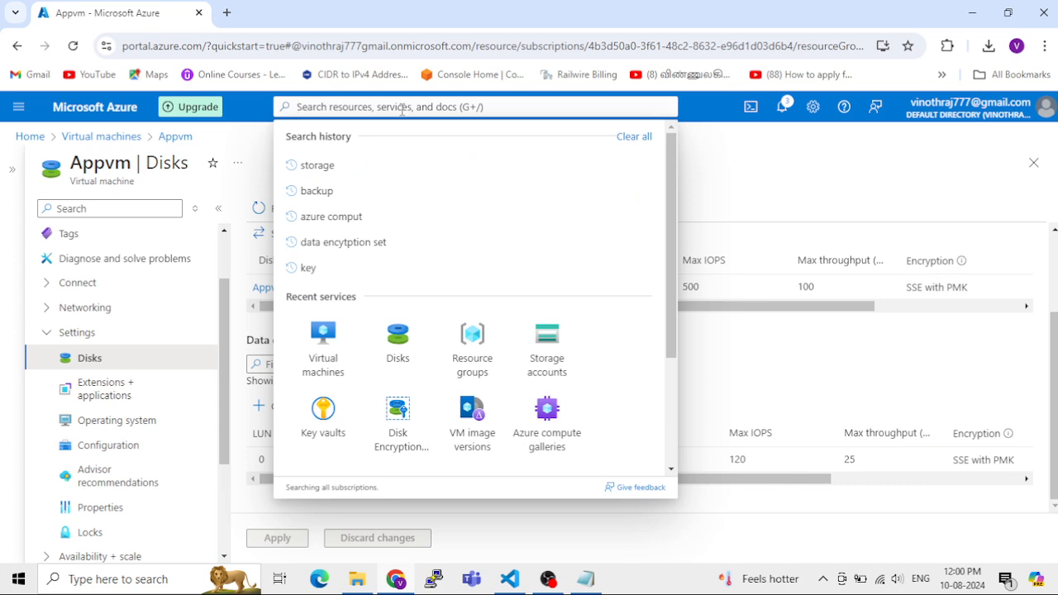
type("key")
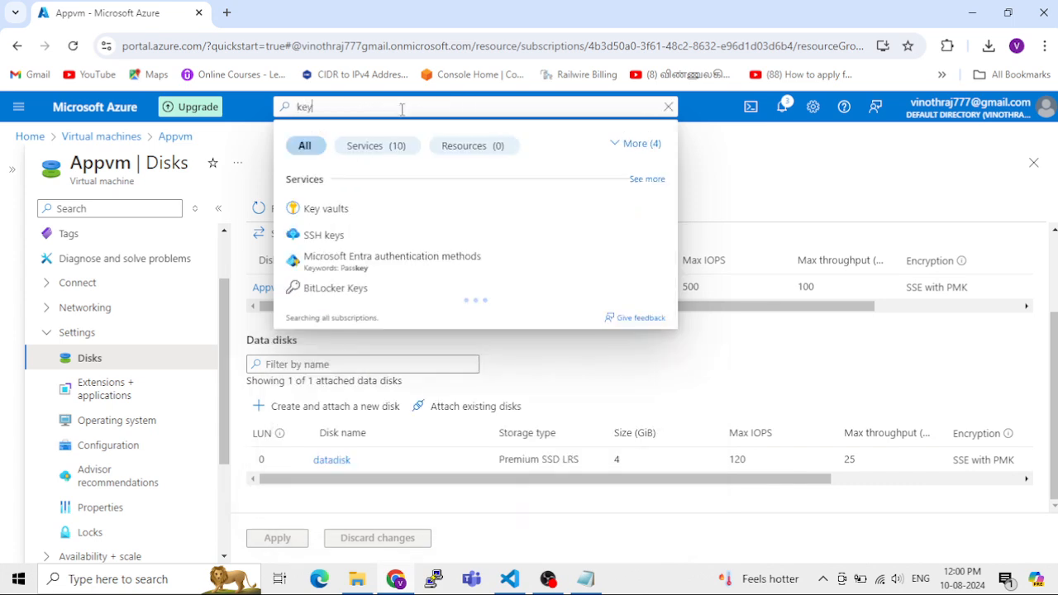
left_click(339, 210)
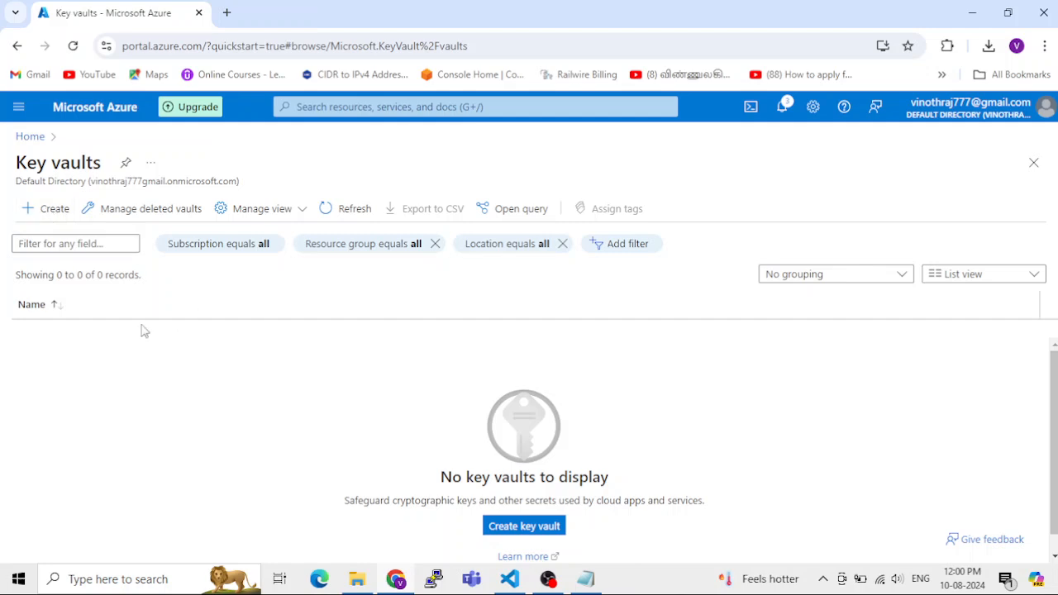
left_click(48, 208)
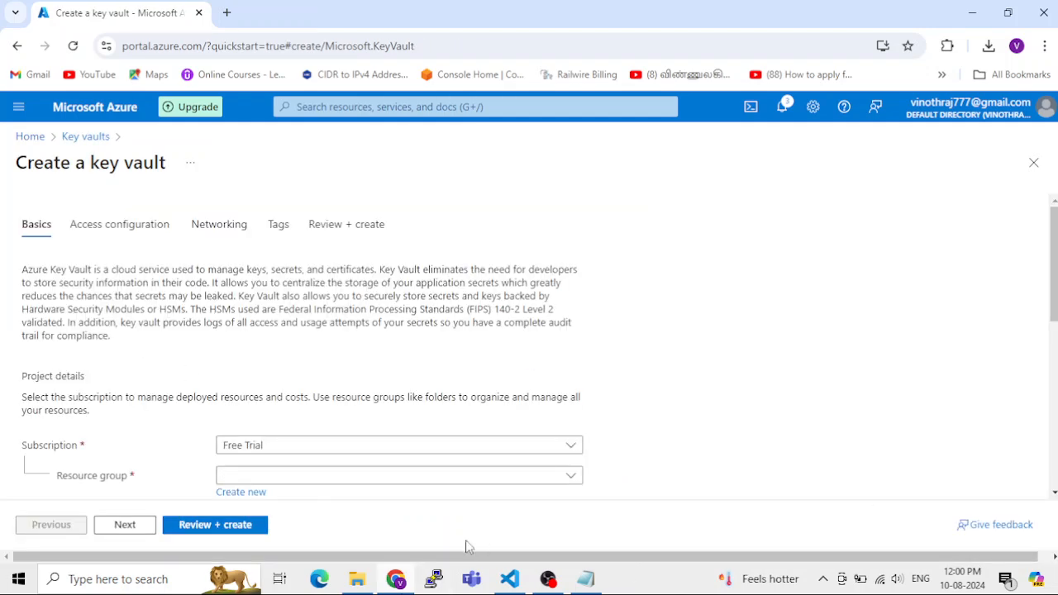
left_click(269, 478)
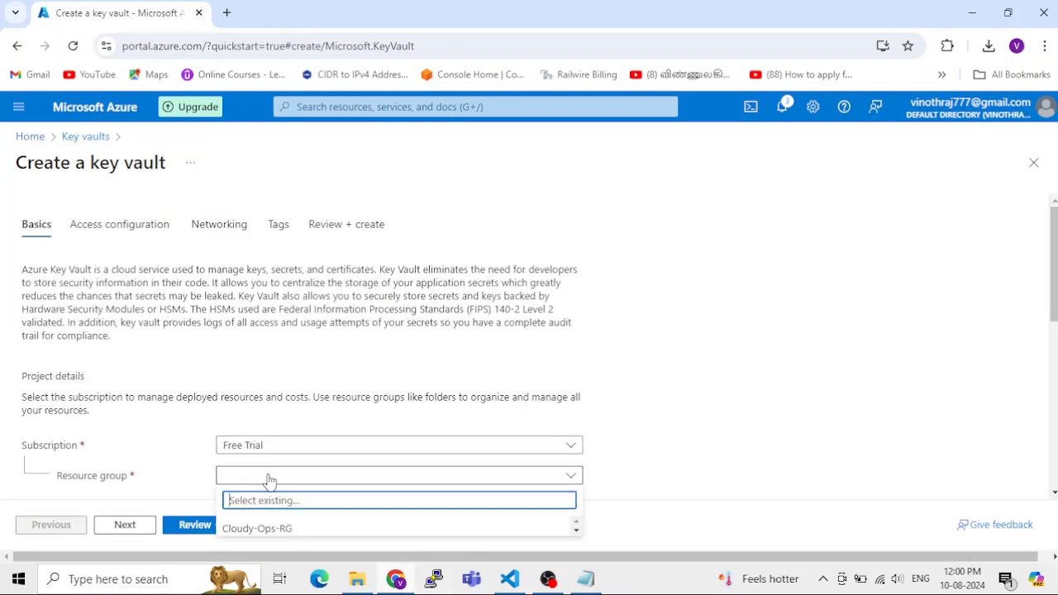
scroll(380, 434, "down", 3)
left_click(262, 245)
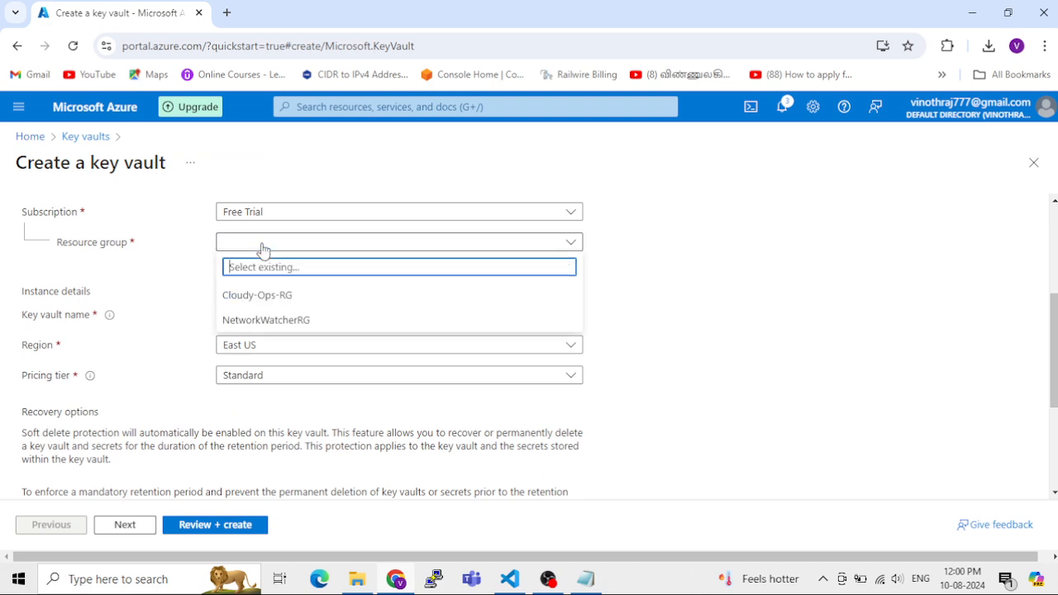
left_click(266, 296)
Name the key vault with the owner's first name followed by vault777.
left_click(245, 316)
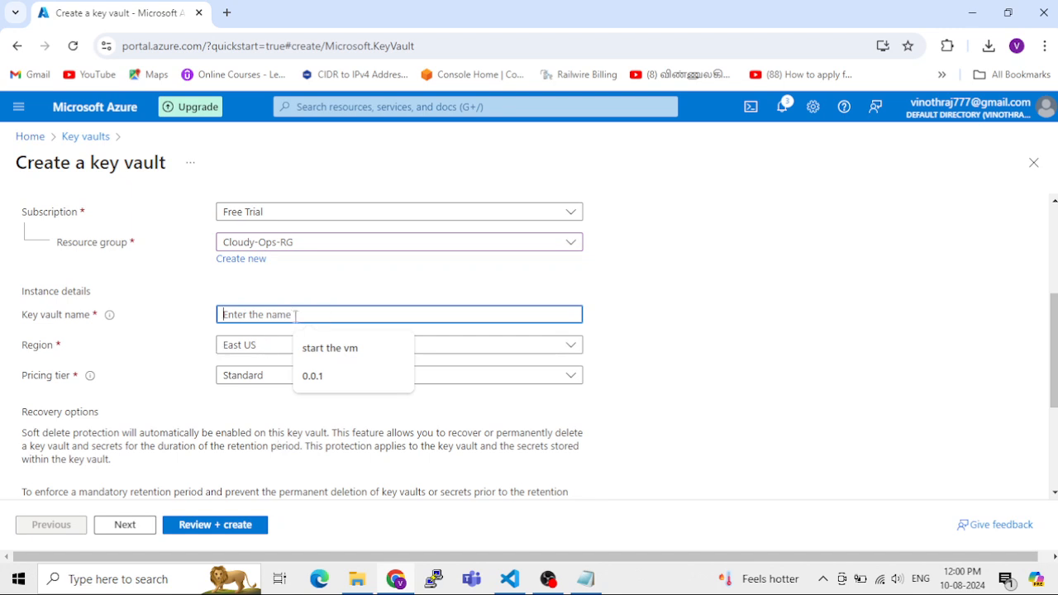
type("vinothvault")
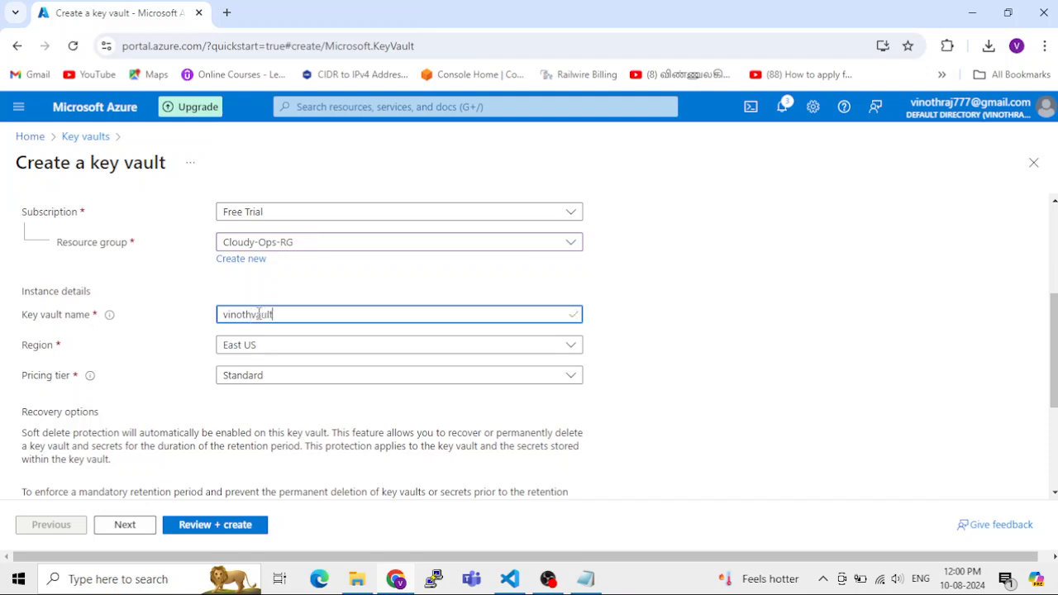
left_click(275, 348)
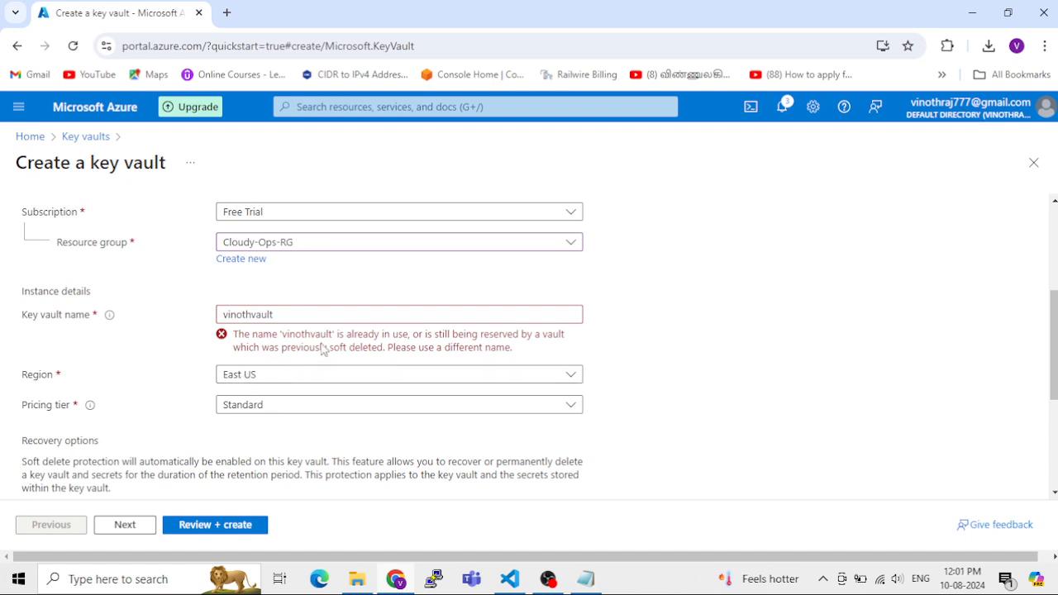
left_click(285, 314)
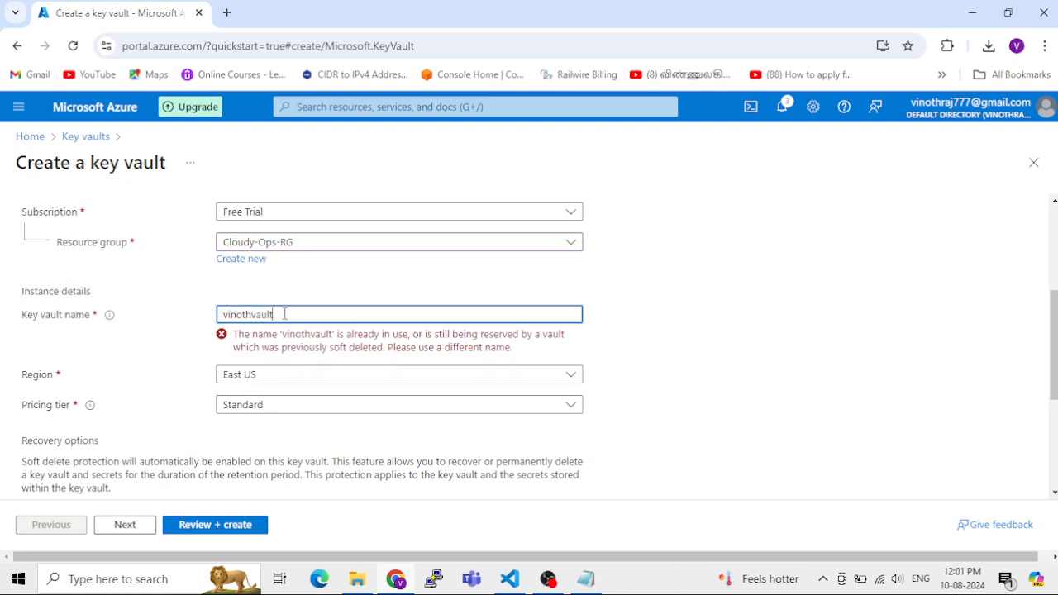
type("777")
Set the key vault's region to Central India and its pricing tier to Standard.
left_click(289, 351)
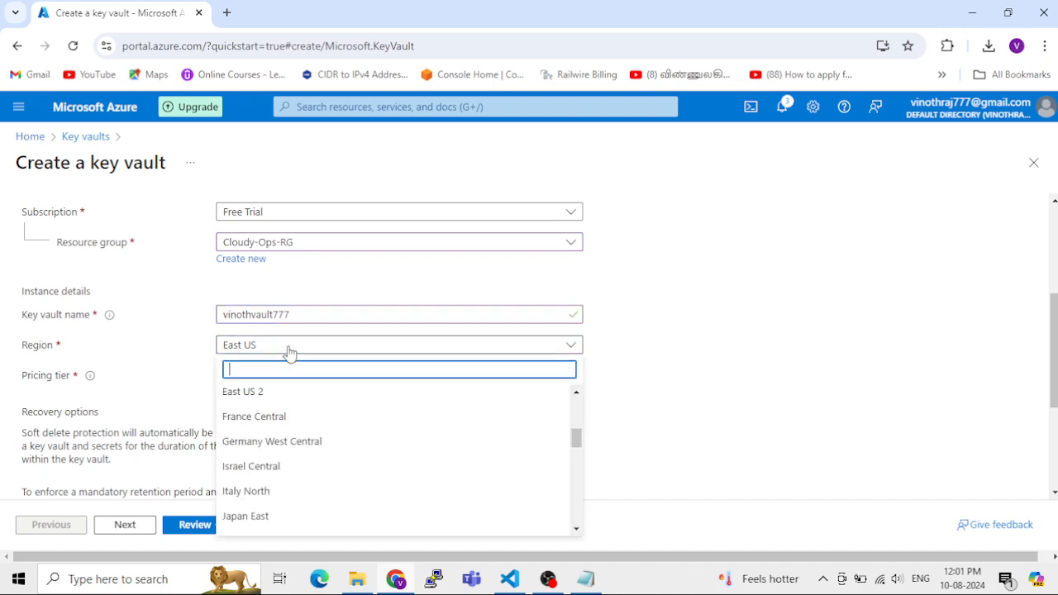
scroll(303, 439, "down", 5)
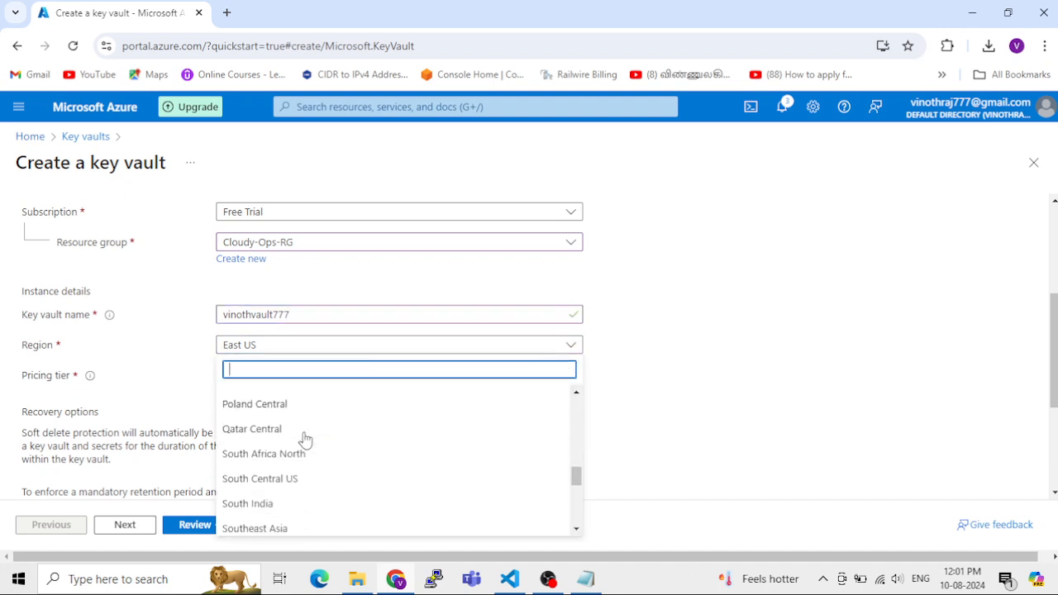
scroll(304, 439, "up", 6)
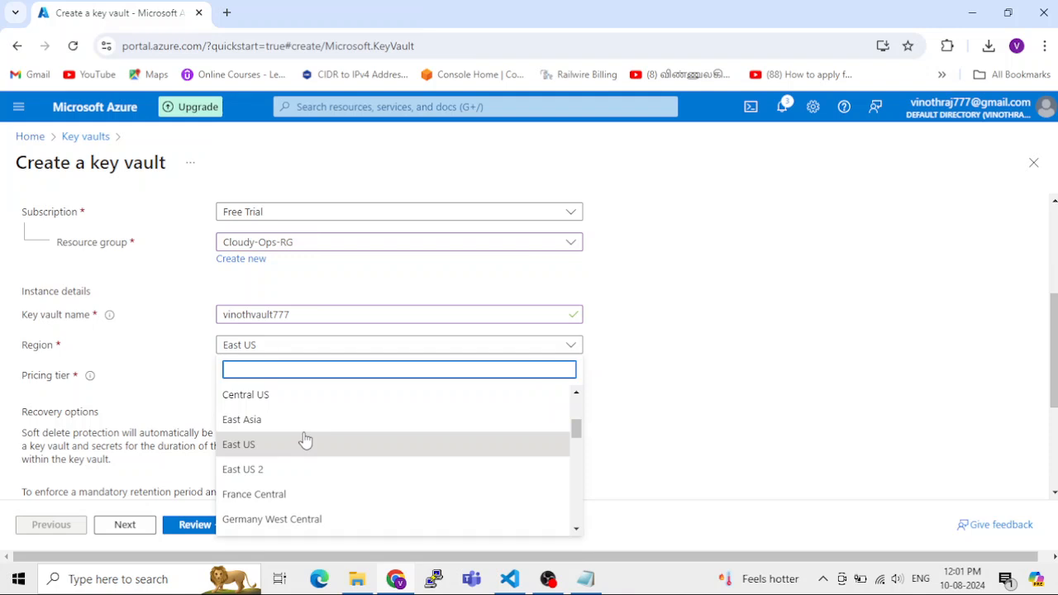
scroll(304, 438, "up", 4)
scroll(304, 438, "down", 4)
scroll(303, 439, "down", 6)
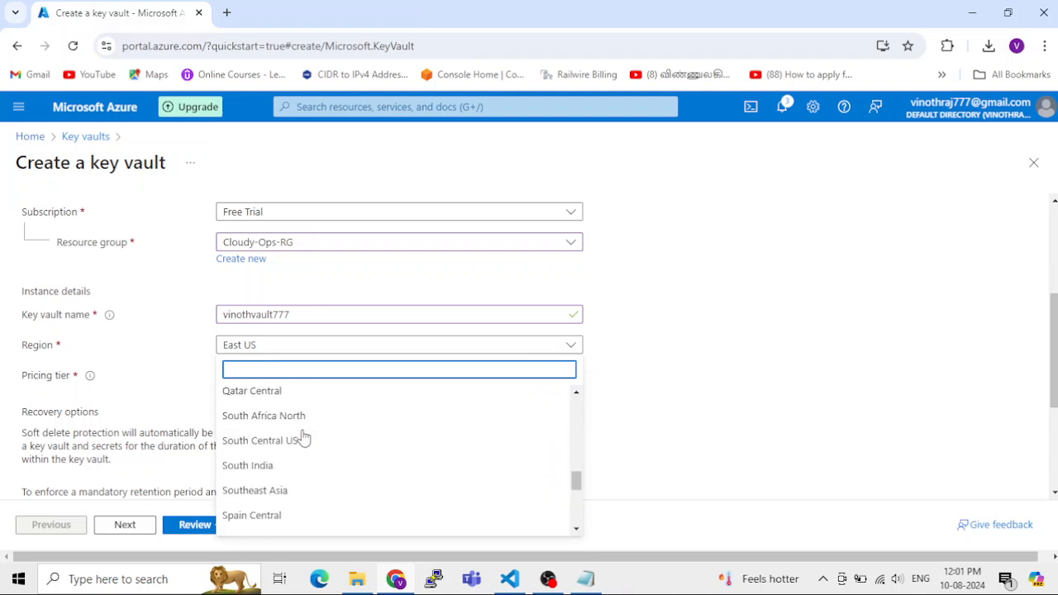
scroll(303, 439, "down", 5)
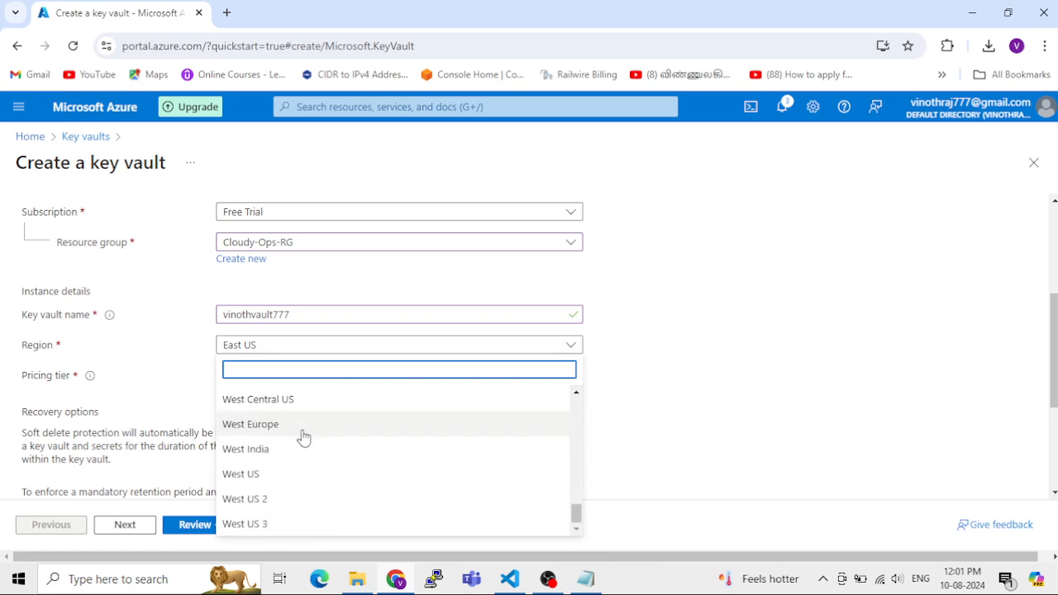
scroll(313, 446, "up", 5)
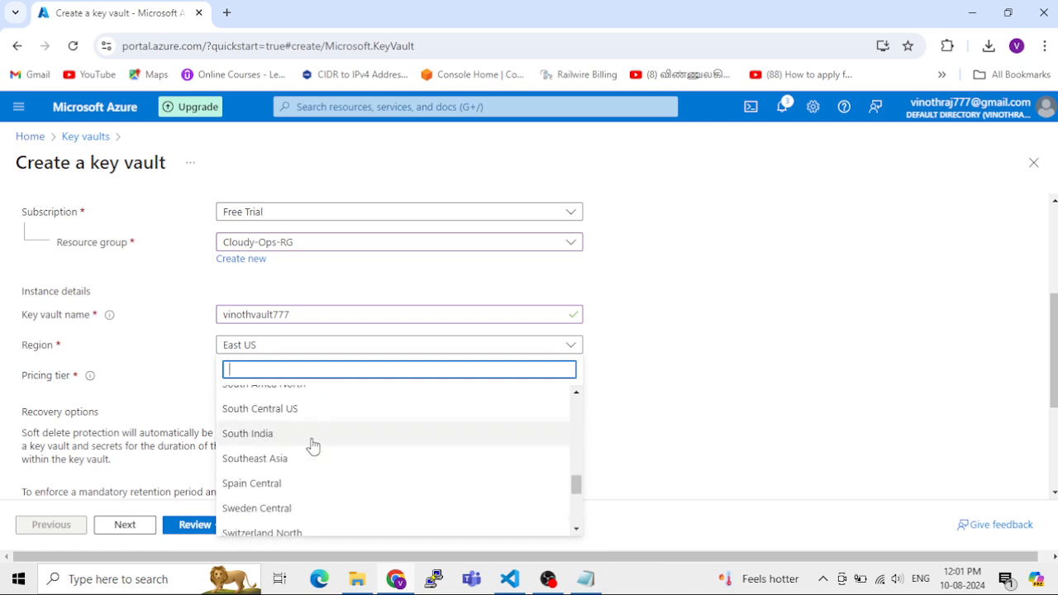
scroll(313, 447, "up", 1)
scroll(309, 463, "up", 3)
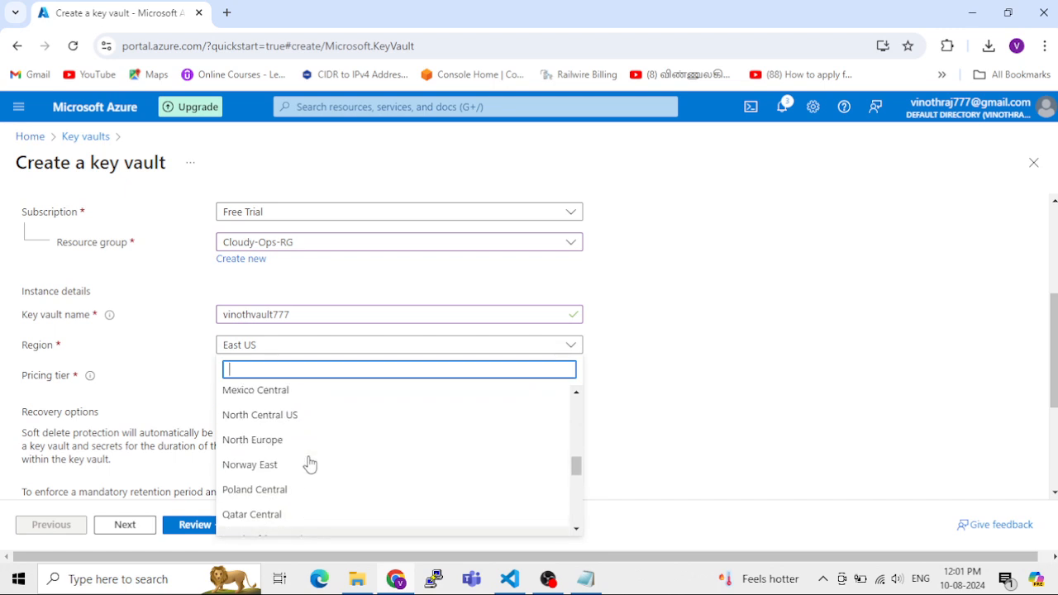
scroll(309, 463, "up", 3)
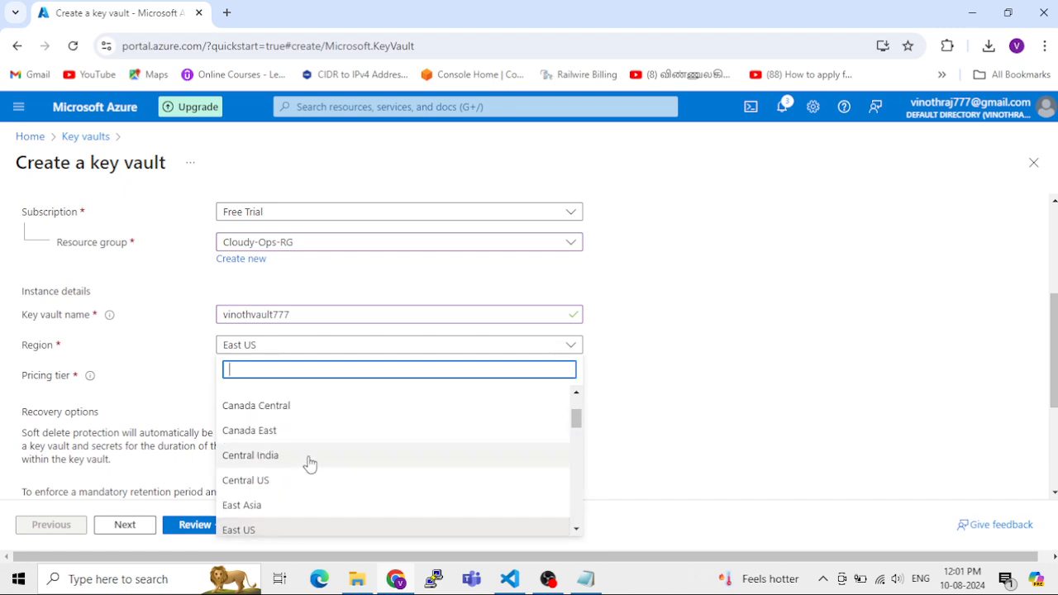
left_click(308, 459)
left_click(242, 380)
left_click(243, 395)
Set the days to retain deleted vaults to 7 and choose Vault access policy as the permission model.
scroll(208, 430, "down", 3)
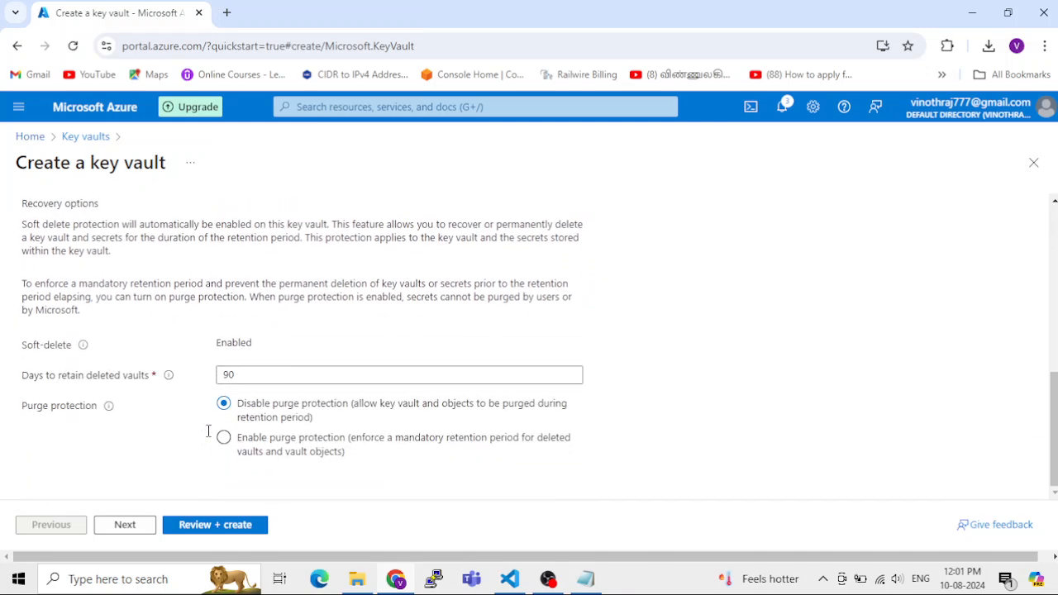
left_click_drag(243, 375, 205, 381)
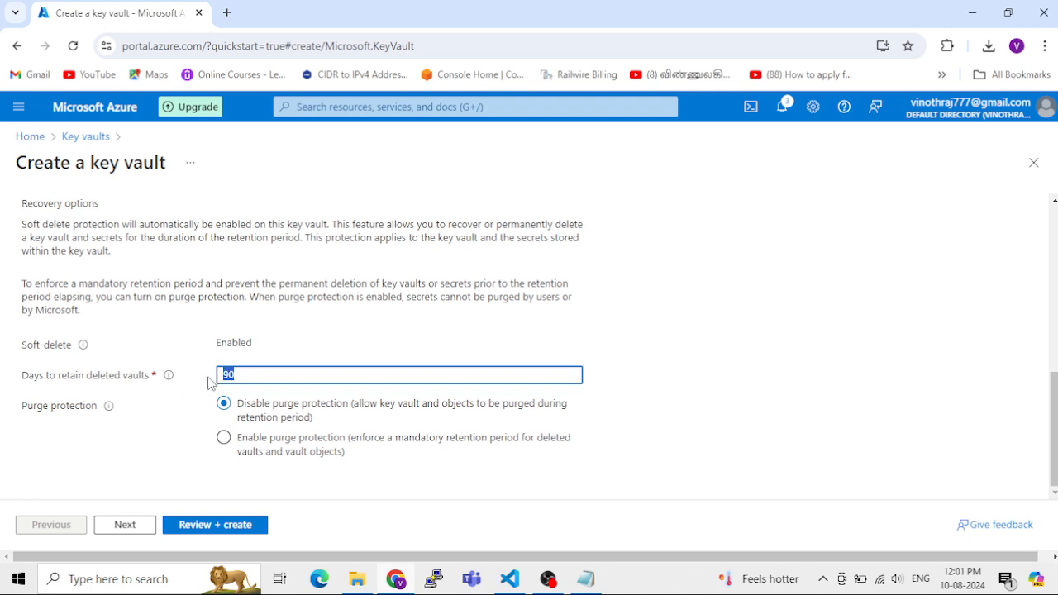
type("7")
left_click(138, 530)
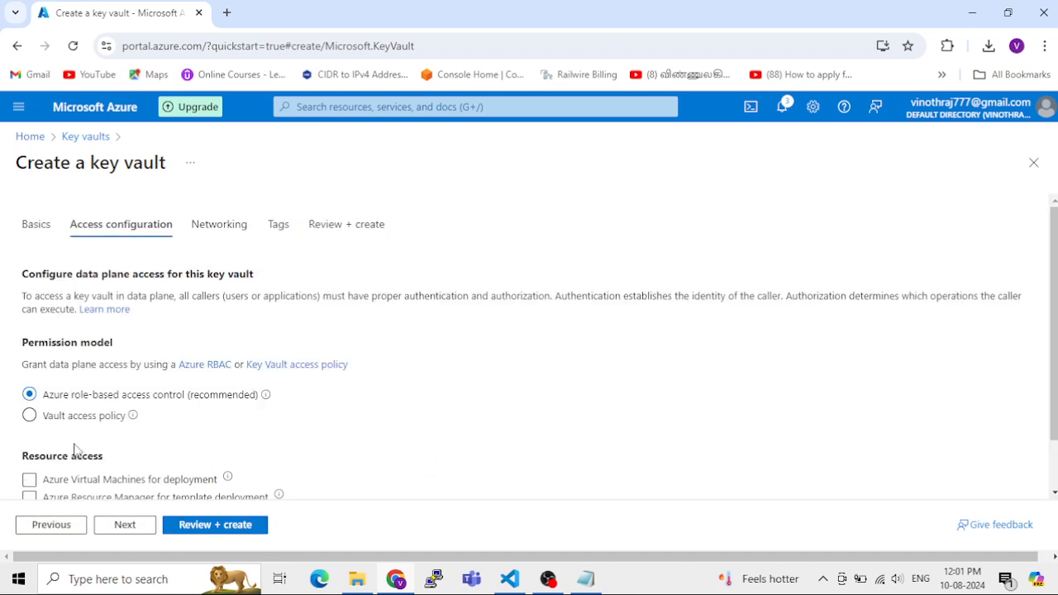
left_click(28, 416)
Edit the listed user's access policy to grant all cryptographic key operations and save the change.
scroll(166, 405, "down", 4)
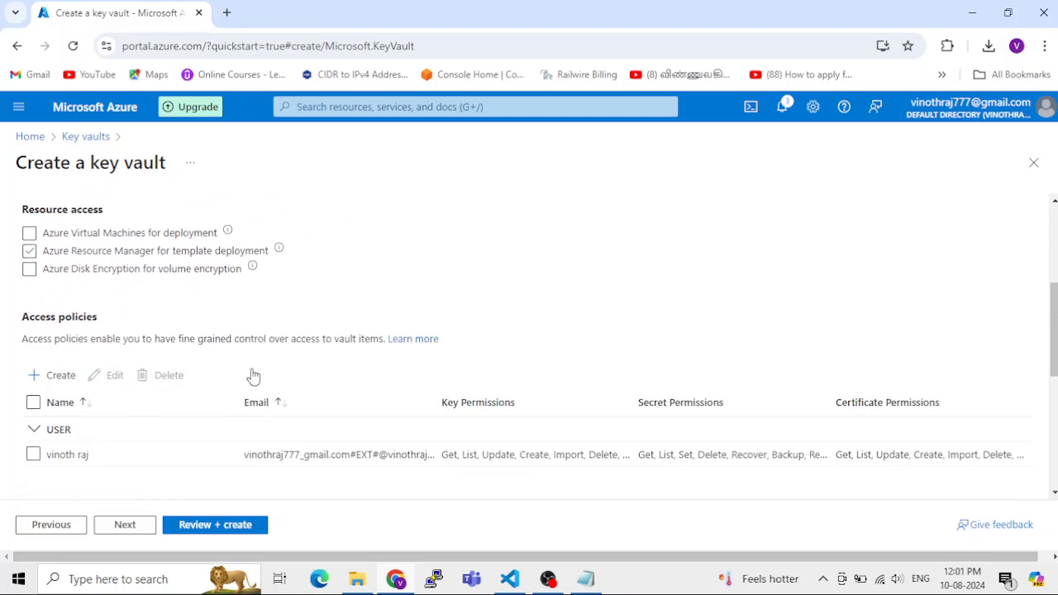
scroll(182, 397, "down", 2)
scroll(67, 377, "up", 1)
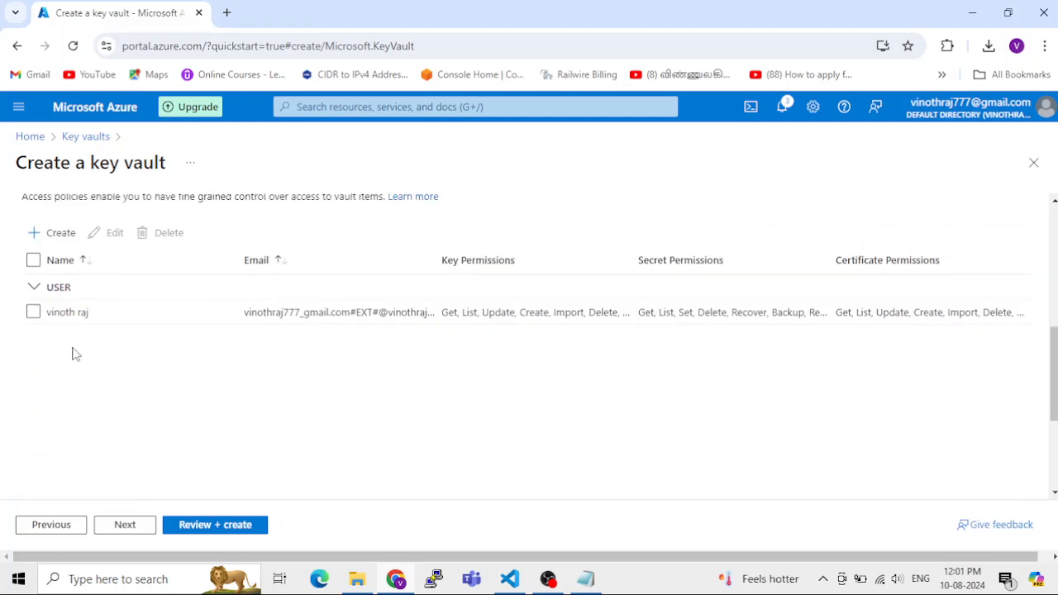
scroll(66, 344, "up", 1)
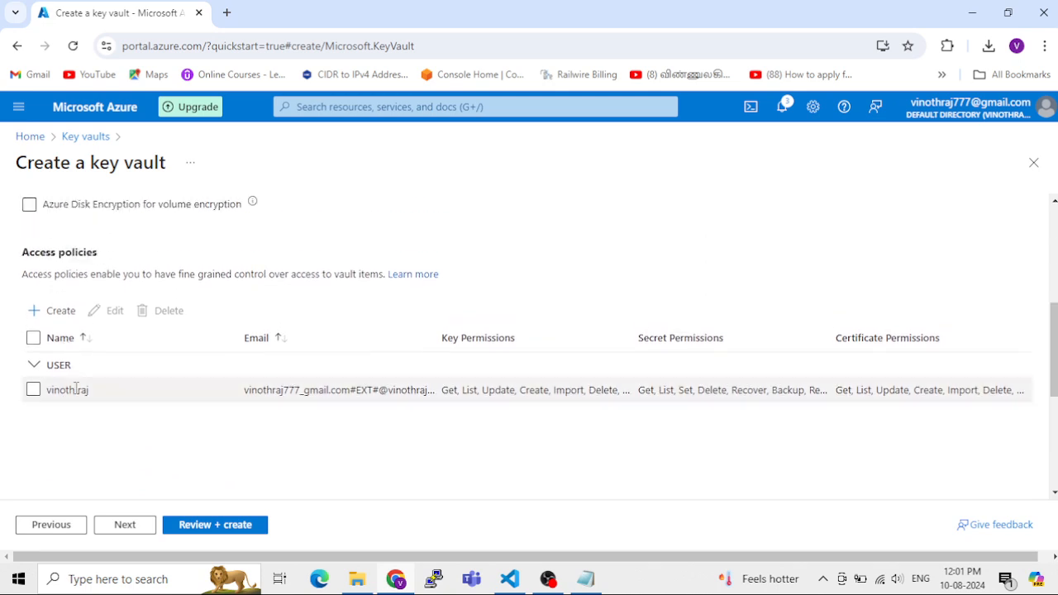
left_click(33, 394)
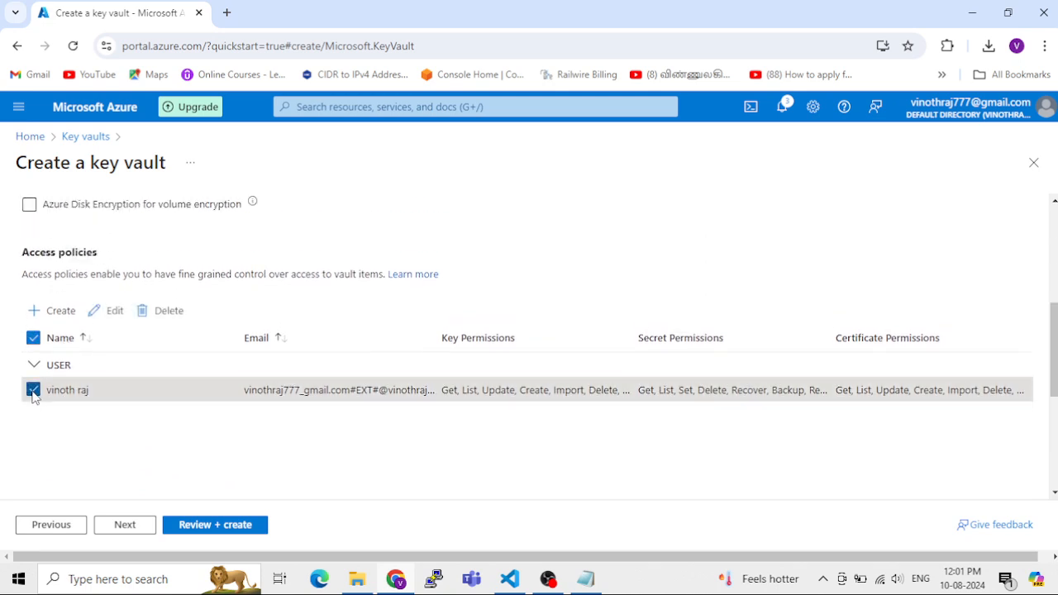
left_click(108, 313)
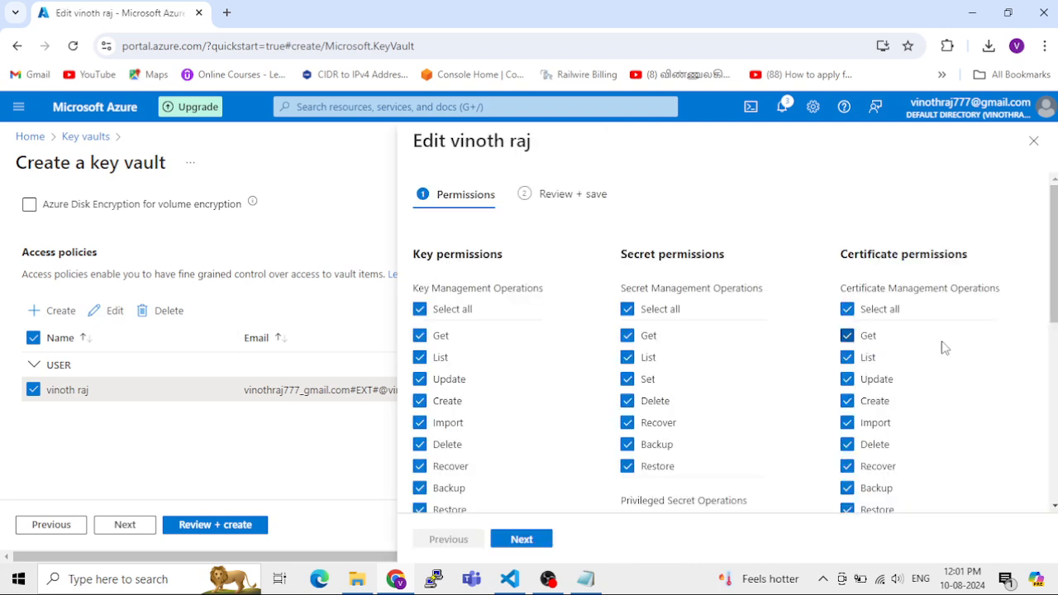
scroll(791, 406, "down", 1)
scroll(791, 406, "down", 3)
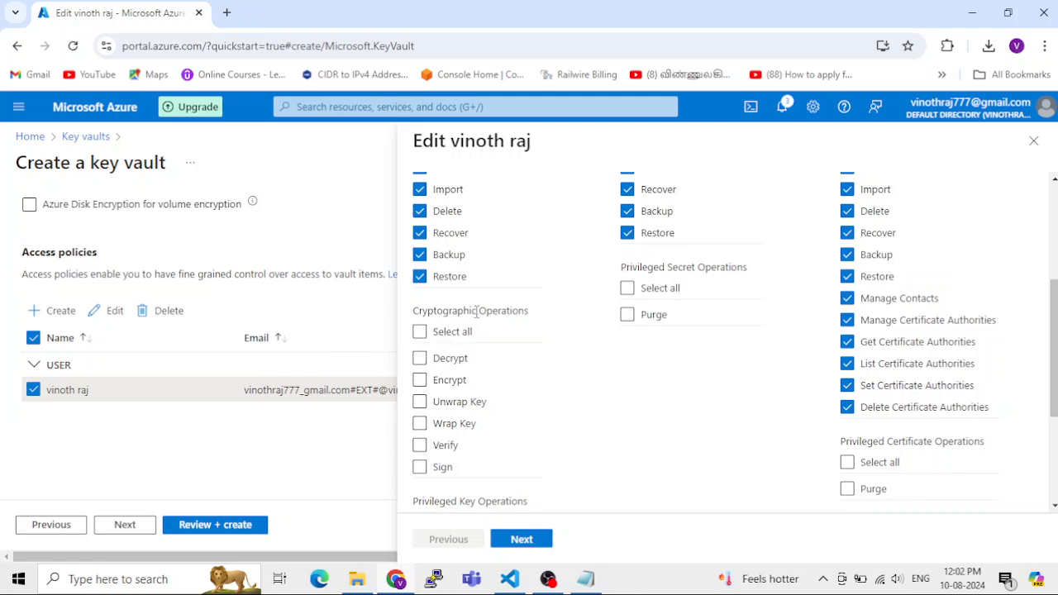
left_click(420, 331)
scroll(567, 484, "down", 3)
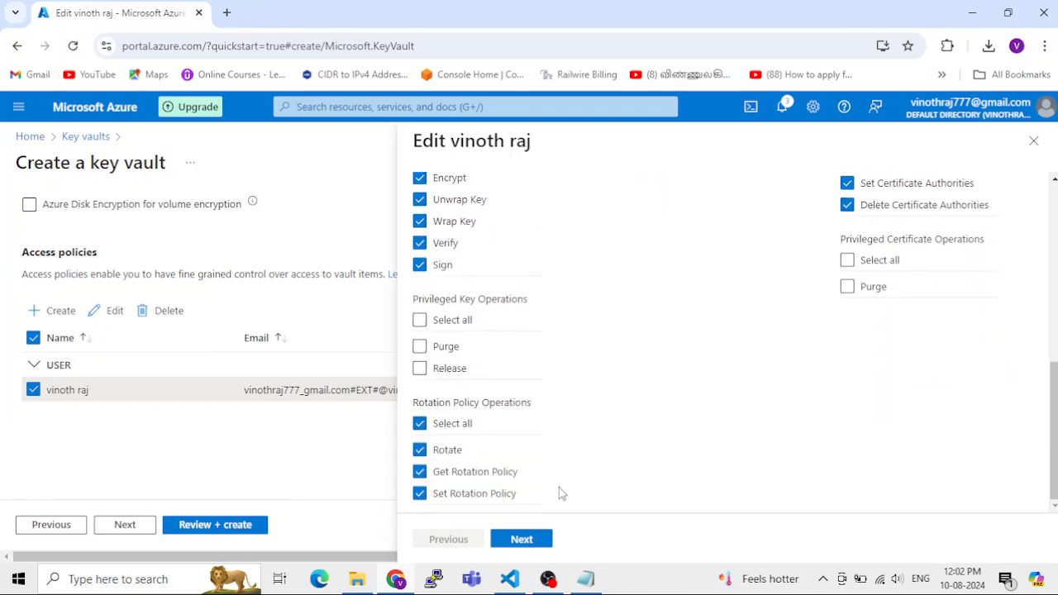
left_click(521, 540)
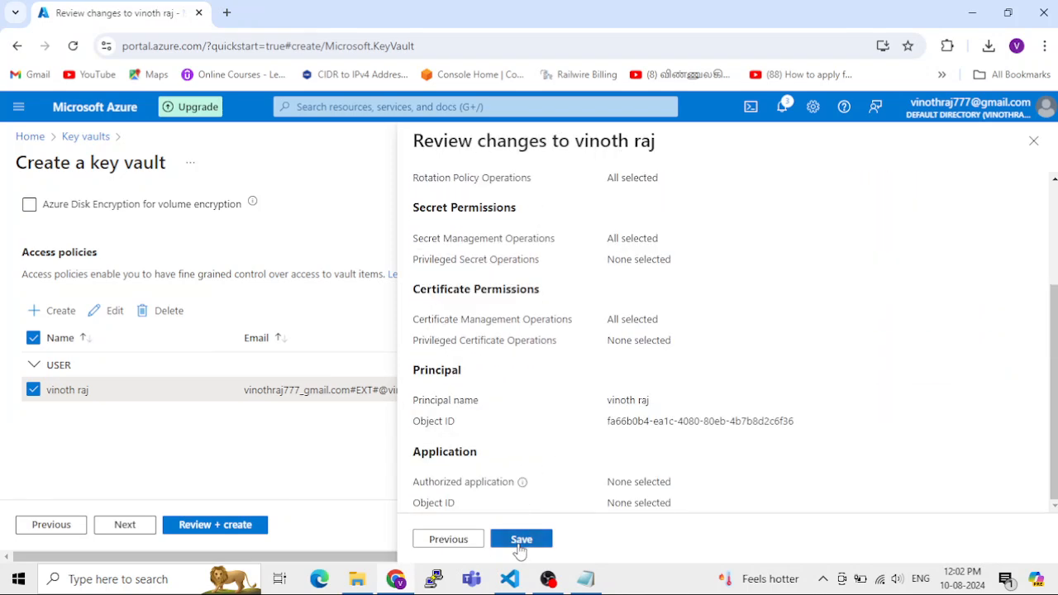
left_click(518, 539)
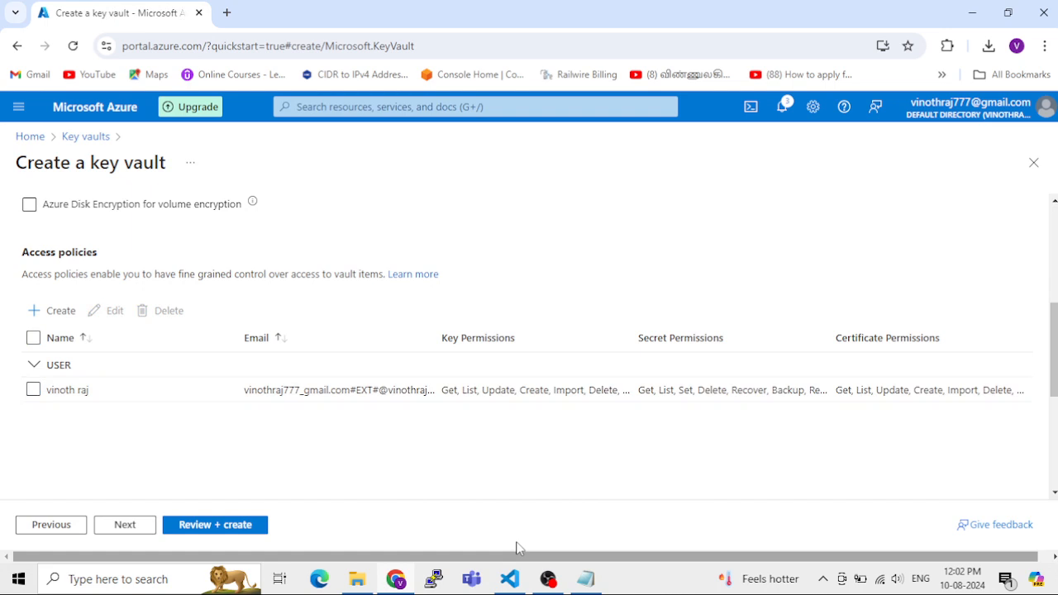
Select the user's access policy, create the key vault and open the deployed resource.
left_click(272, 387)
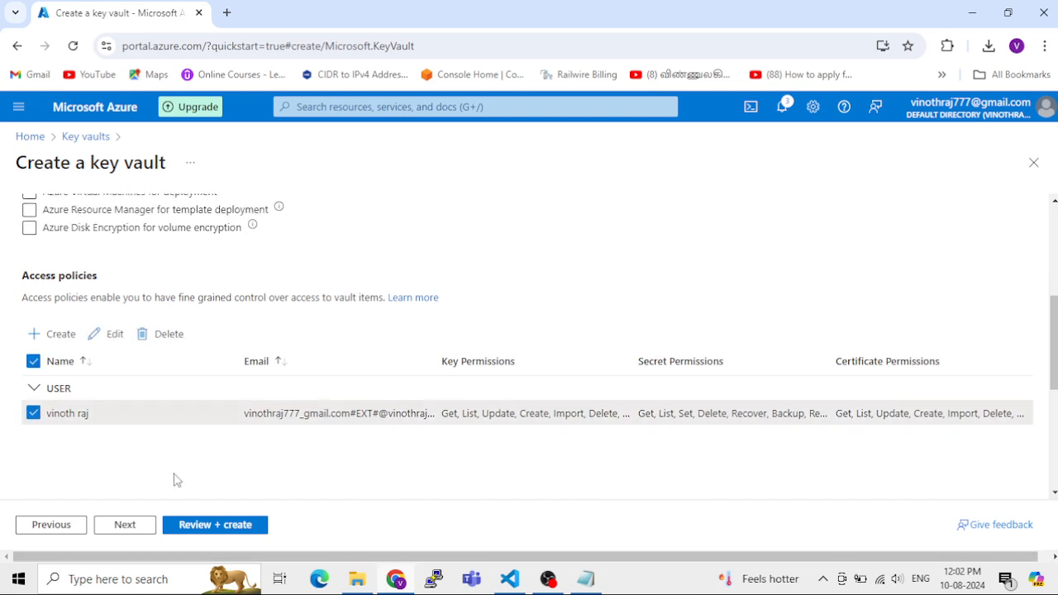
left_click(218, 528)
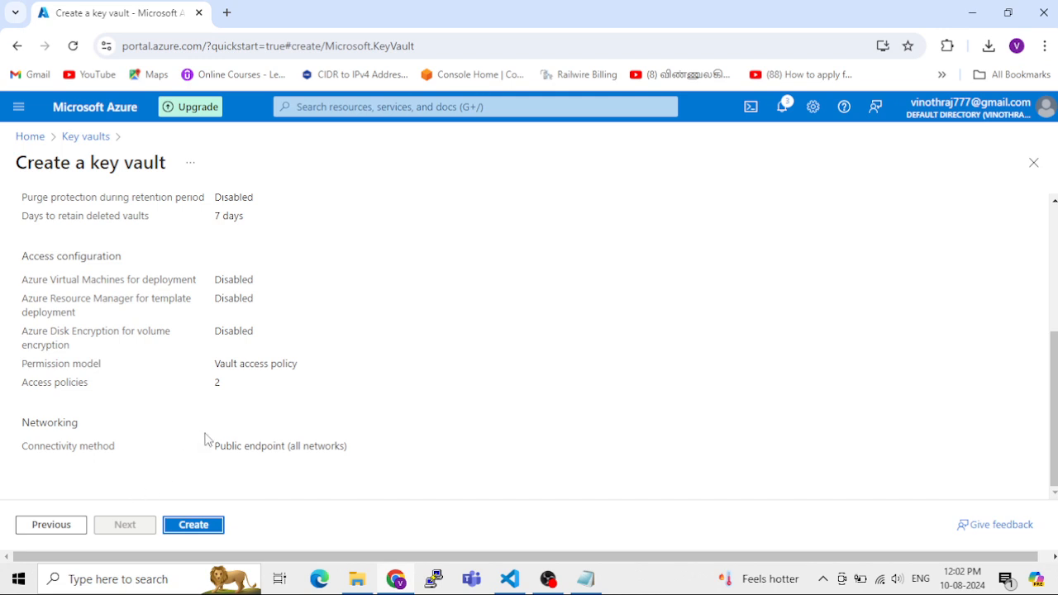
left_click(184, 521)
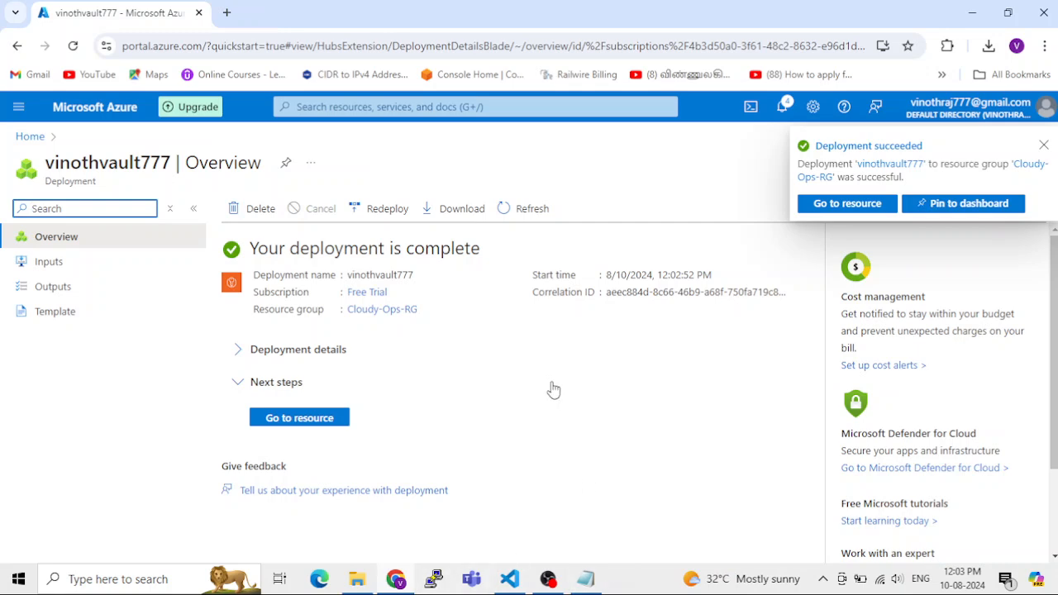
left_click(821, 209)
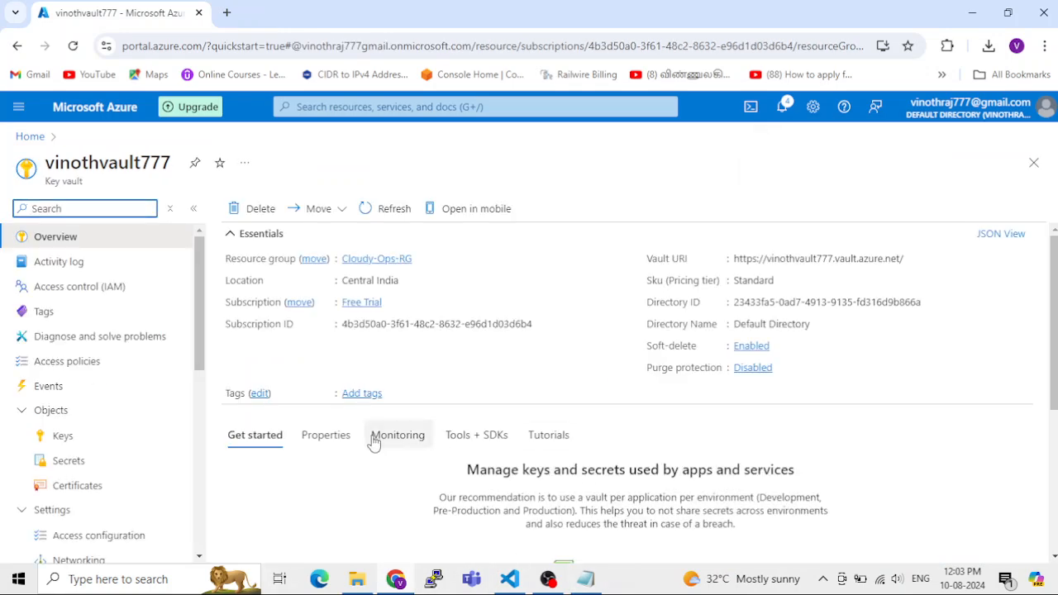
Check the pmk to cmk checklist in Notepad, and start creating a key in the new vault back in the Azure portal.
left_click(586, 581)
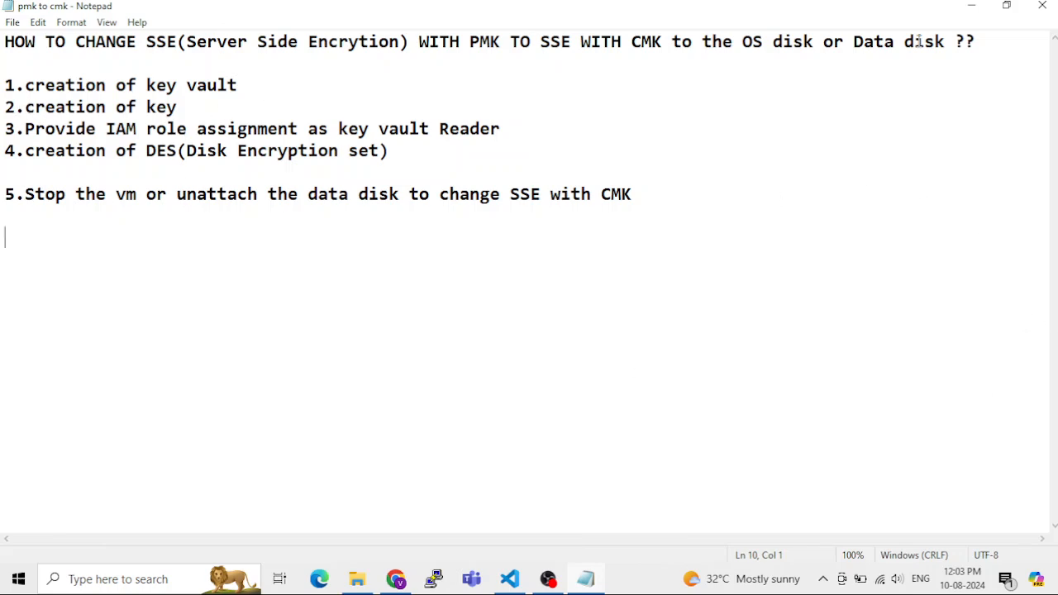
left_click(972, 7)
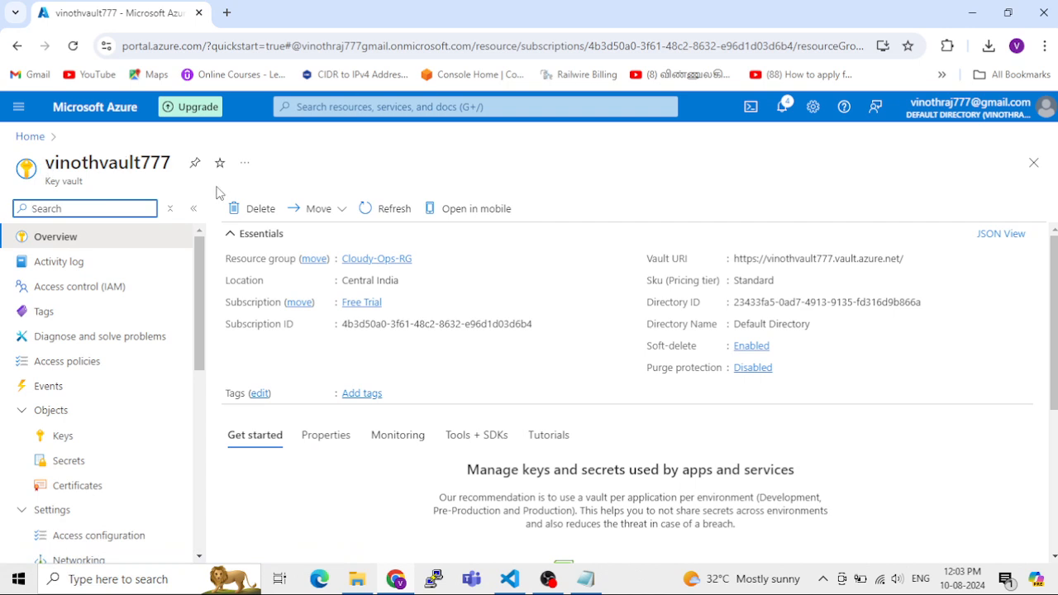
scroll(62, 445, "down", 1)
scroll(58, 414, "down", 1)
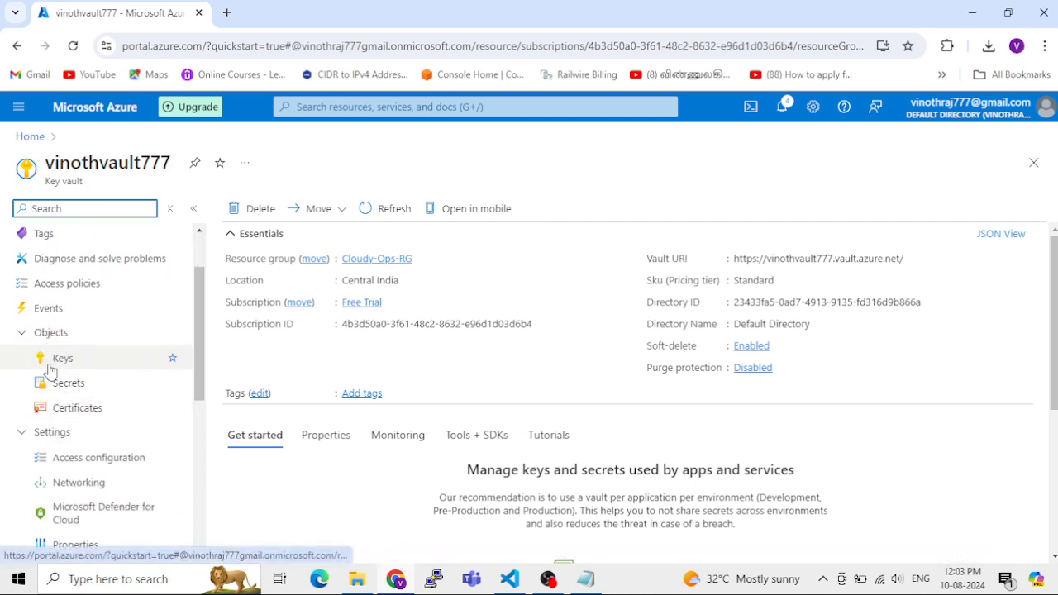
left_click(49, 368)
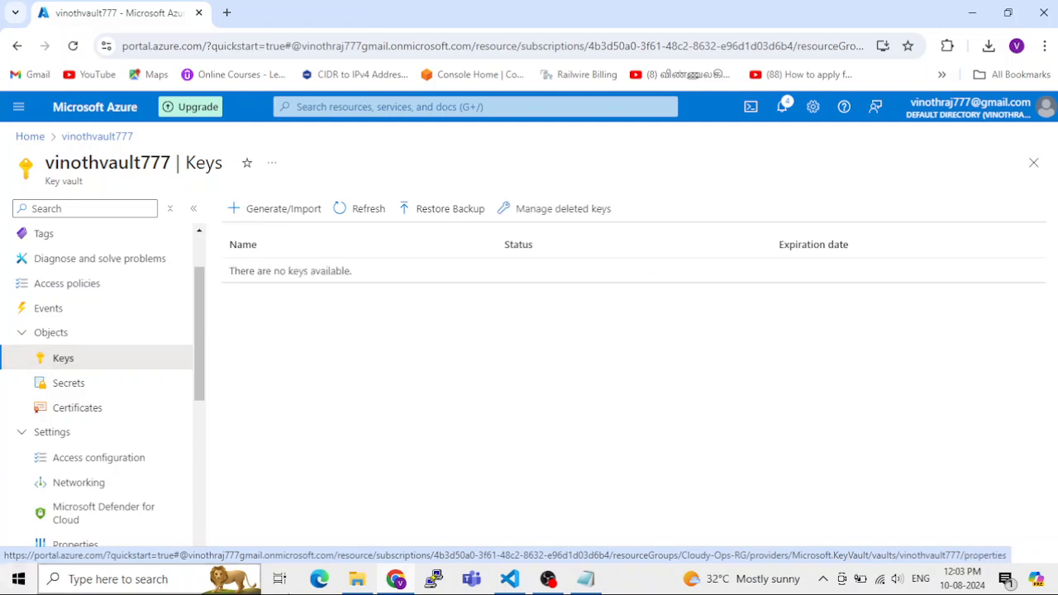
left_click(271, 212)
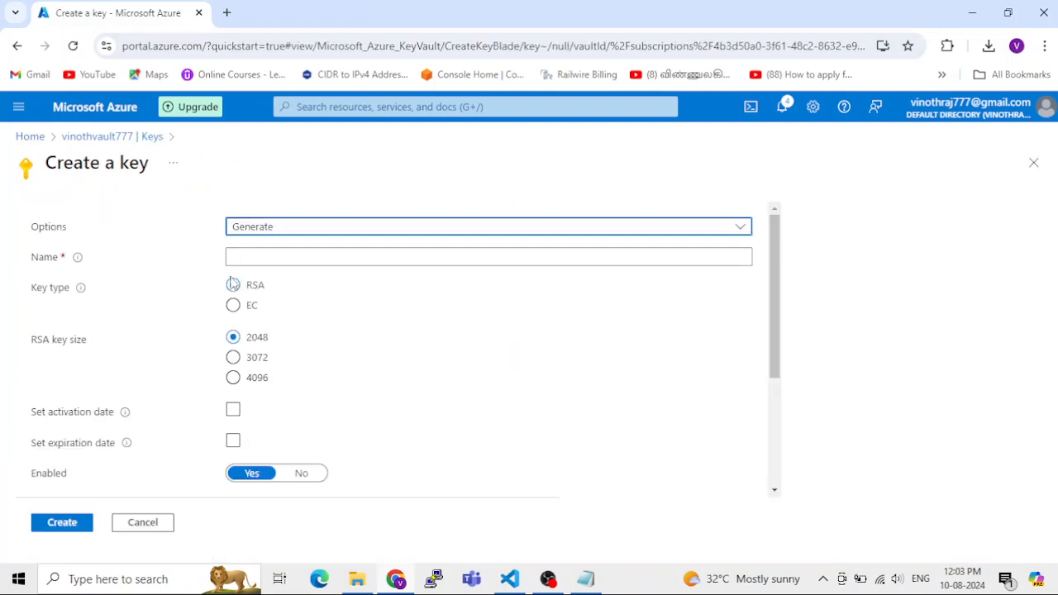
Generate an enabled RSA 2048 key named with the first four letters of the owner's first name followed by key.
left_click(306, 231)
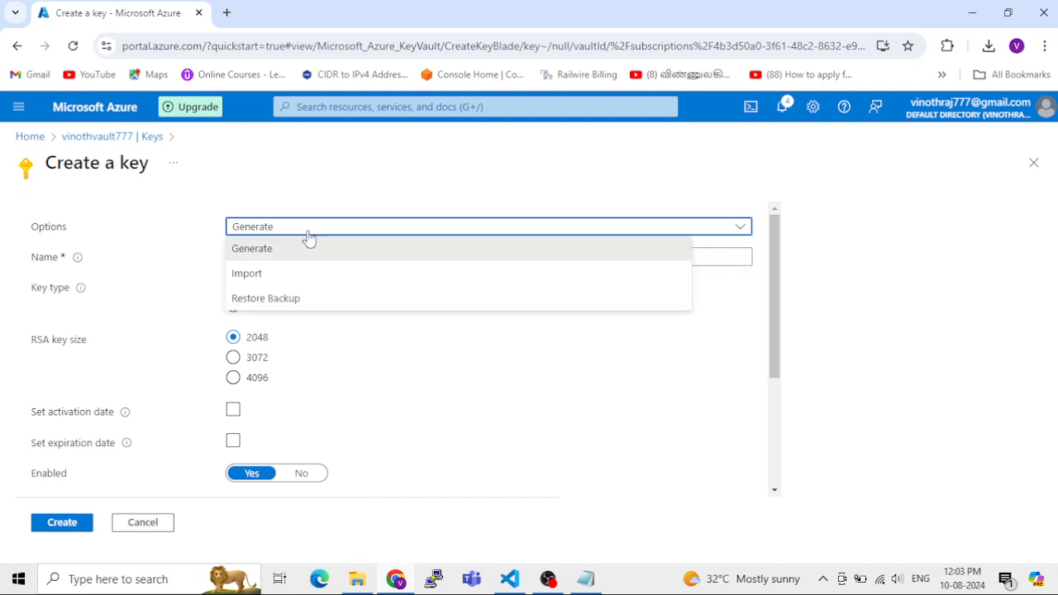
left_click(256, 248)
left_click(250, 258)
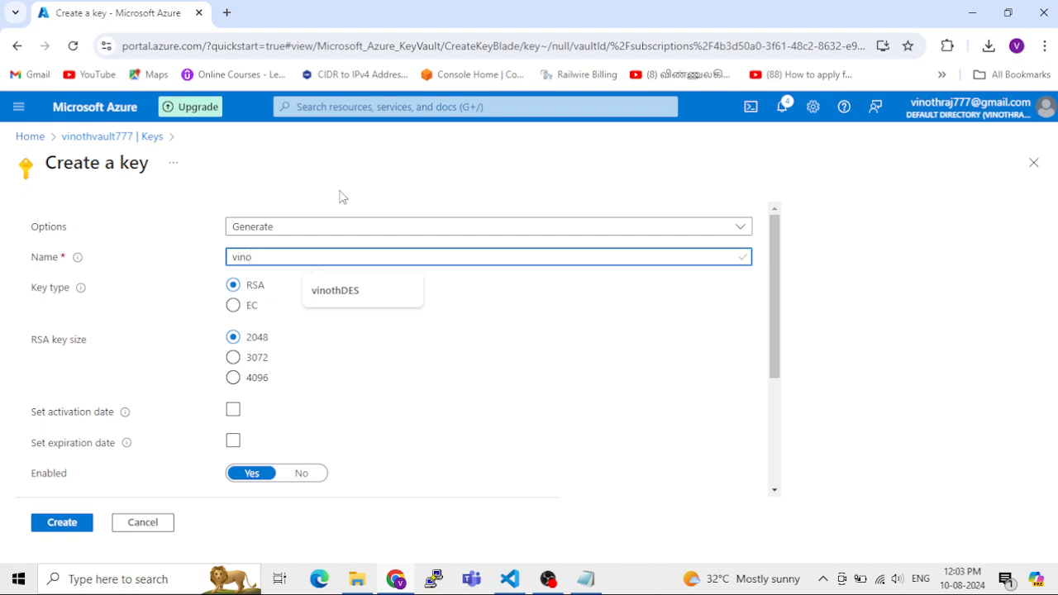
type("vinokey")
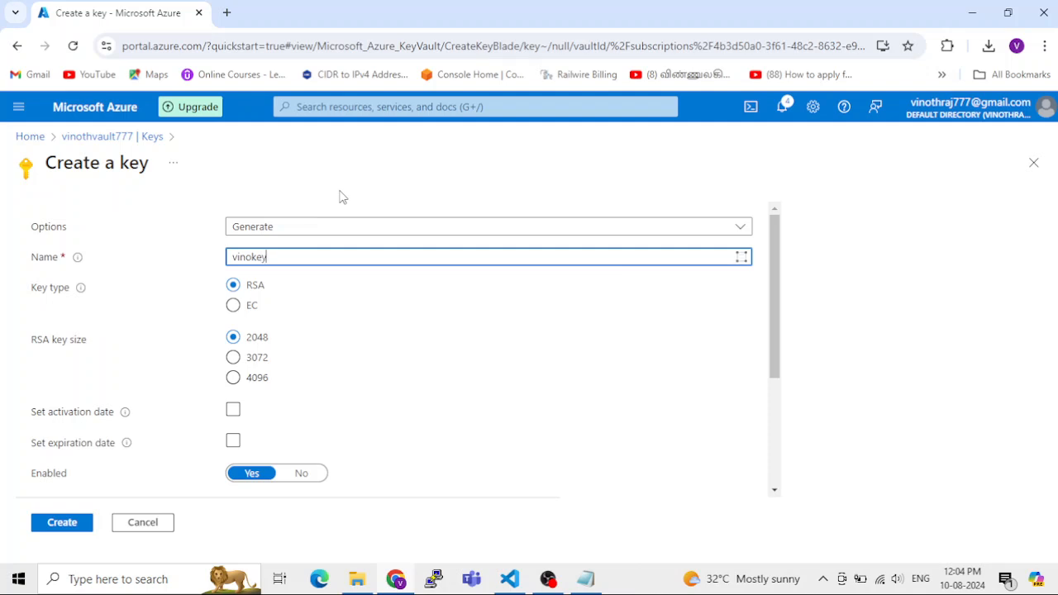
scroll(327, 271, "down", 2)
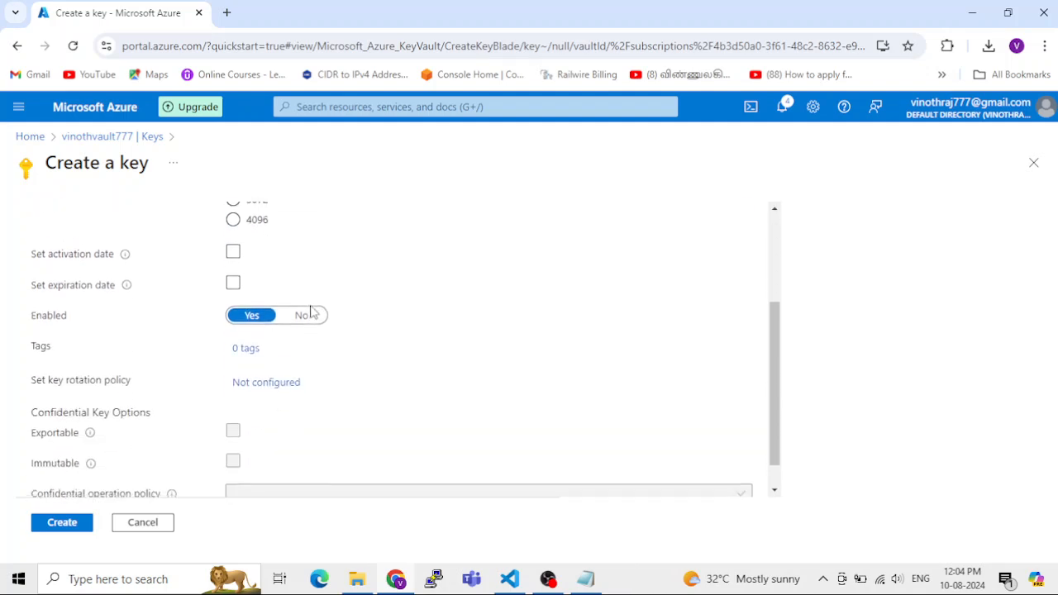
scroll(311, 312, "down", 1)
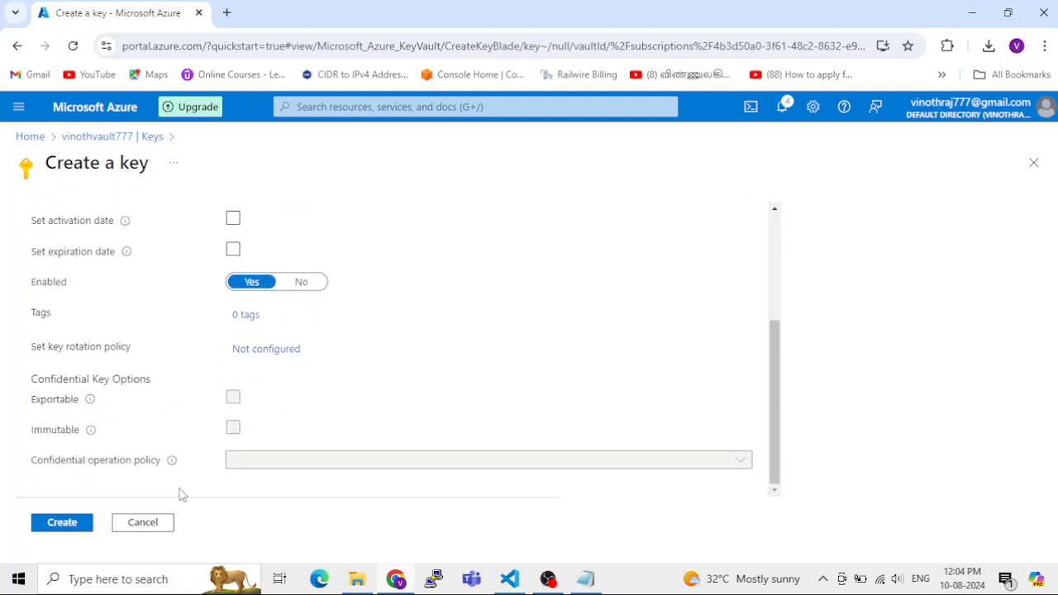
scroll(198, 448, "up", 3)
scroll(201, 444, "down", 3)
left_click(62, 523)
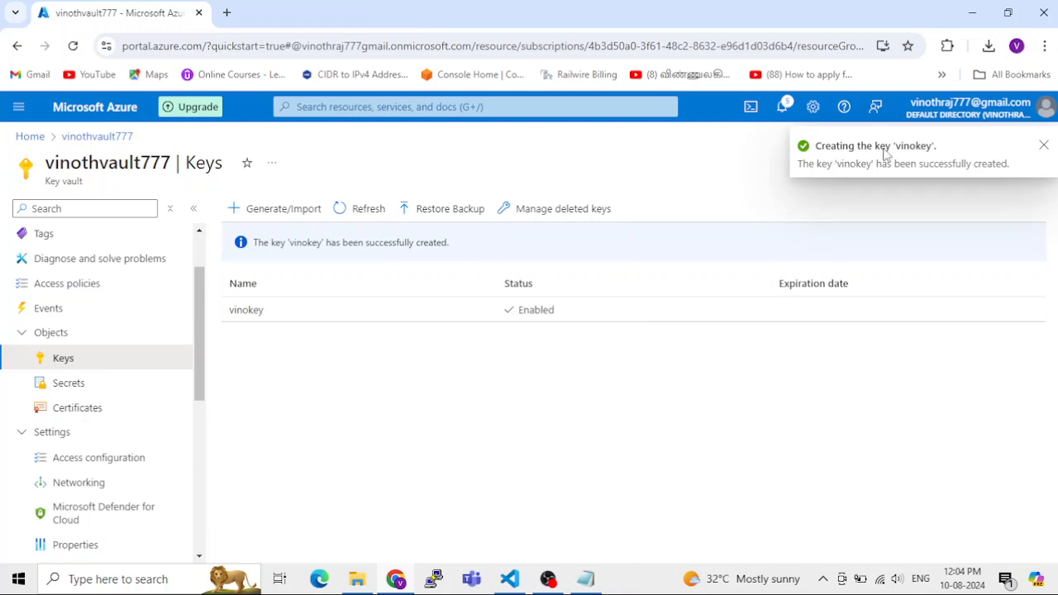
Review the pmk to cmk checklist in Notepad, and start adding a role assignment to the key vault back in the Azure portal.
left_click(1043, 145)
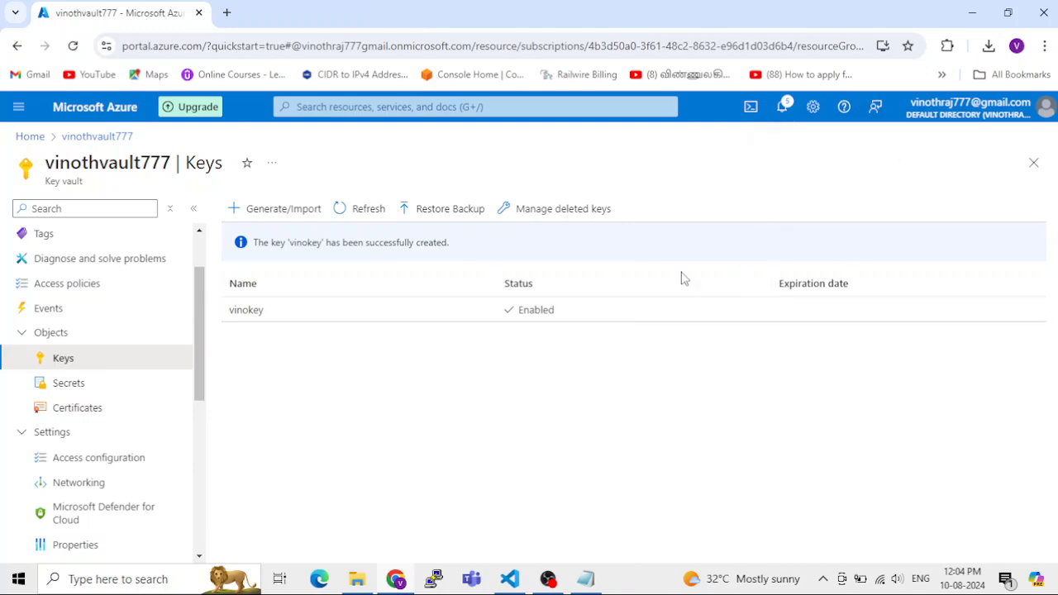
left_click(595, 587)
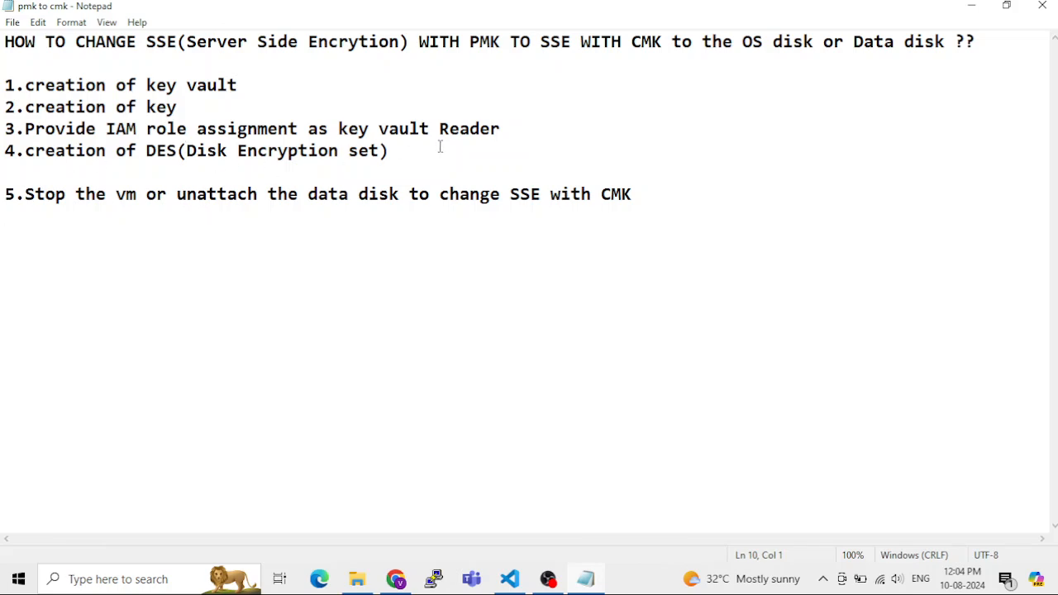
left_click(971, 5)
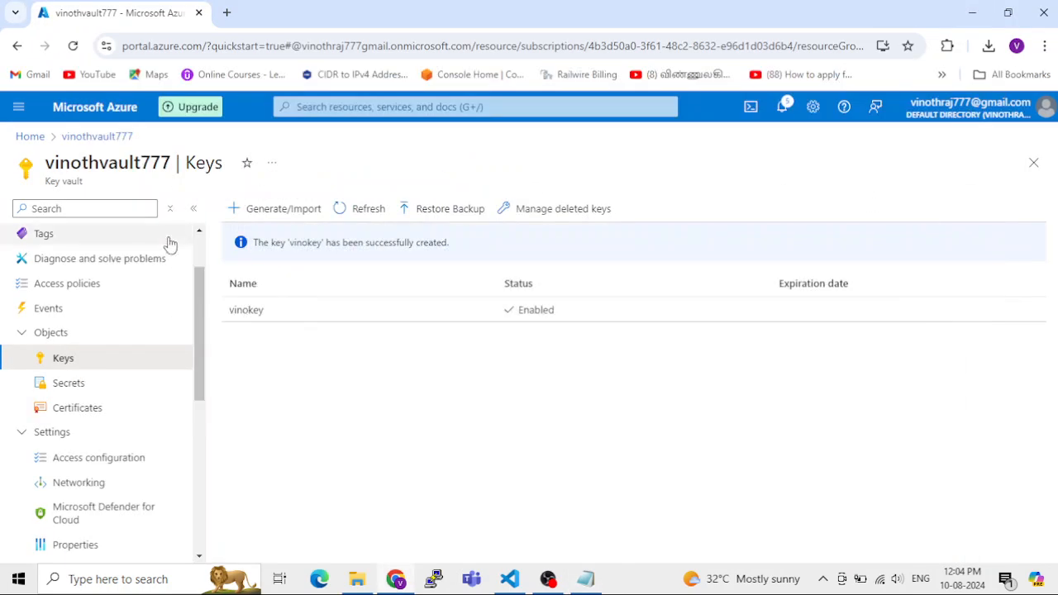
scroll(152, 378, "up", 2)
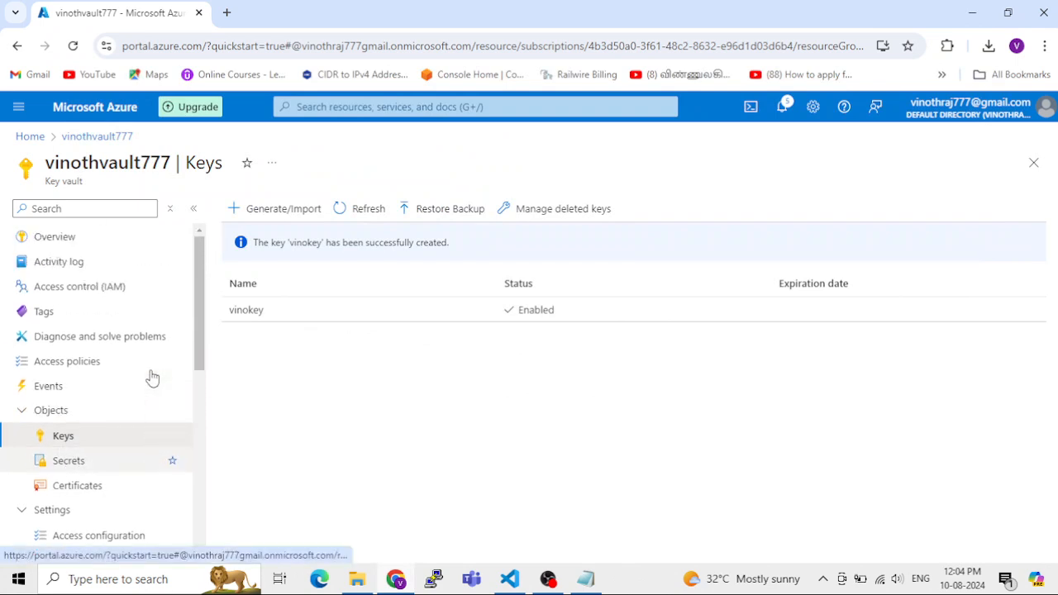
left_click(74, 293)
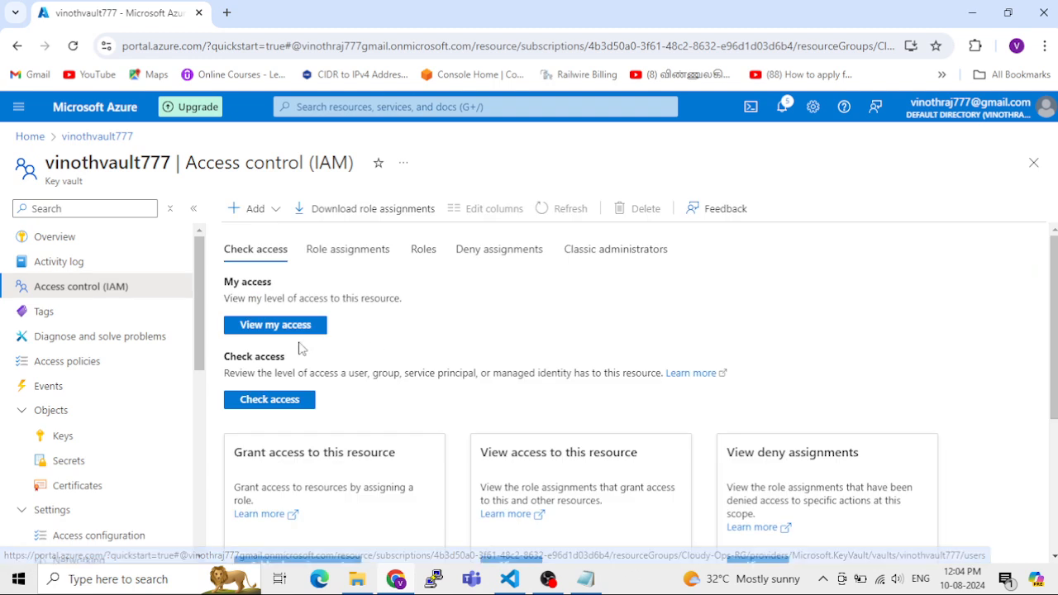
left_click(263, 212)
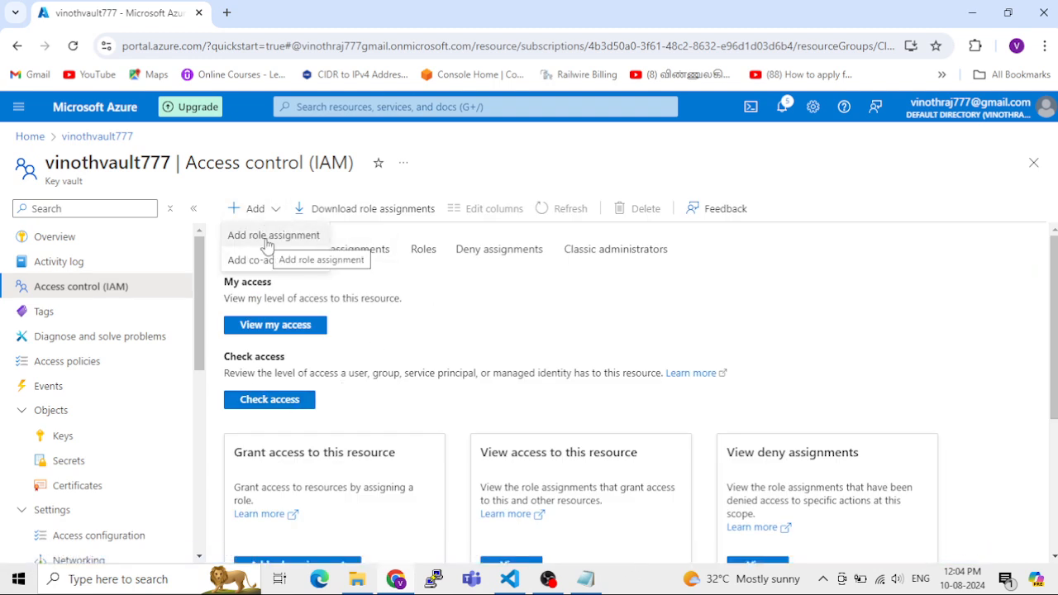
left_click(266, 239)
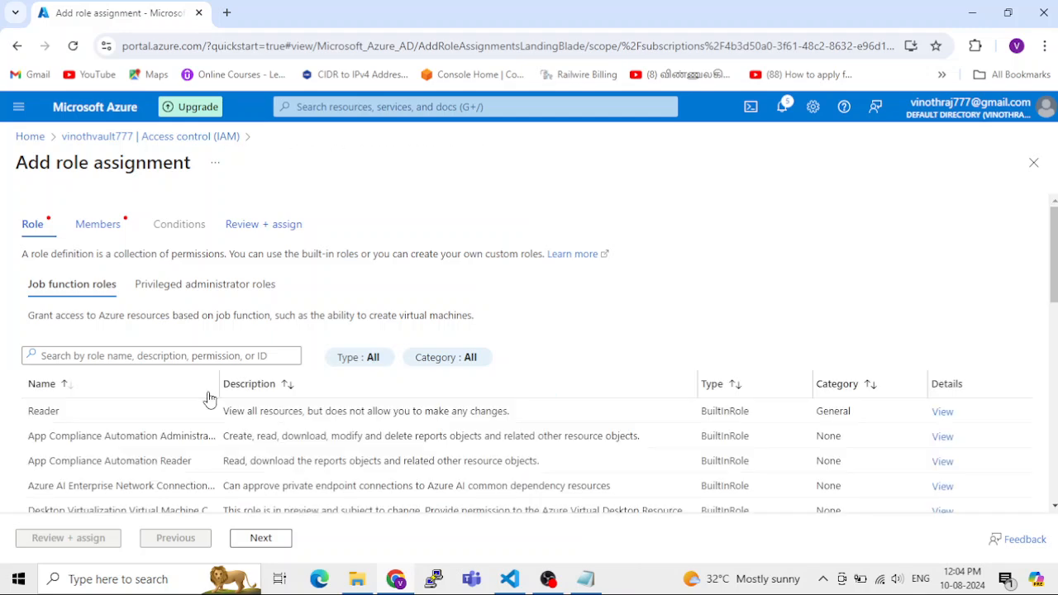
Choose the Key Vault Reader job function role for the assignment and proceed to its members.
scroll(209, 399, "down", 2)
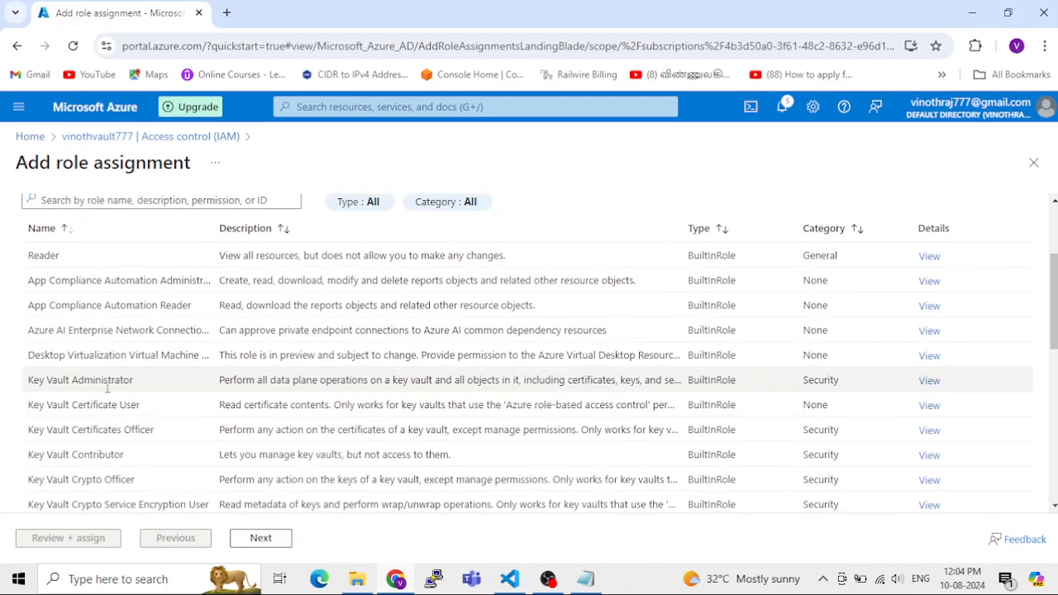
scroll(83, 406, "down", 3)
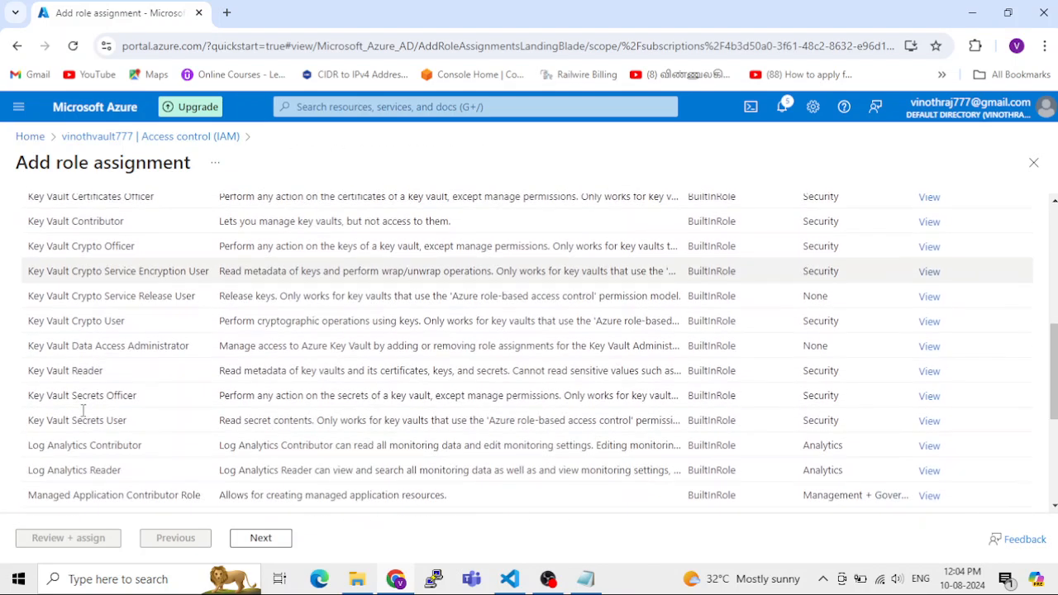
scroll(92, 342, "down", 1)
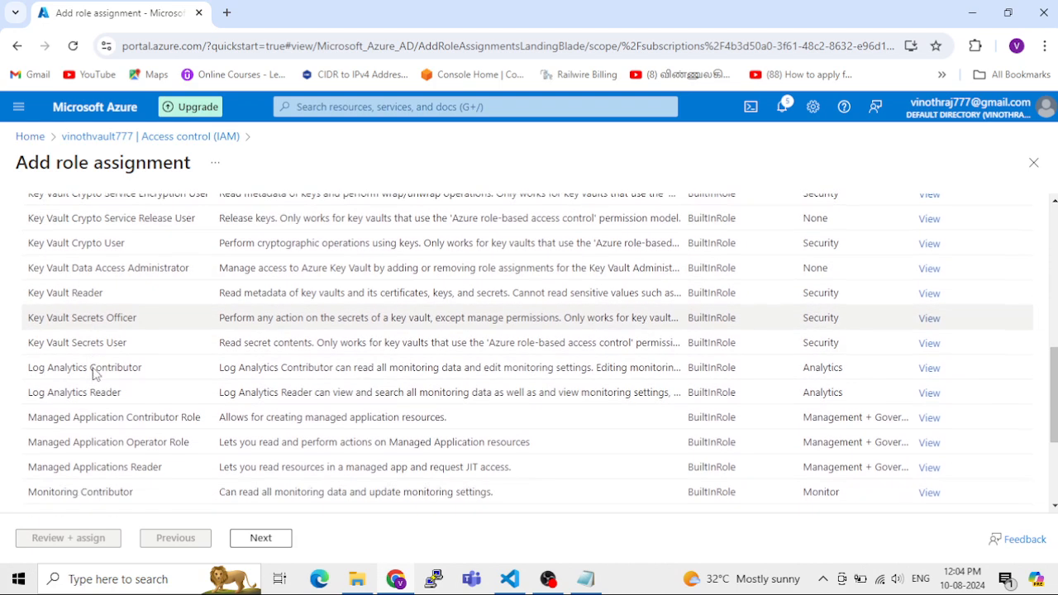
left_click(63, 299)
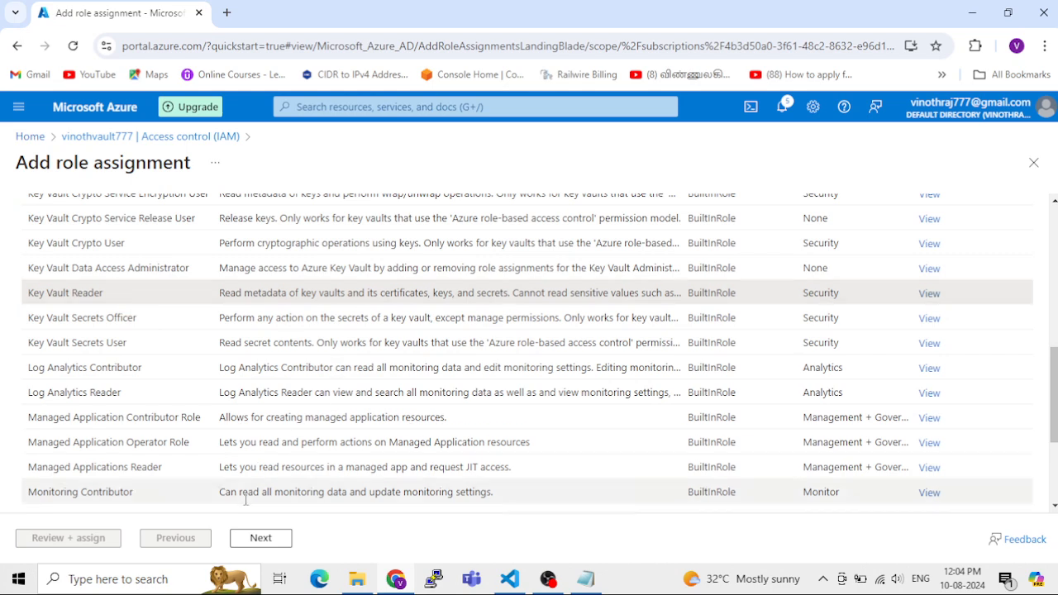
left_click(261, 538)
Add the listed guest user as the member for the Key Vault Reader role, and complete the role assignment.
scroll(236, 494, "down", 1)
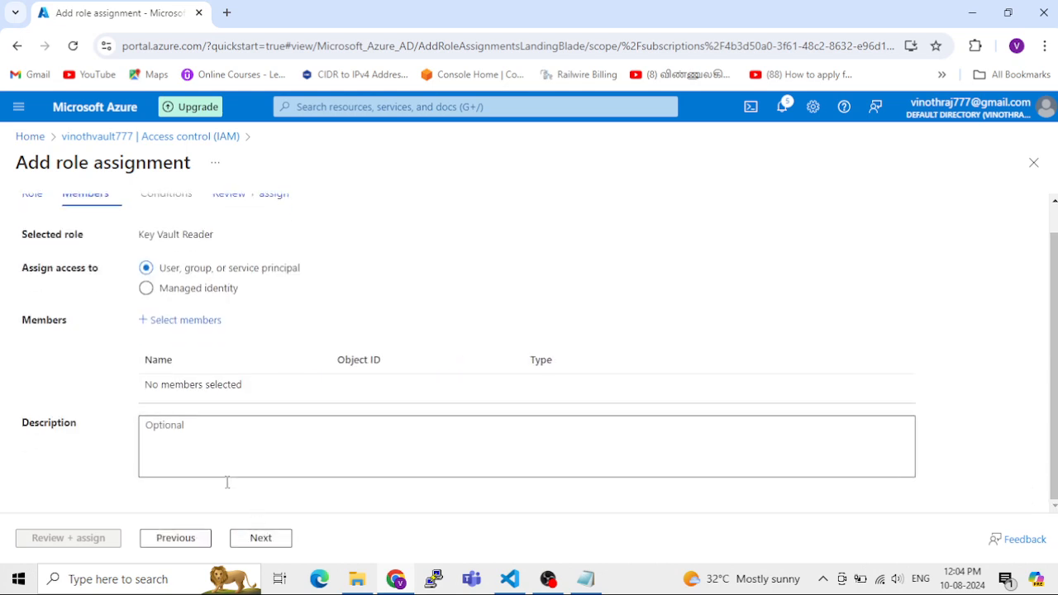
left_click(157, 327)
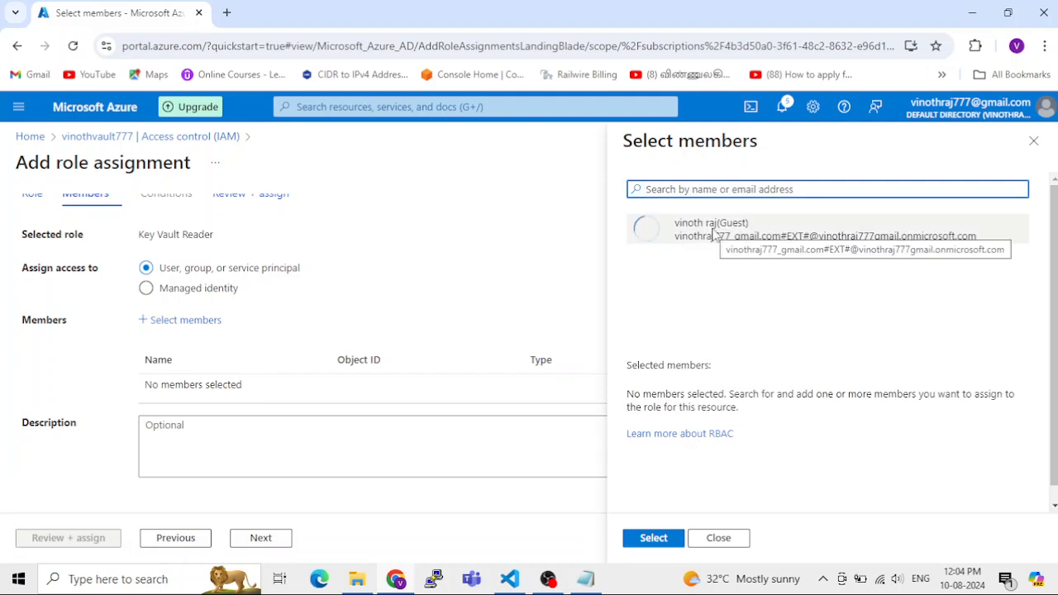
left_click(712, 234)
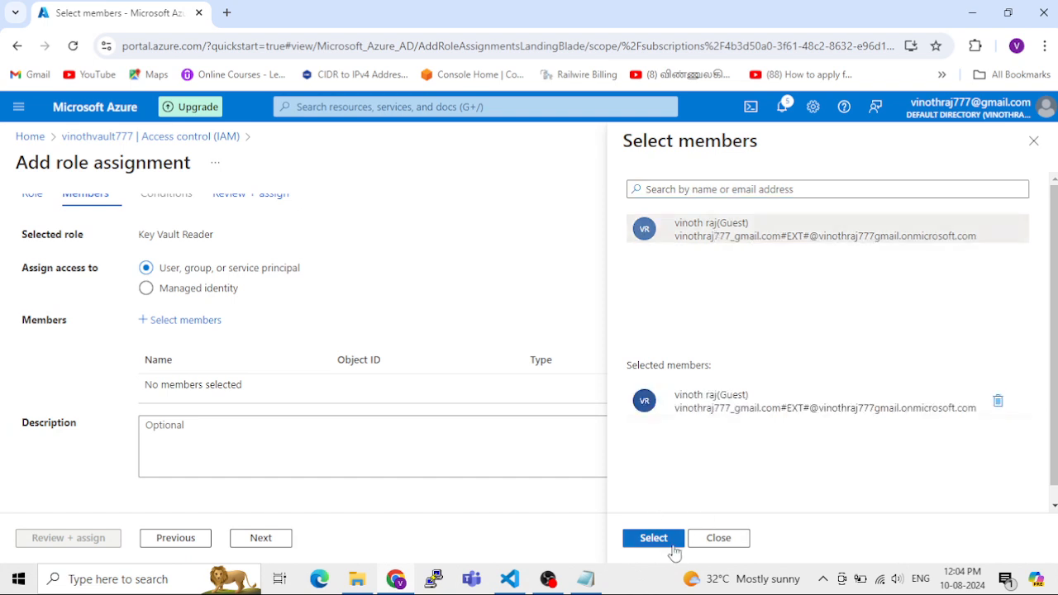
left_click(653, 538)
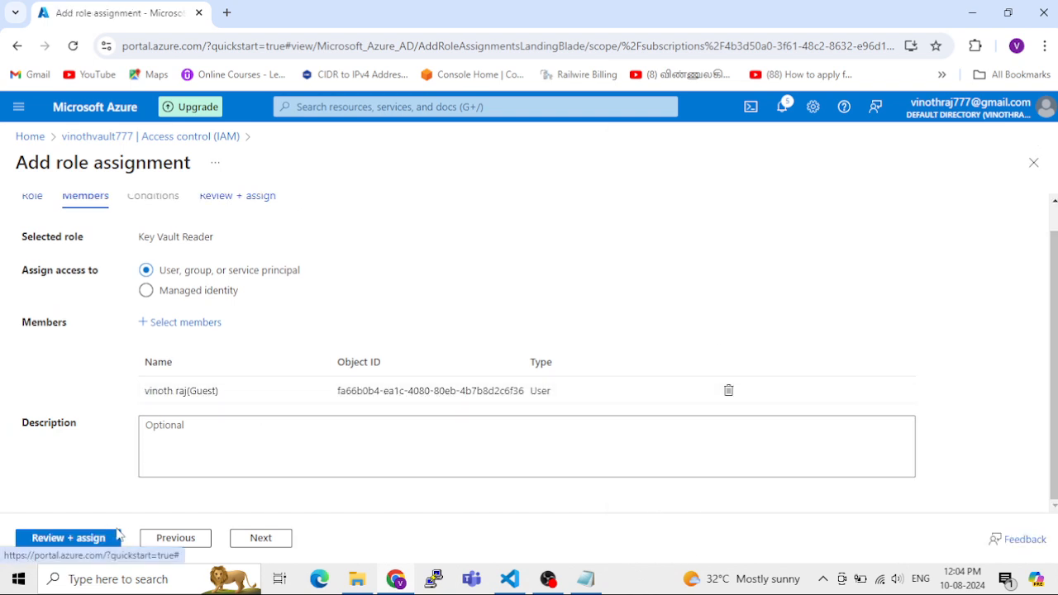
left_click(88, 539)
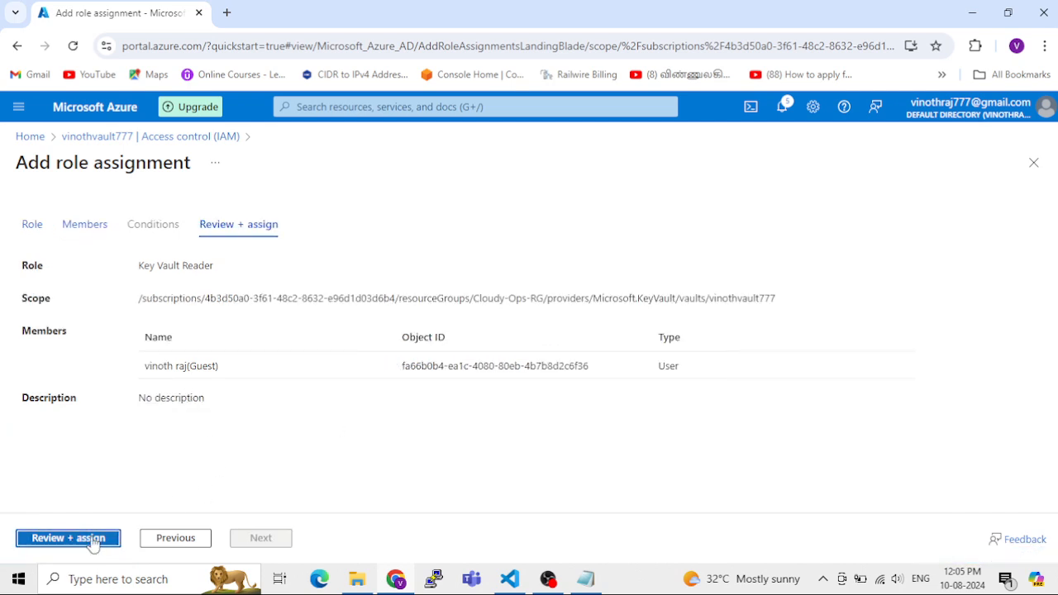
left_click(92, 542)
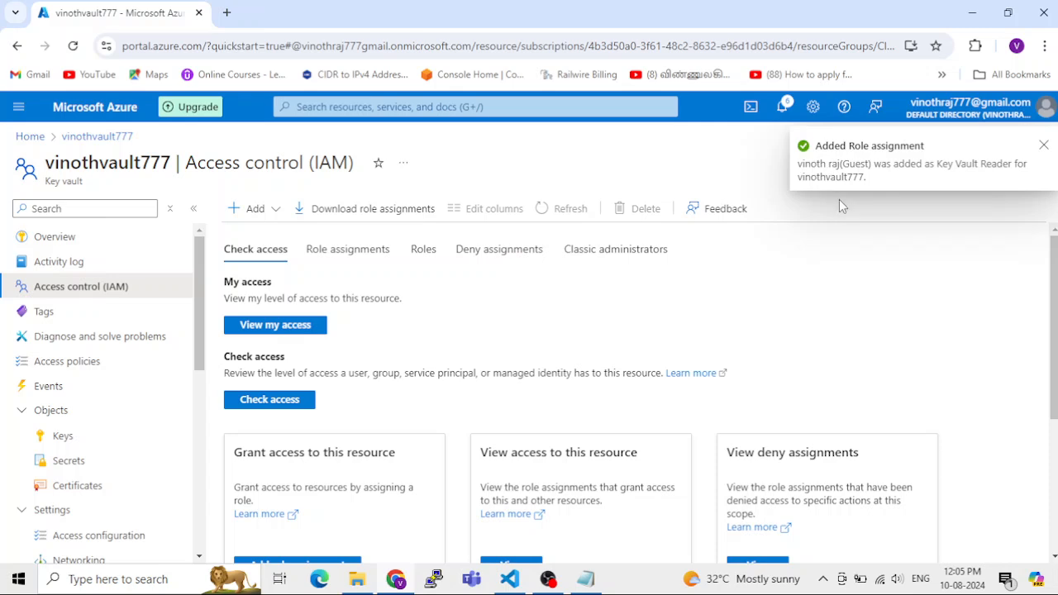
Check the remaining checklist items in Notepad, and start creating a disk encryption set from the Azure portal by searching for disk.
left_click(587, 579)
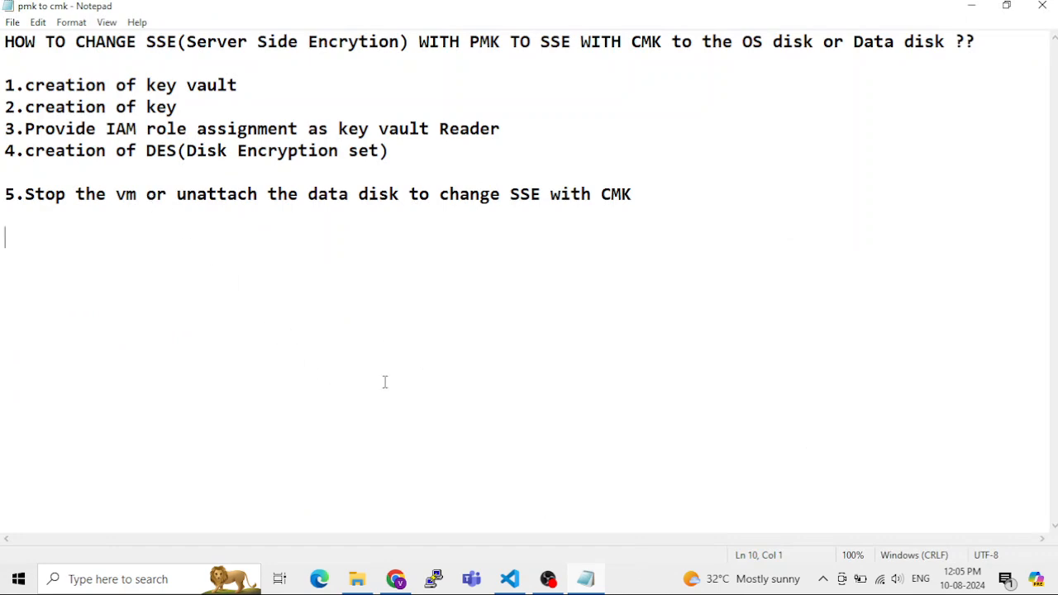
left_click(971, 6)
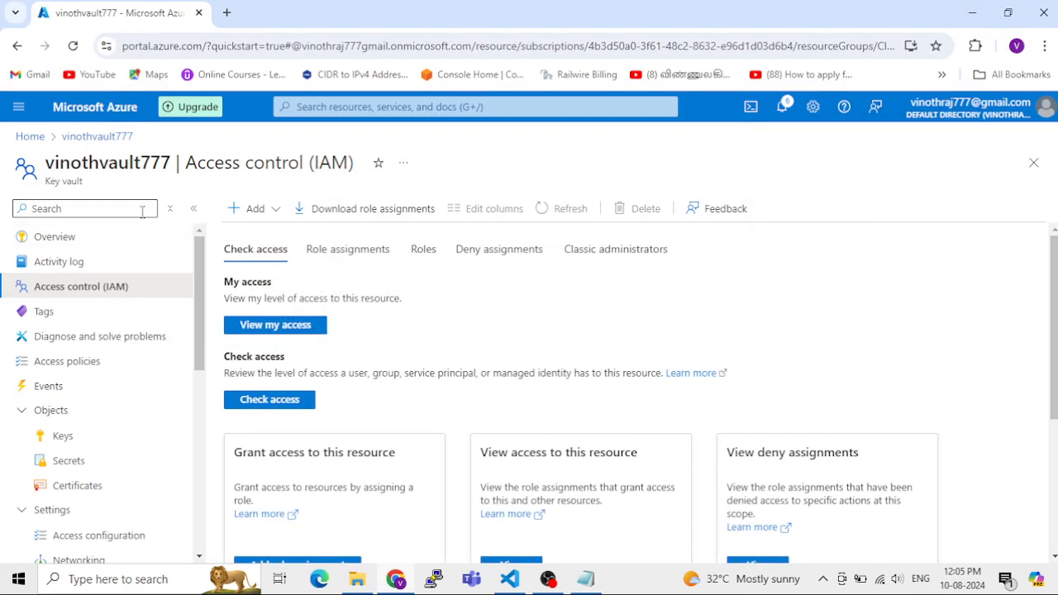
left_click(336, 111)
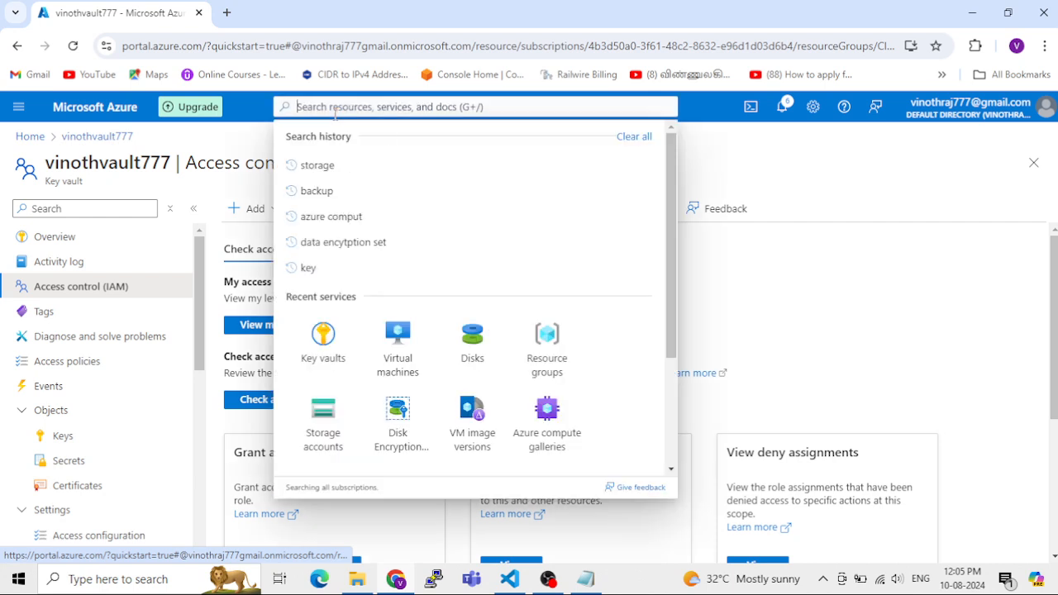
left_click(30, 136)
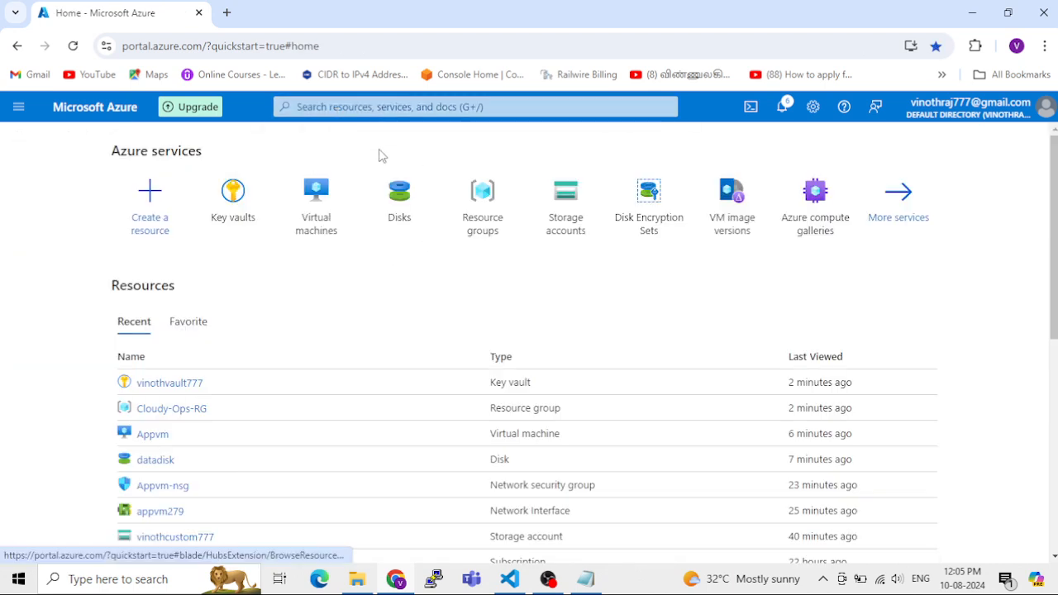
left_click(375, 106)
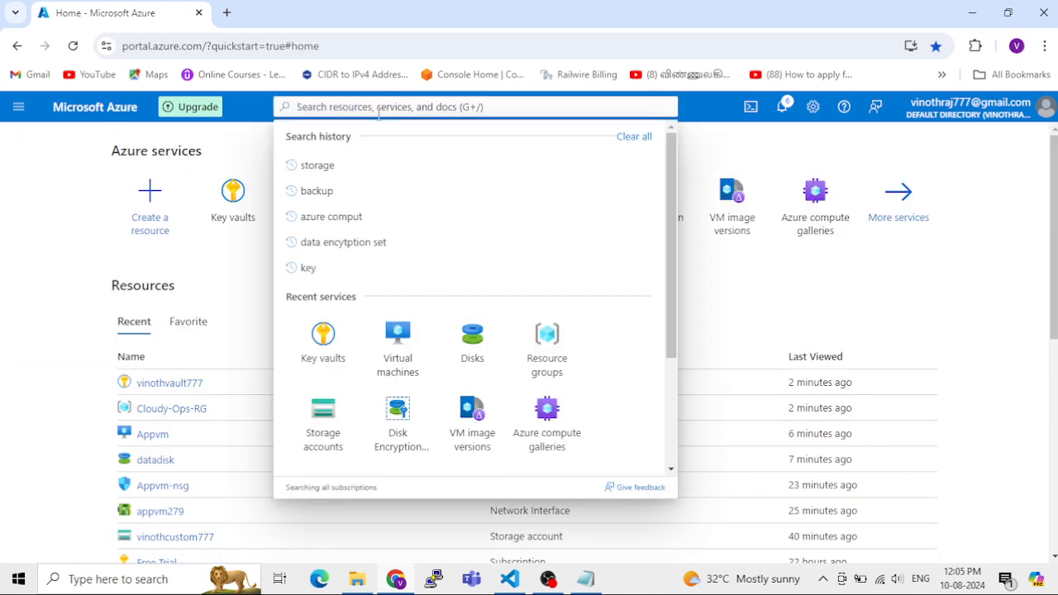
type("disk")
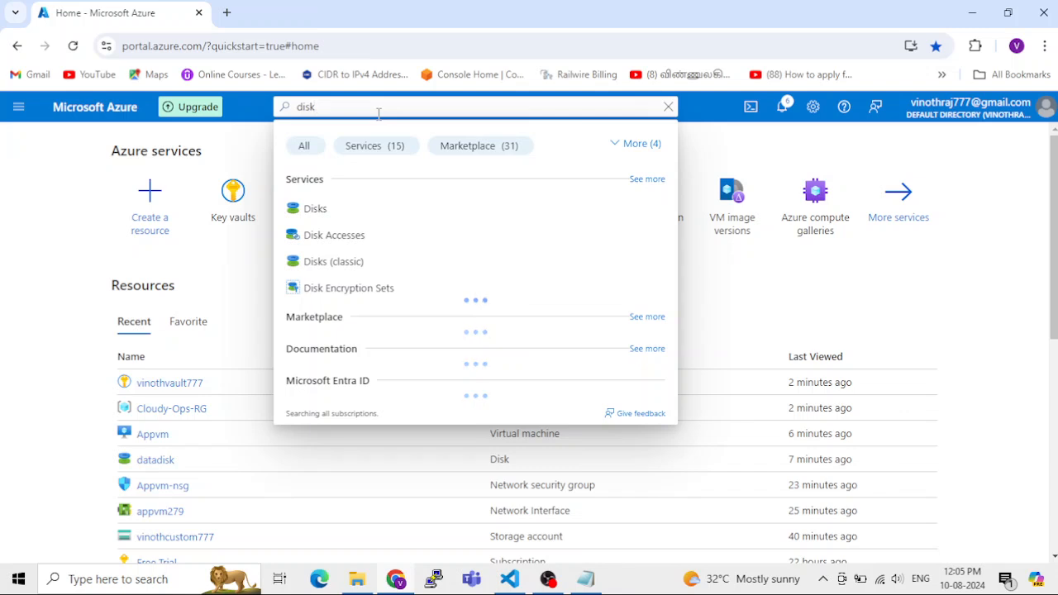
left_click(378, 294)
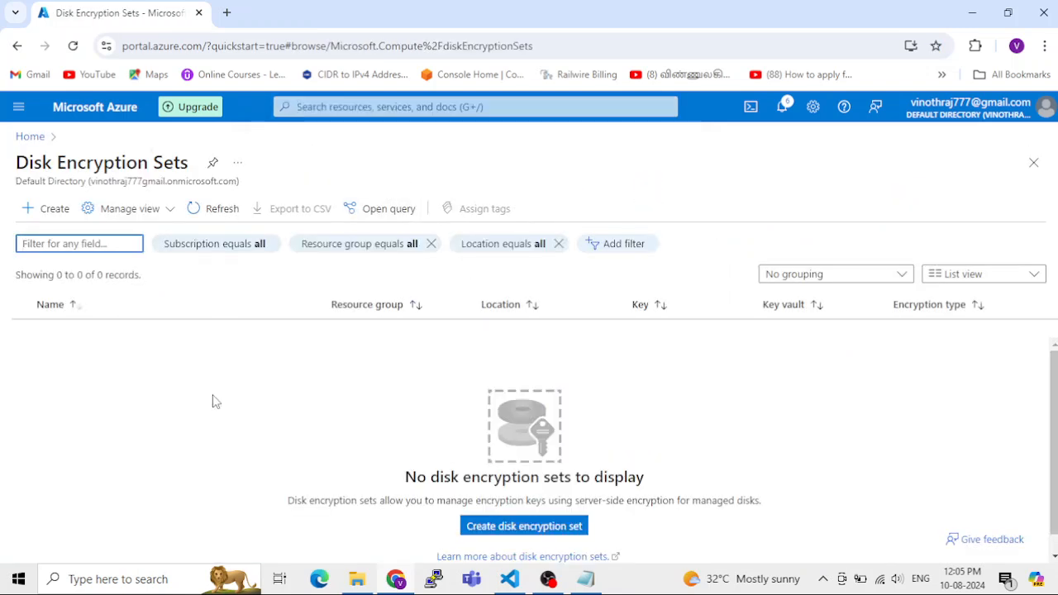
left_click(45, 220)
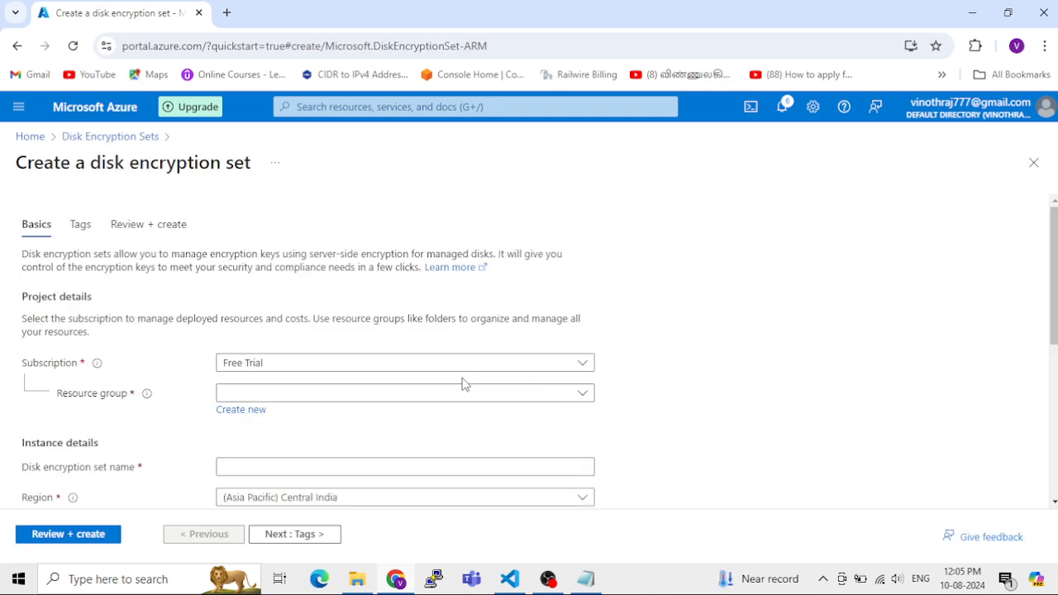
Set the resource group to Cloudy-Ops-RG and name the set with the first four letters of the owner's first name followed by -DES-cmk.
left_click(298, 393)
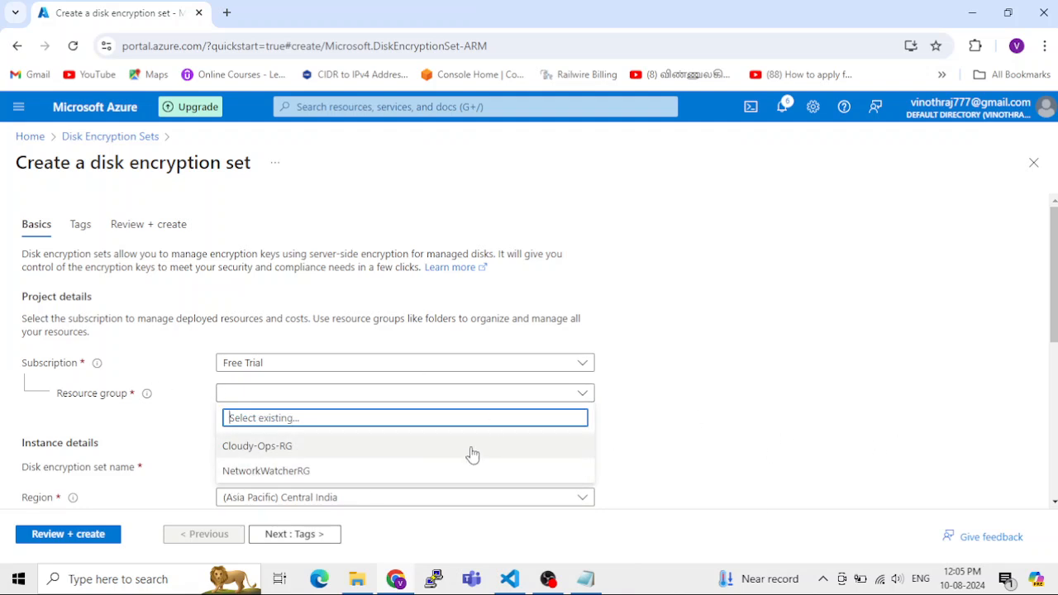
left_click(240, 451)
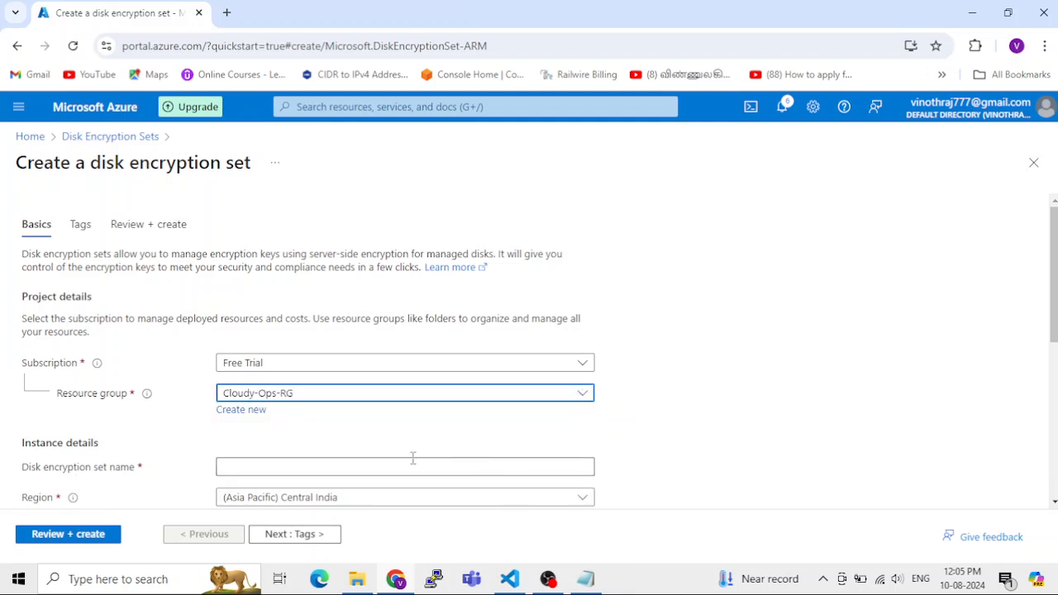
left_click(258, 467)
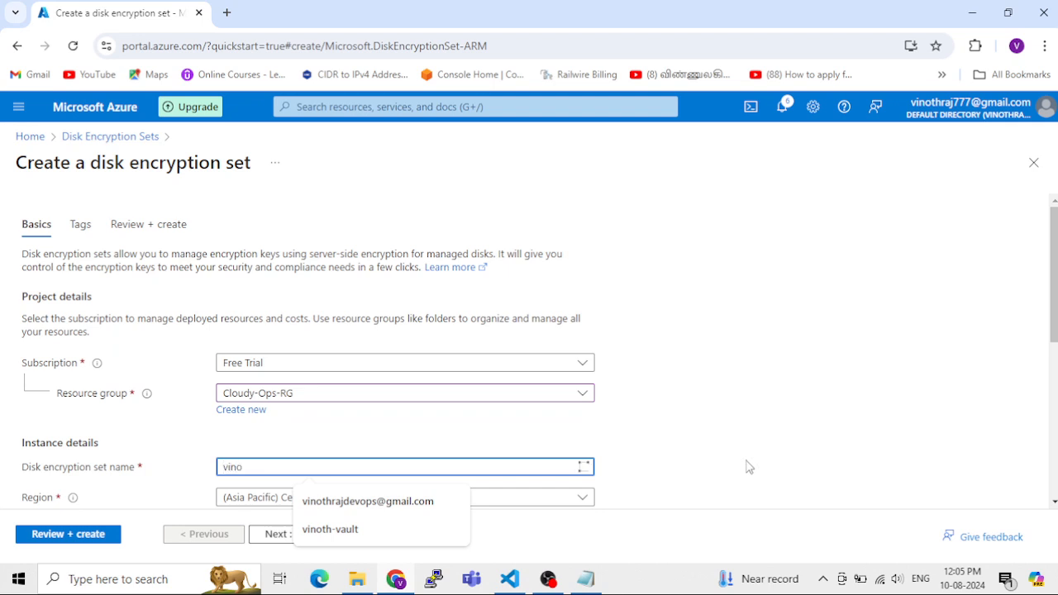
type("vino-DES-")
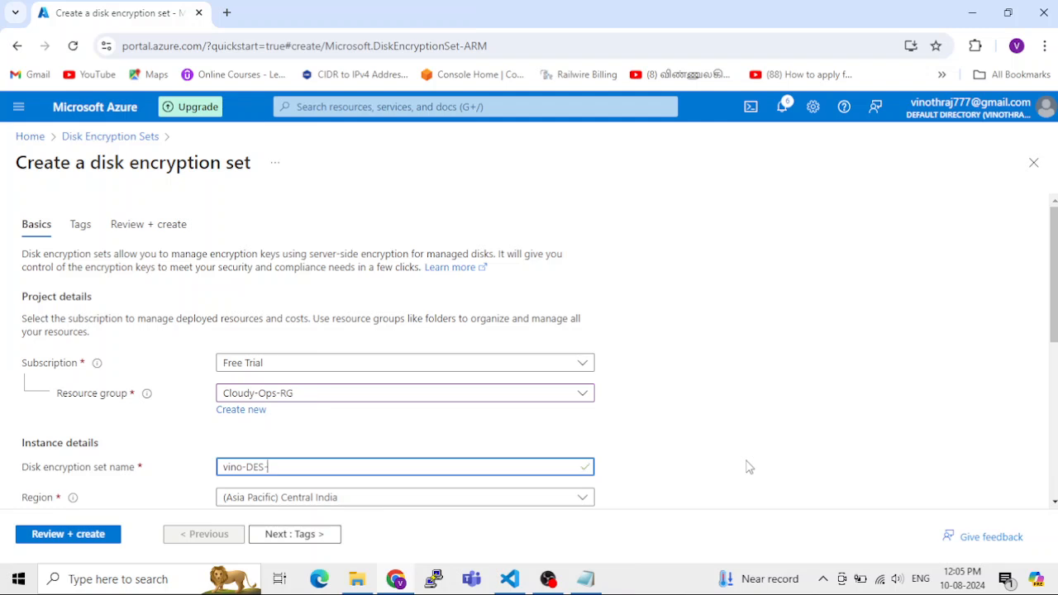
type("cmk")
Select the newly created key vault in Cloudy-Ops-RG as the disk encryption set's key vault.
scroll(599, 487, "down", 1)
scroll(475, 440, "down", 1)
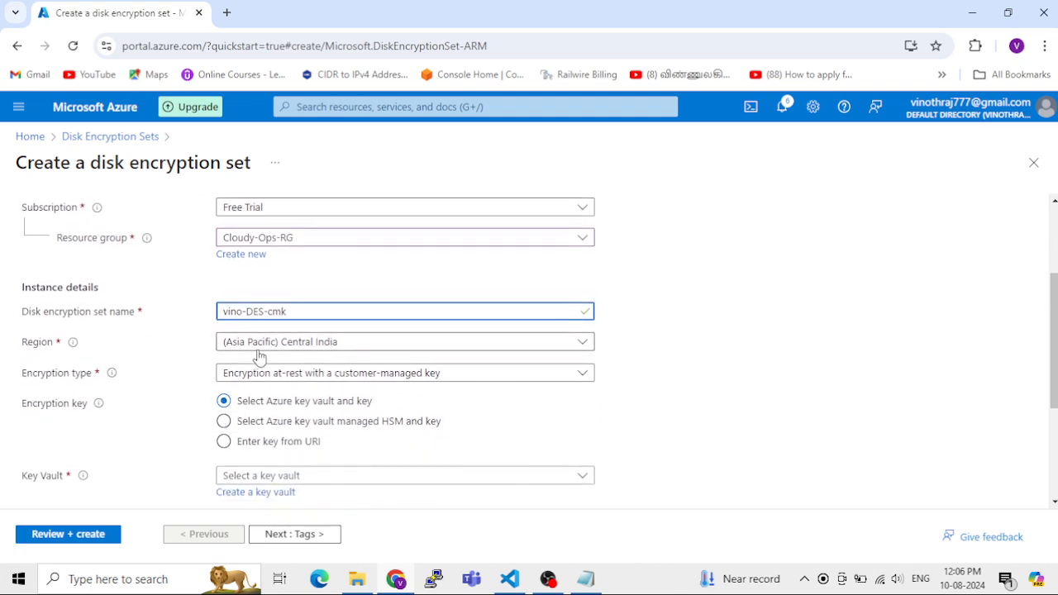
scroll(309, 350, "down", 1)
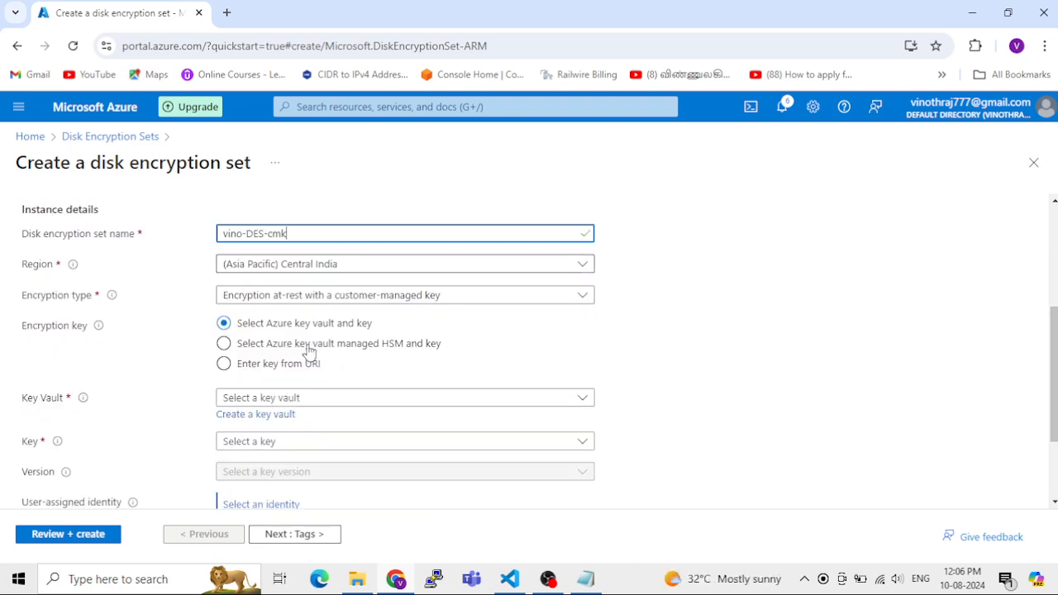
left_click(256, 401)
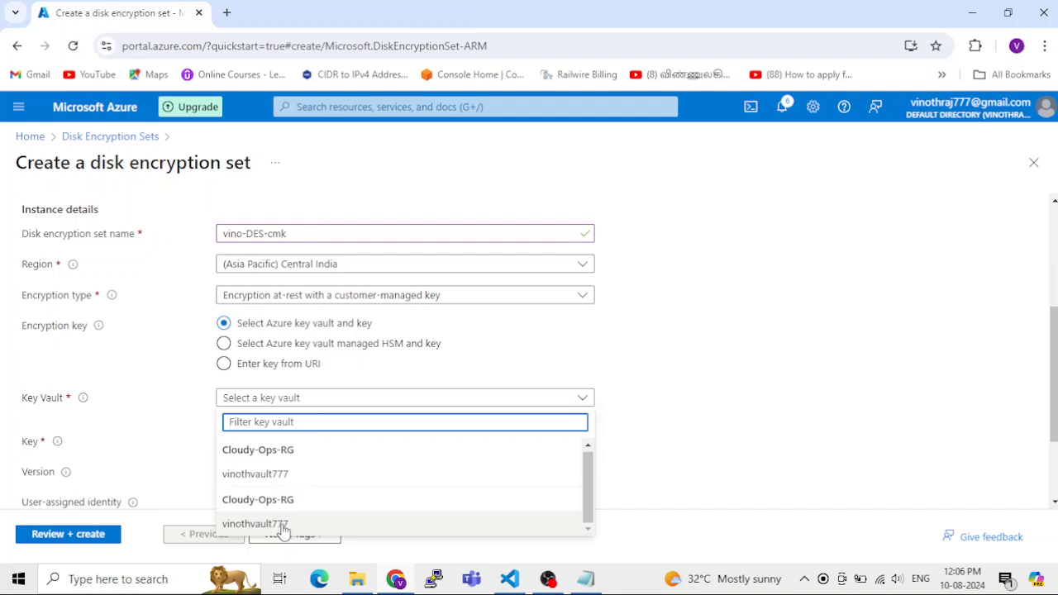
left_click(283, 525)
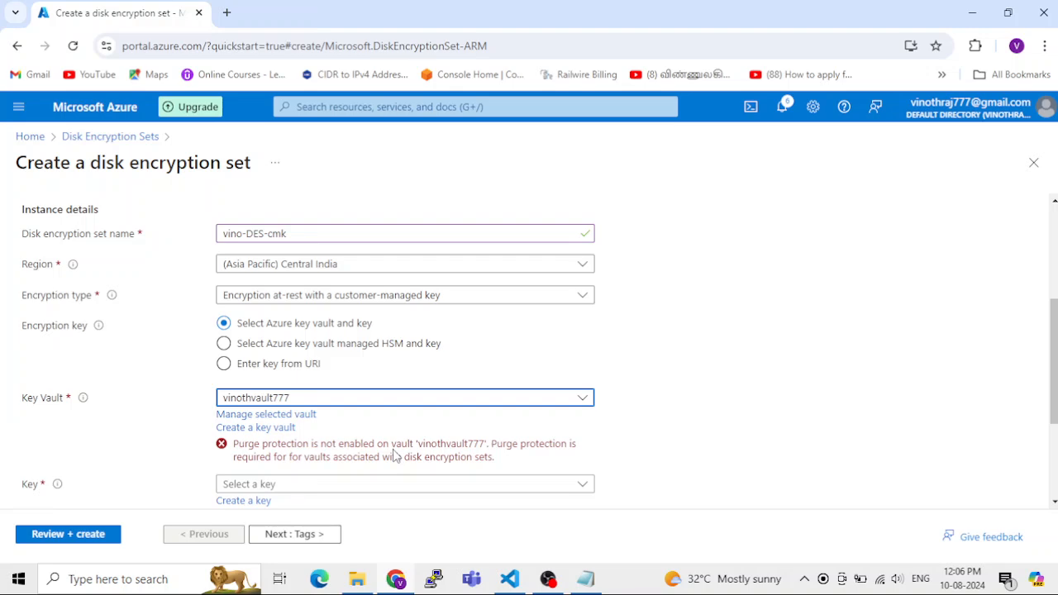
Duplicate the portal page in a second browser tab and open the overview of the key vault in Cloudy-Ops-RG there.
scroll(394, 456, "down", 1)
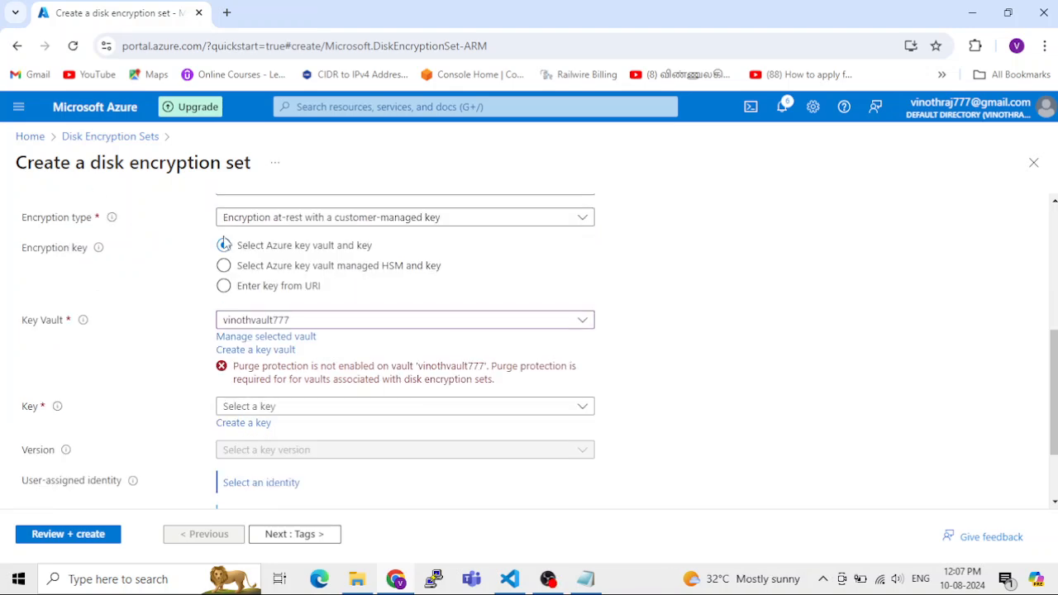
right_click(114, 18)
left_click(172, 150)
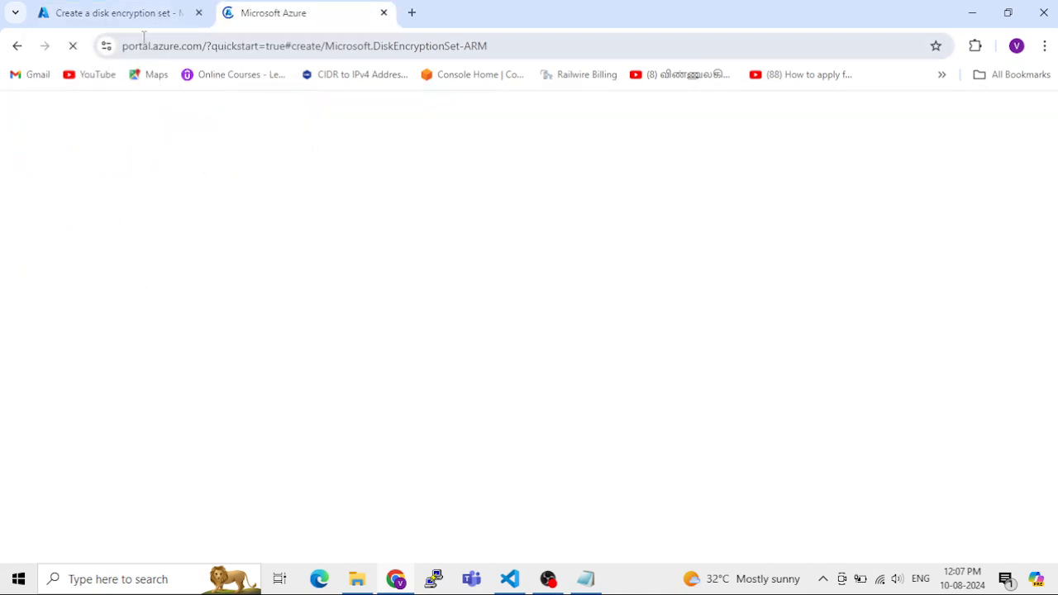
left_click(124, 13)
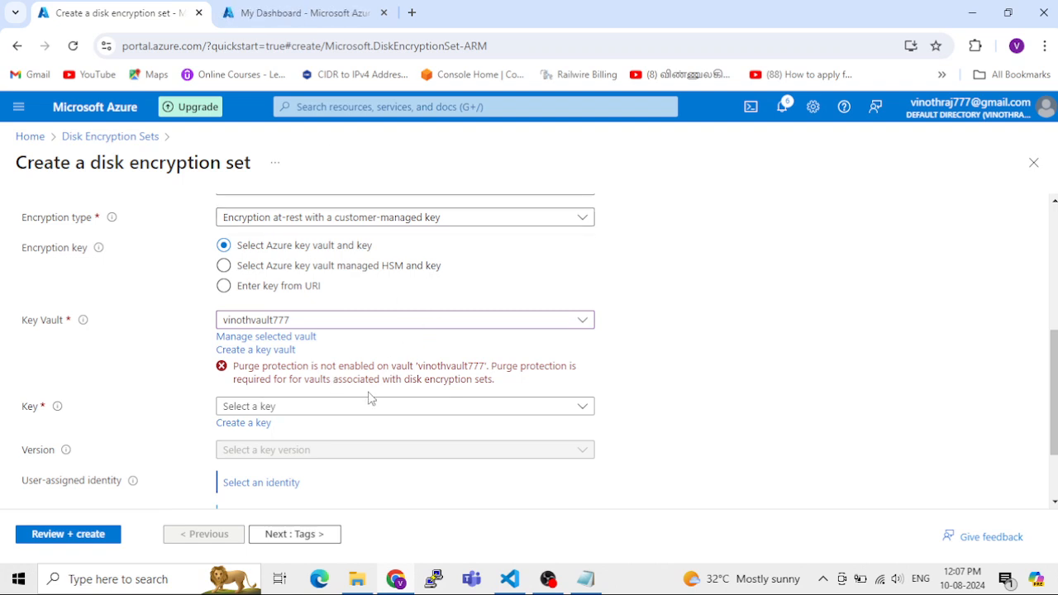
left_click(368, 18)
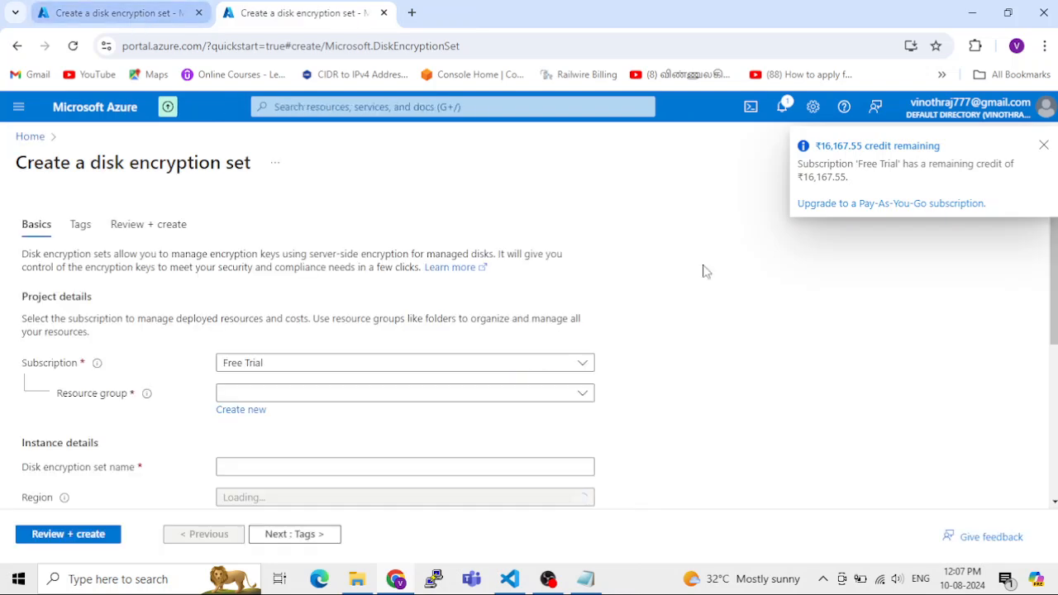
left_click(30, 139)
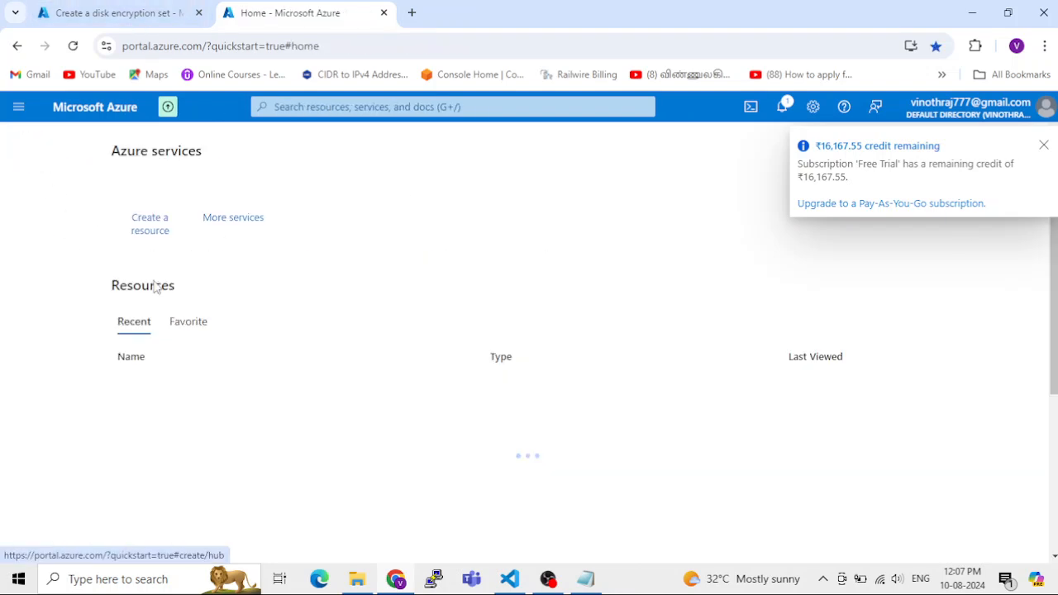
left_click(314, 217)
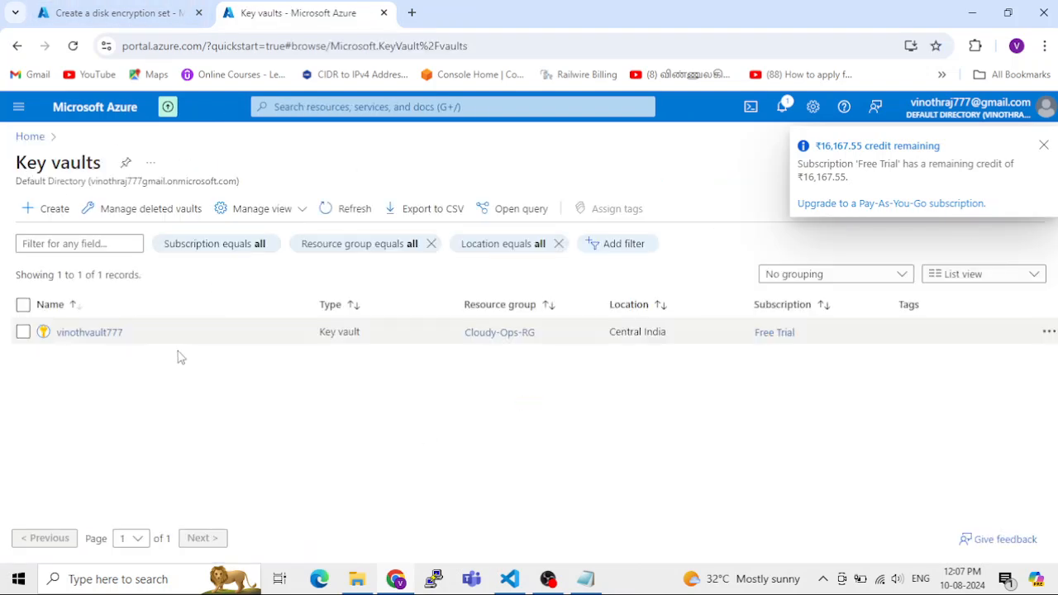
left_click(89, 333)
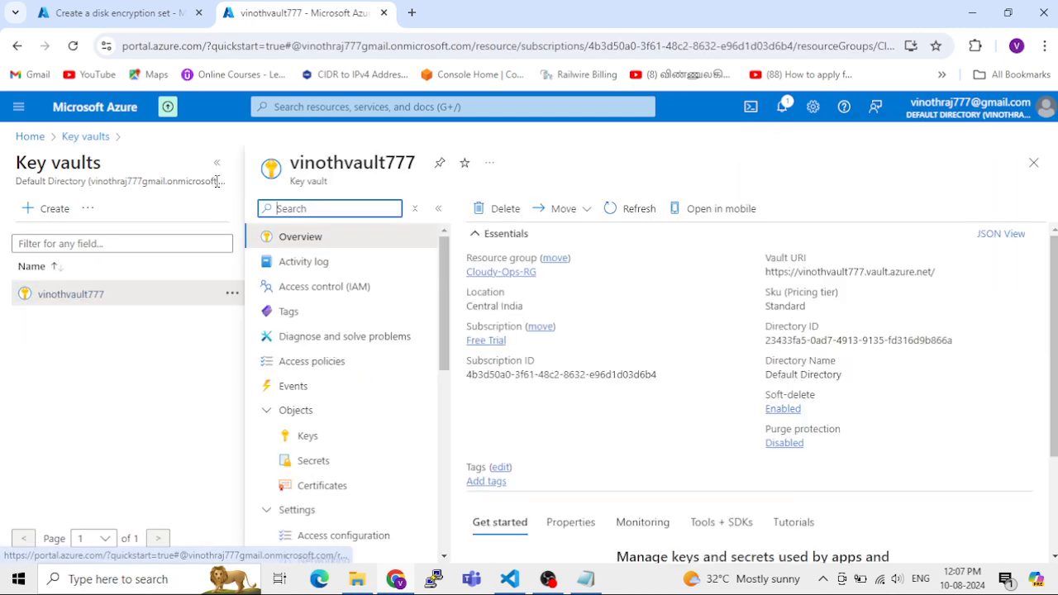
left_click(217, 162)
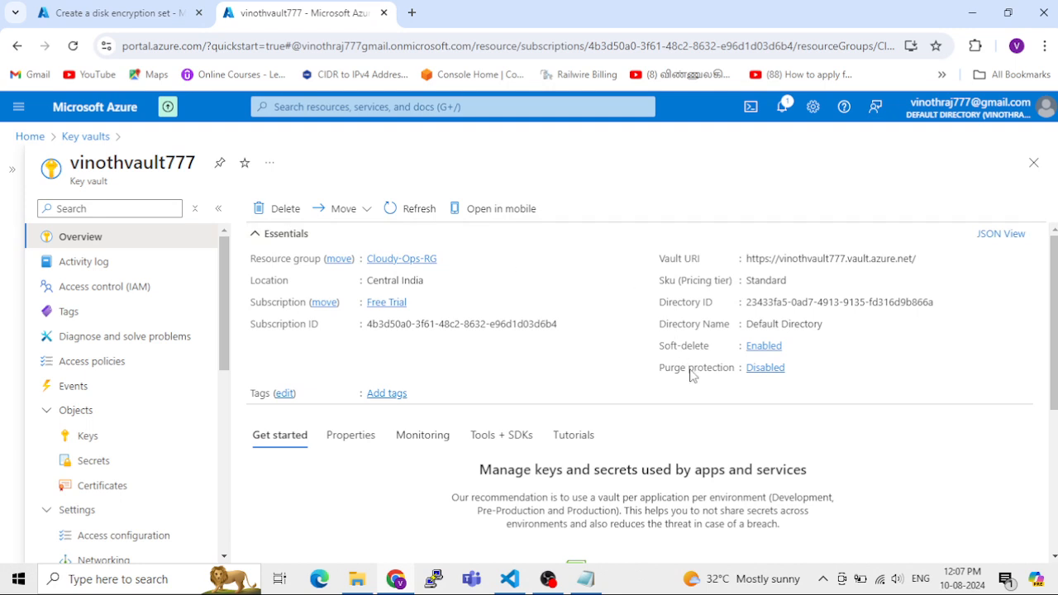
Enable purge protection in the key vault's properties and save the change.
left_click(764, 370)
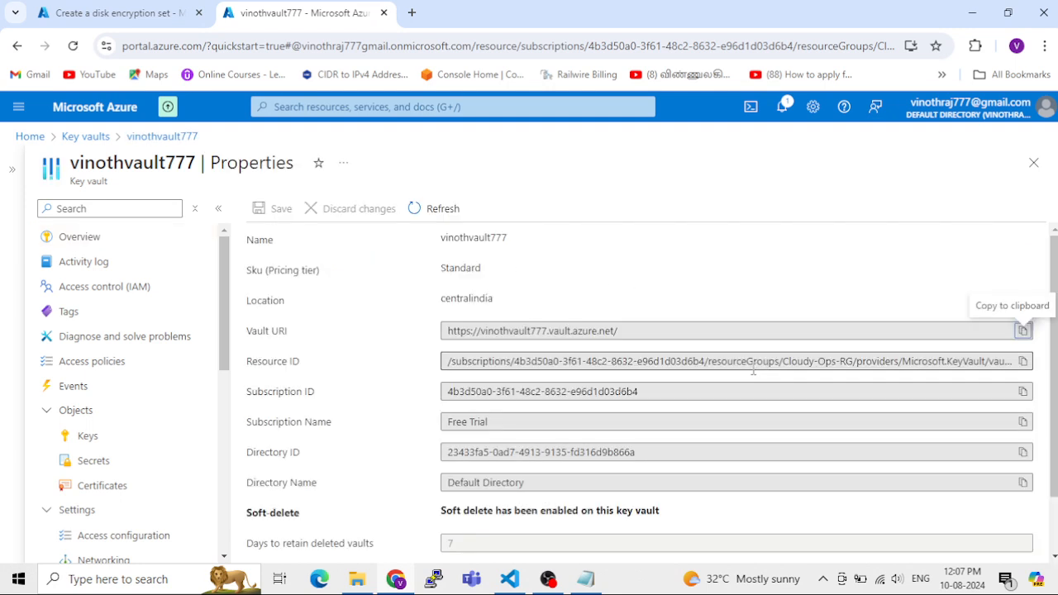
scroll(760, 380, "down", 1)
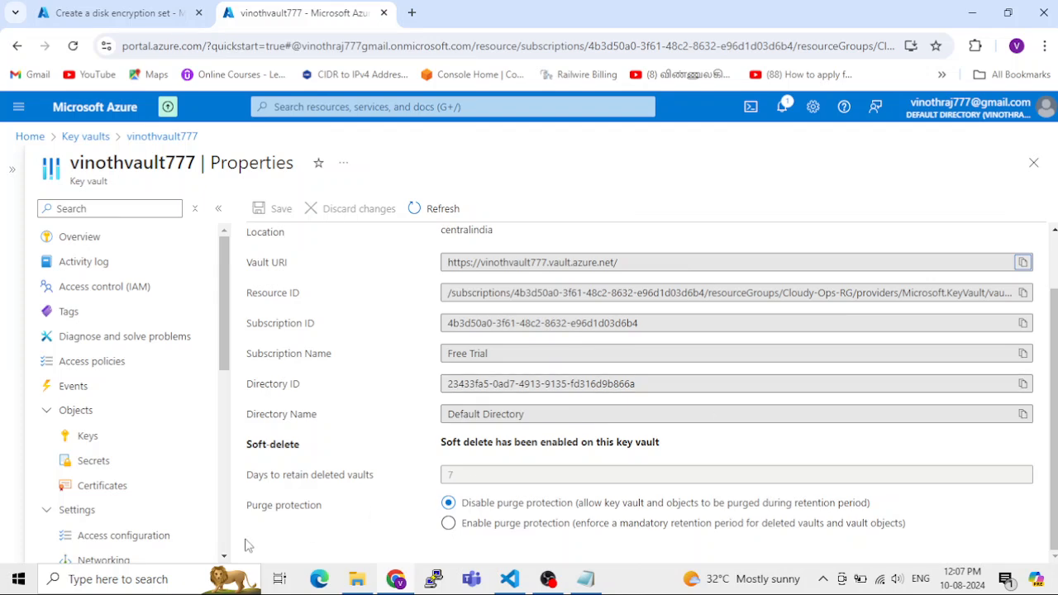
left_click(448, 523)
scroll(579, 548, "down", 1)
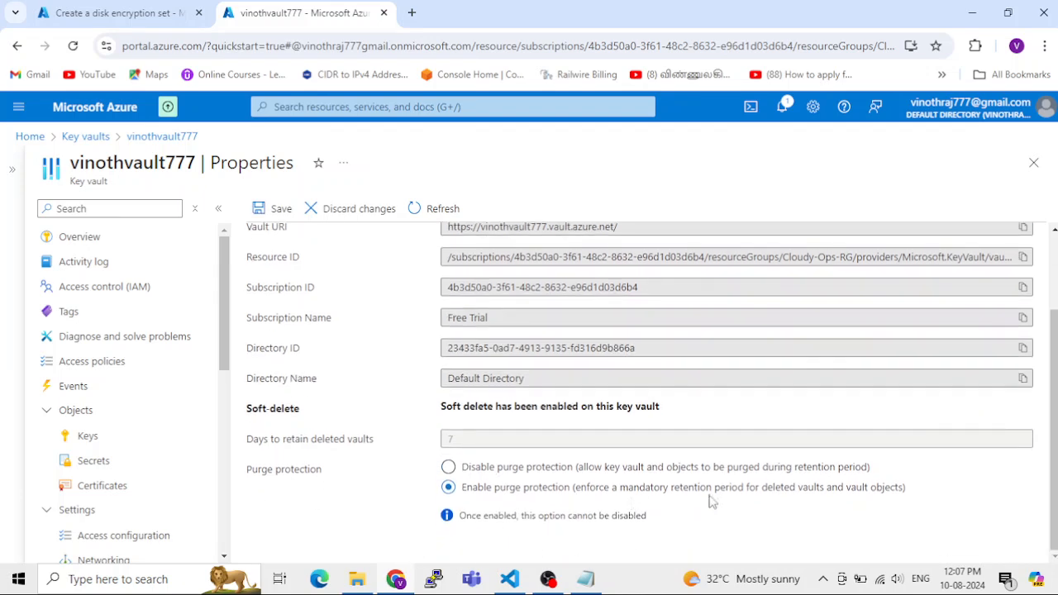
left_click(272, 210)
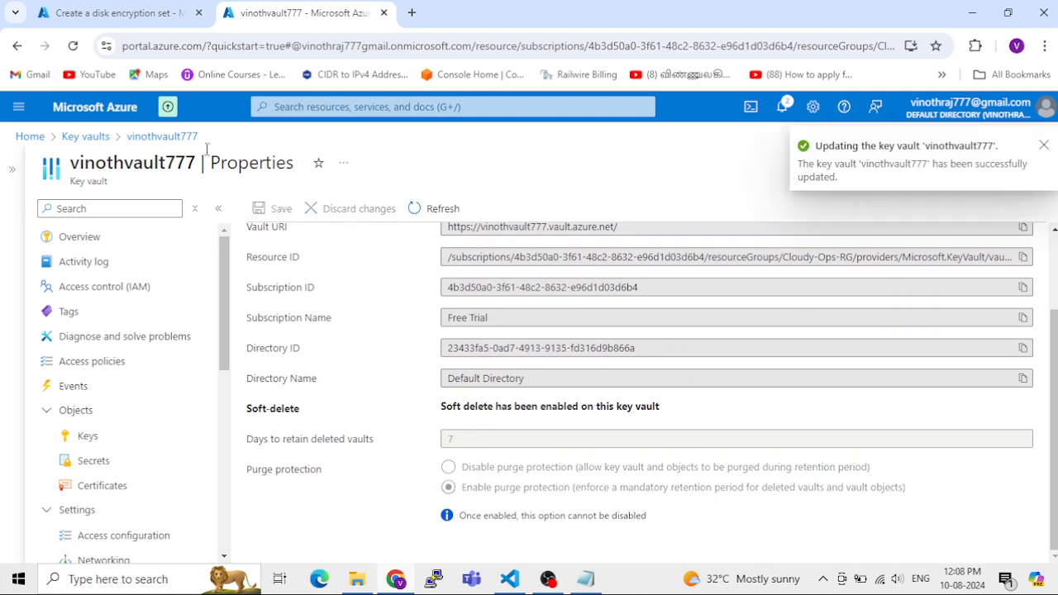
Return to the disk encryption set form and select the vault's key with its current version.
left_click(162, 14)
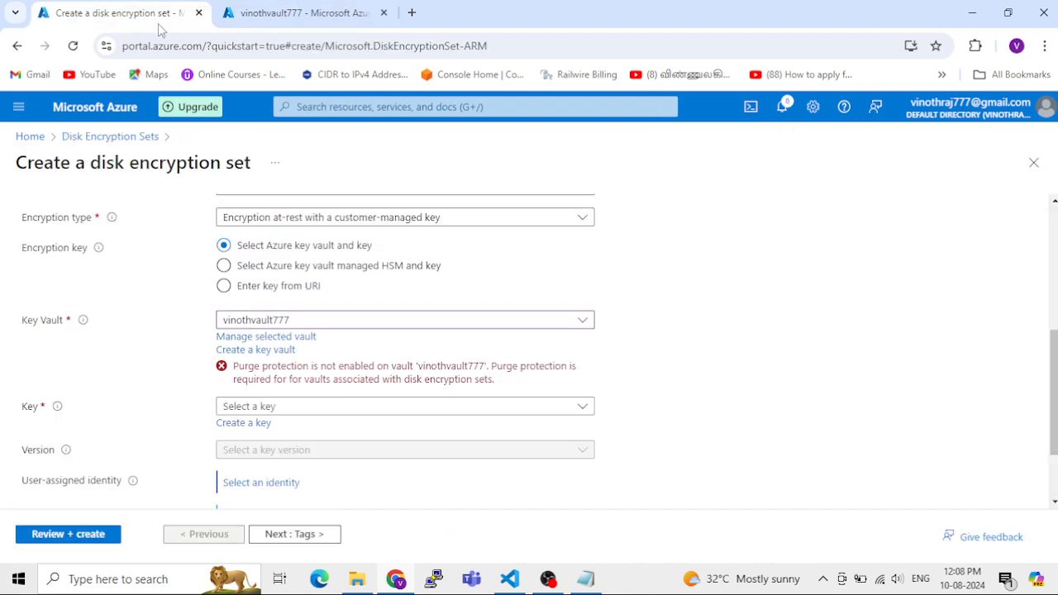
left_click(235, 406)
left_click(241, 459)
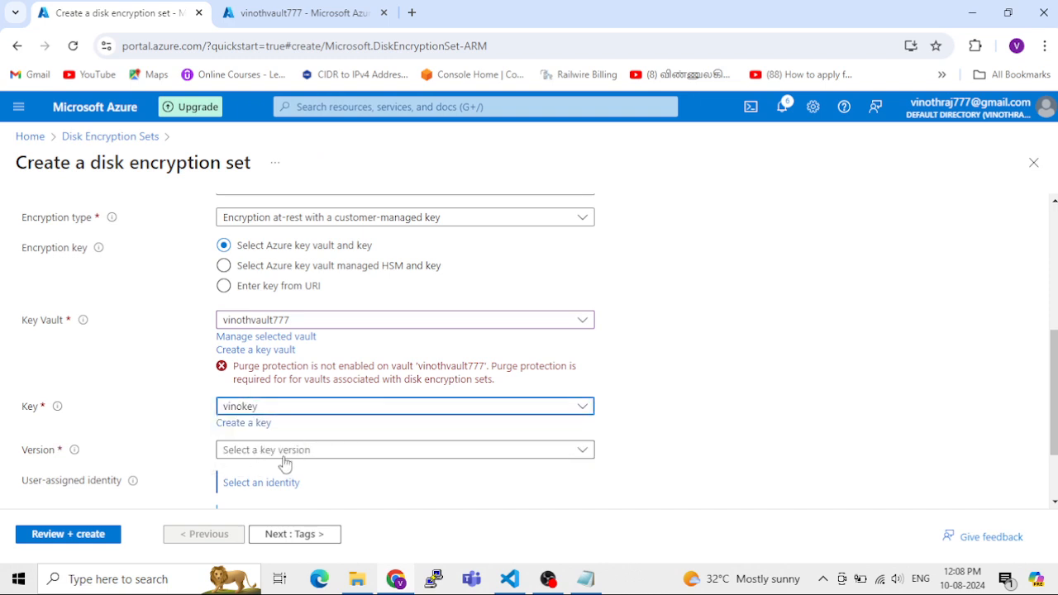
left_click(285, 450)
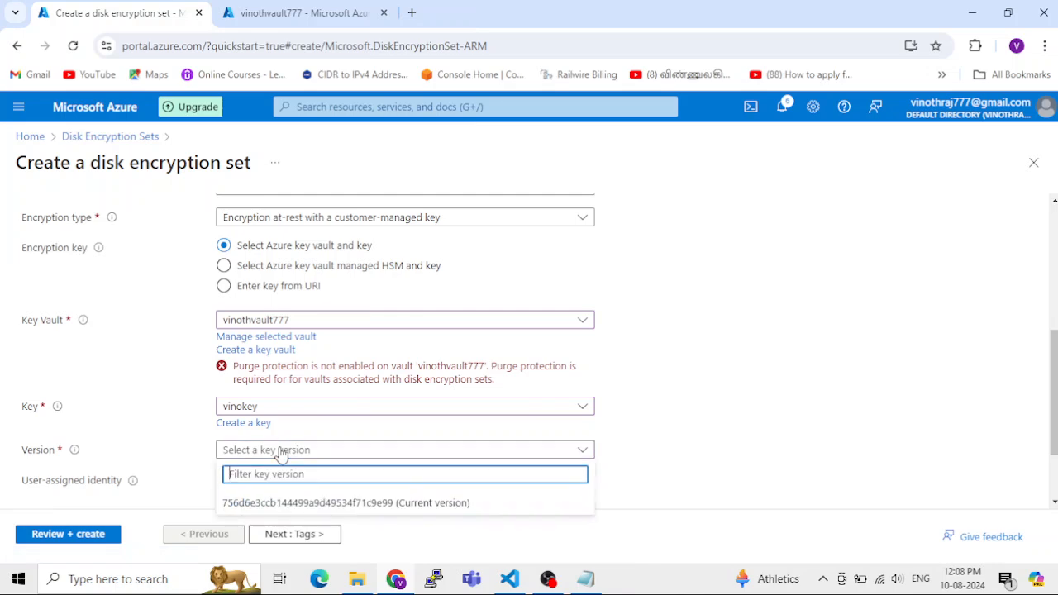
left_click(281, 511)
Recheck the disk encryption set's basic settings and reselect the vault's key, keeping its current version.
scroll(281, 366, "up", 3)
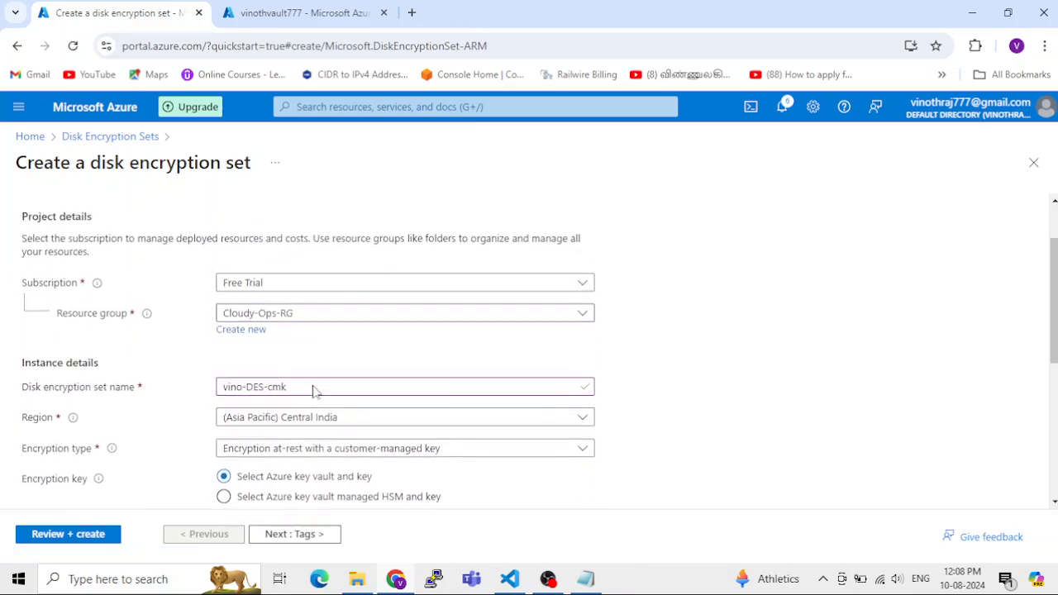
scroll(316, 395, "down", 4)
scroll(322, 405, "down", 1)
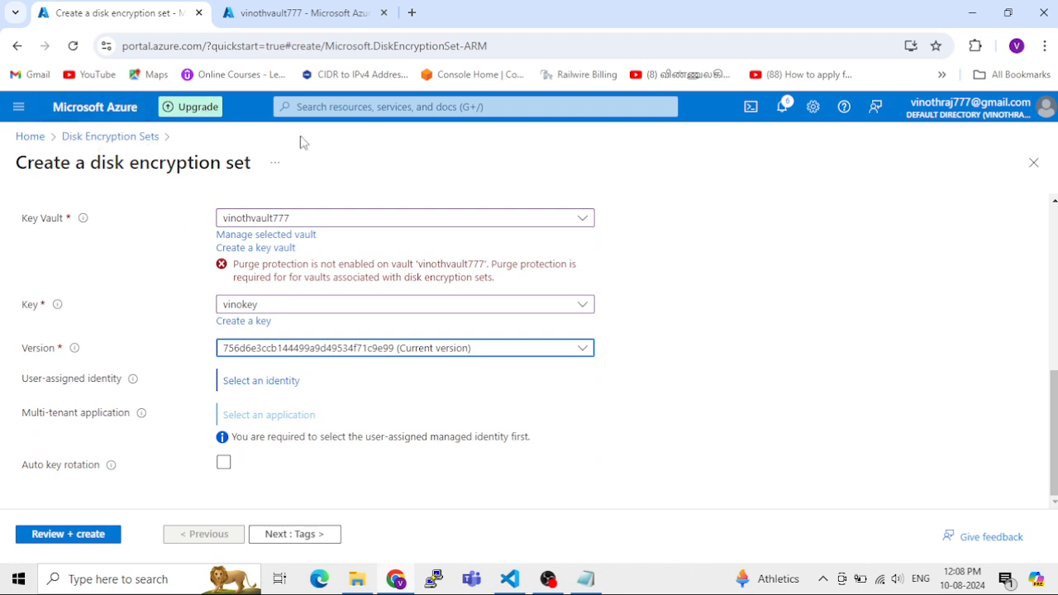
scroll(283, 303, "up", 5)
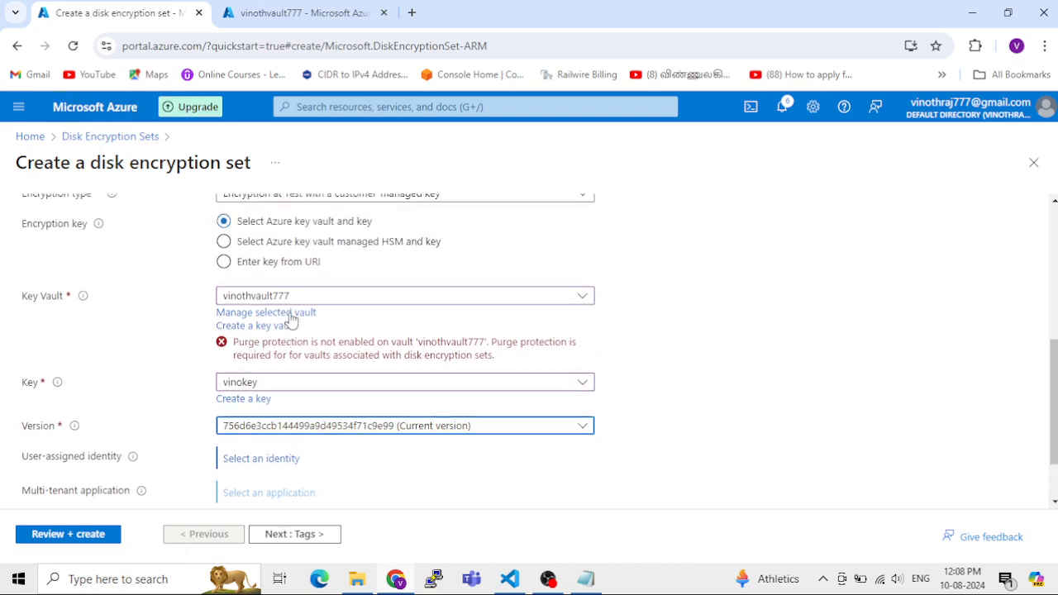
scroll(290, 318, "up", 2)
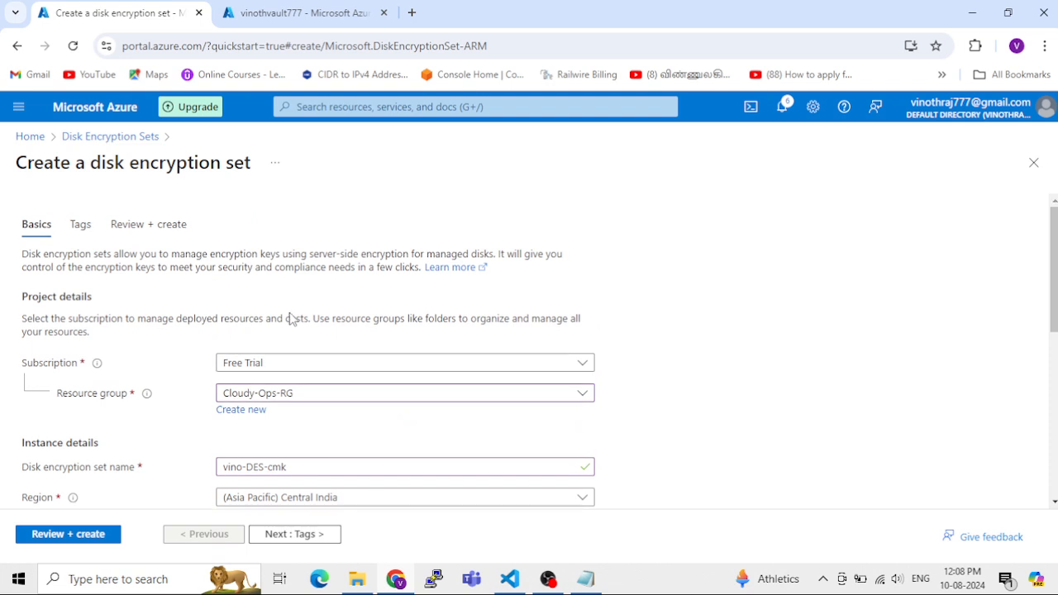
scroll(295, 314, "down", 5)
left_click(272, 304)
left_click(274, 357)
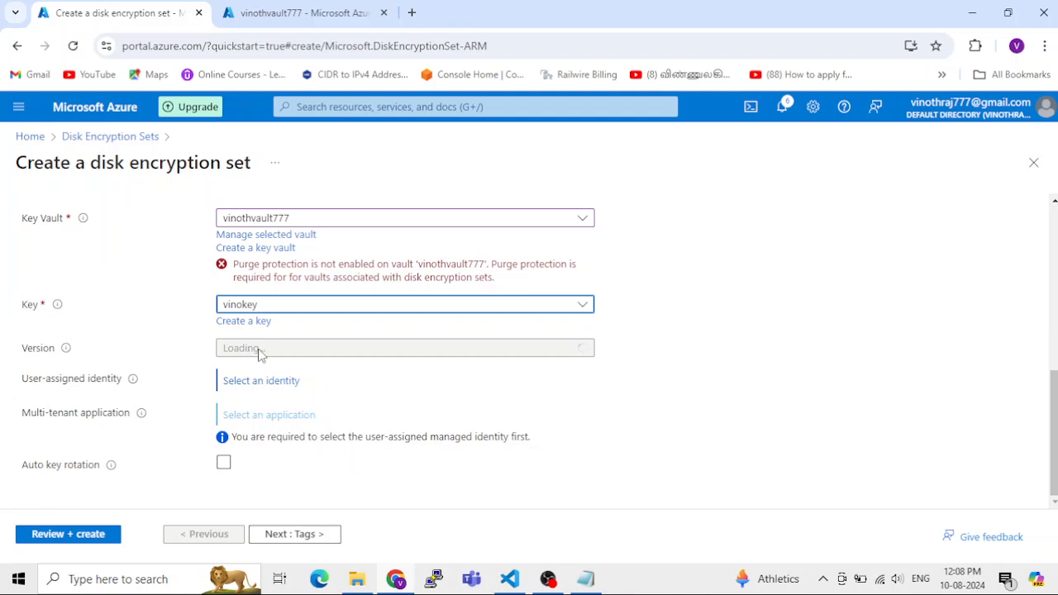
left_click(315, 354)
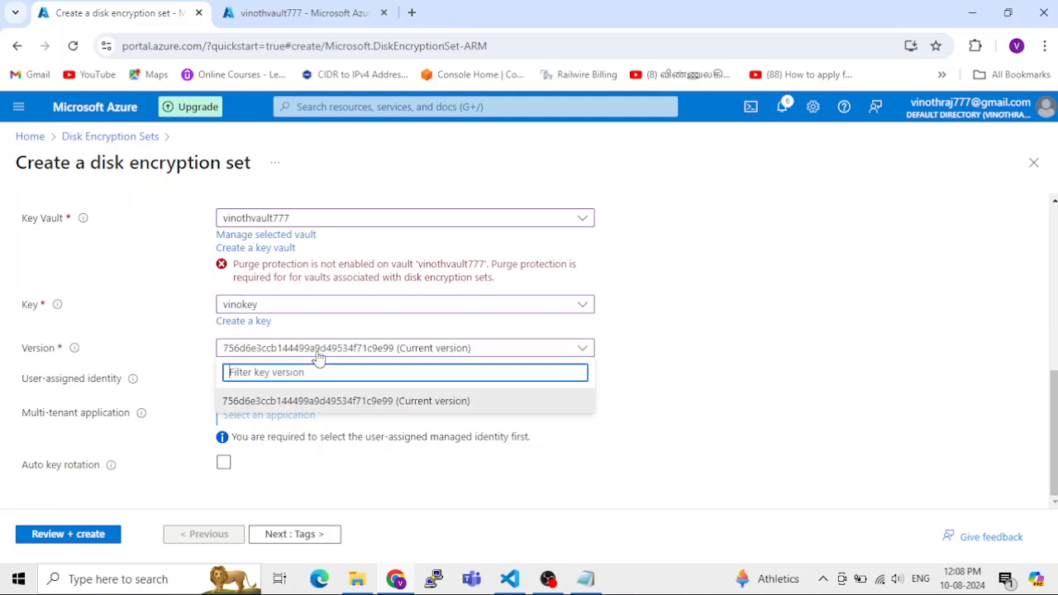
left_click(909, 357)
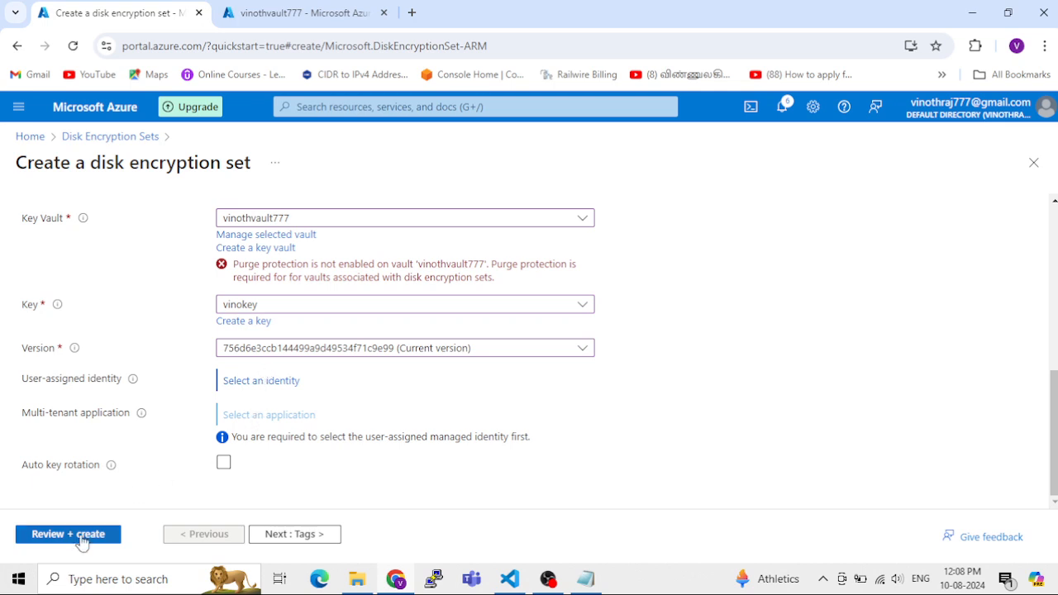
Continue past the tags without adding any, review the disk encryption set's settings and create it.
left_click(312, 538)
left_click(314, 536)
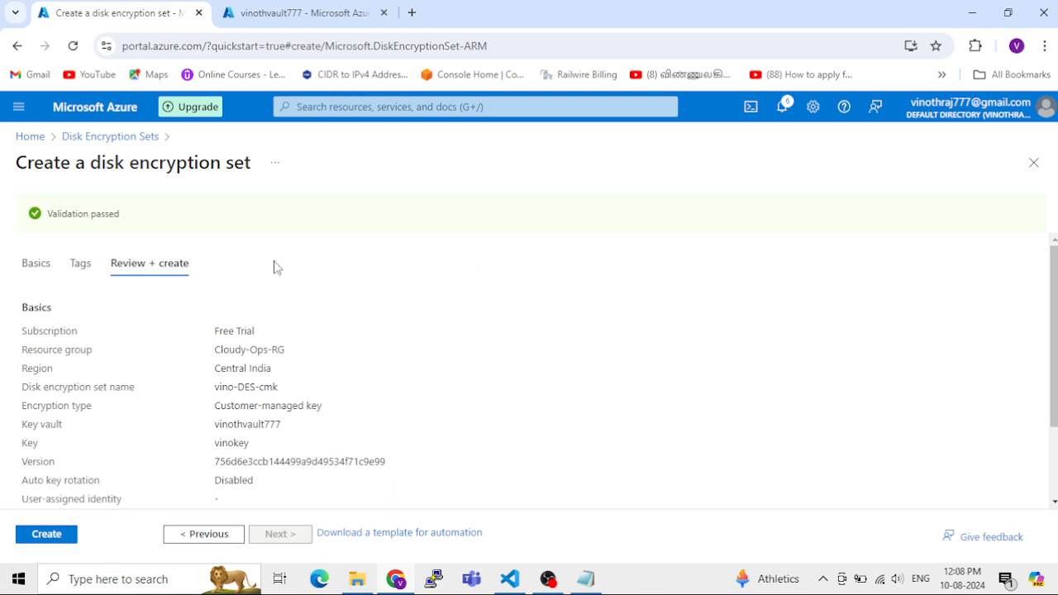
left_click(61, 542)
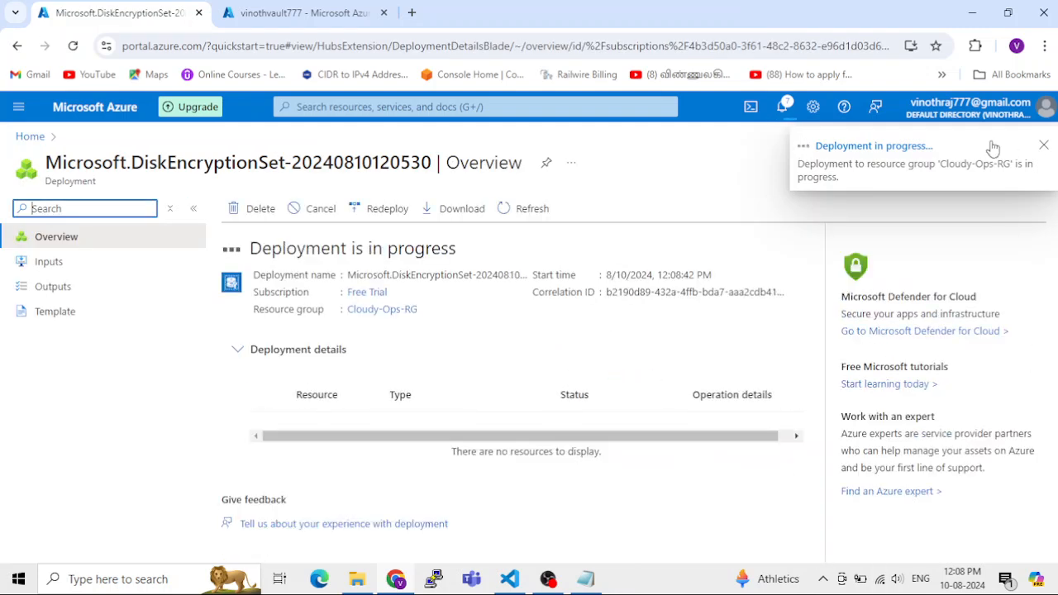
Open the deployed disk encryption set and grant it permissions to the key vault.
left_click(277, 15)
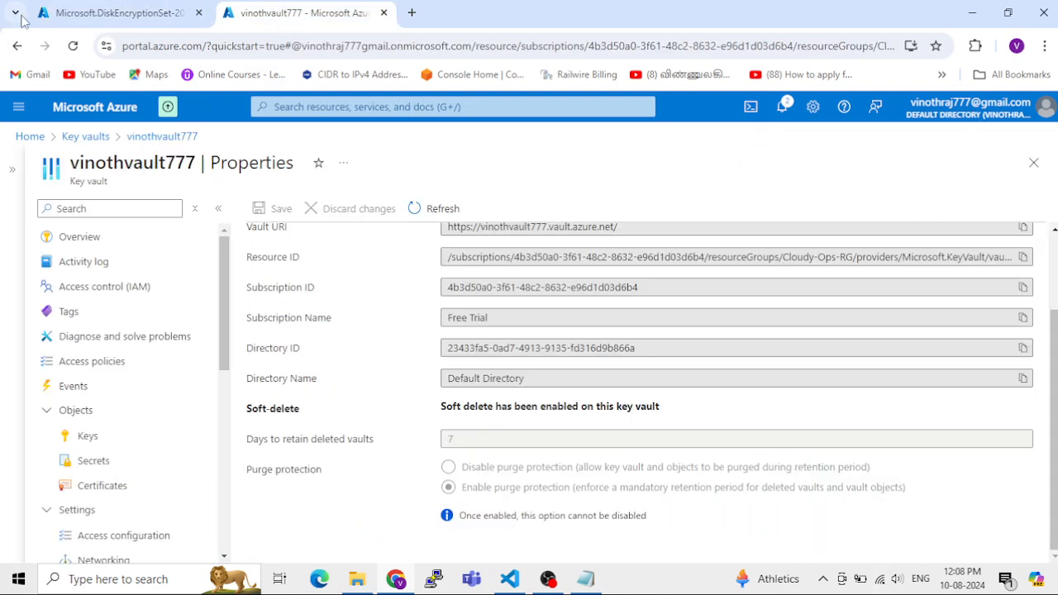
key("ctrl+shift+Tab")
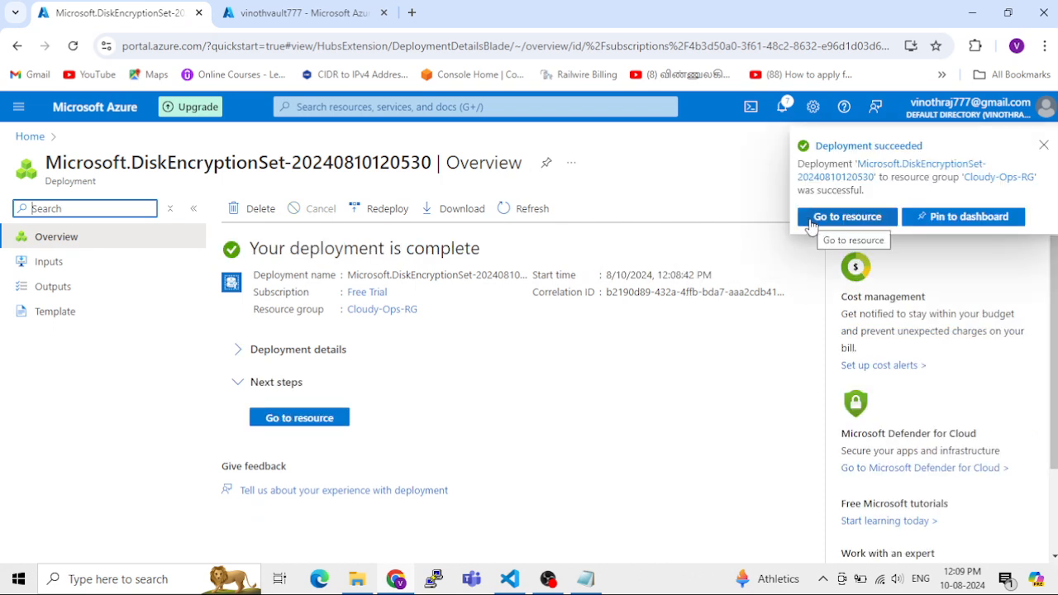
left_click(811, 223)
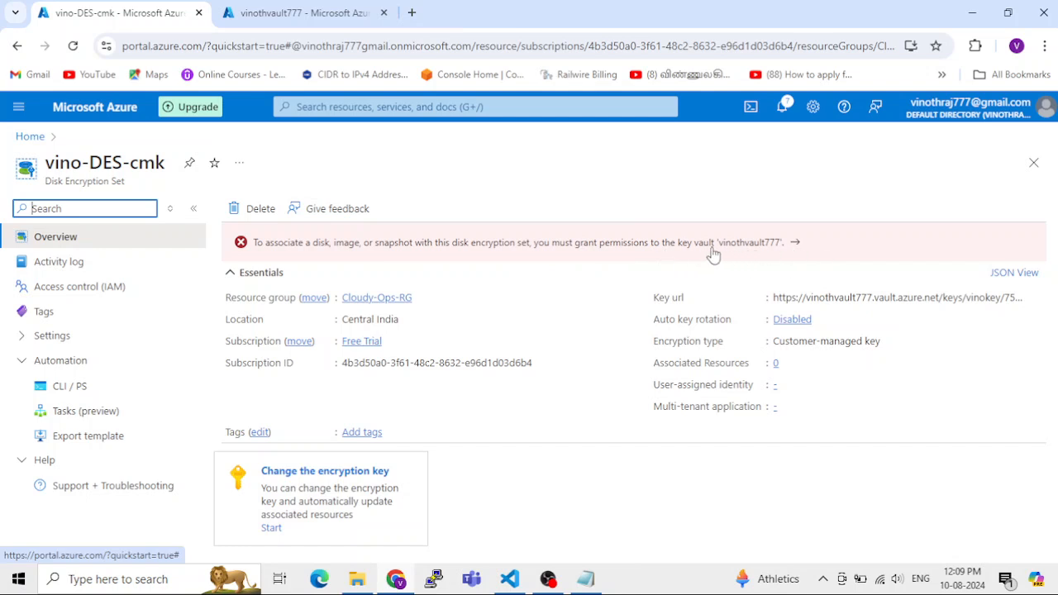
left_click(750, 248)
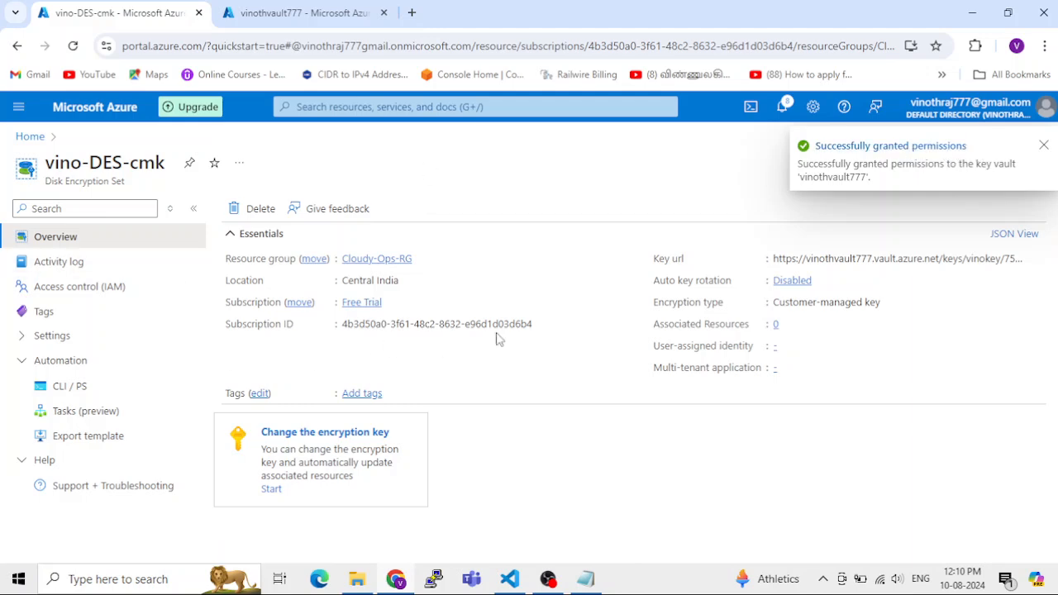
Check item 5 of the Notepad checklist on stopping the VM or detaching the data disk, and return to the Azure portal.
left_click(589, 580)
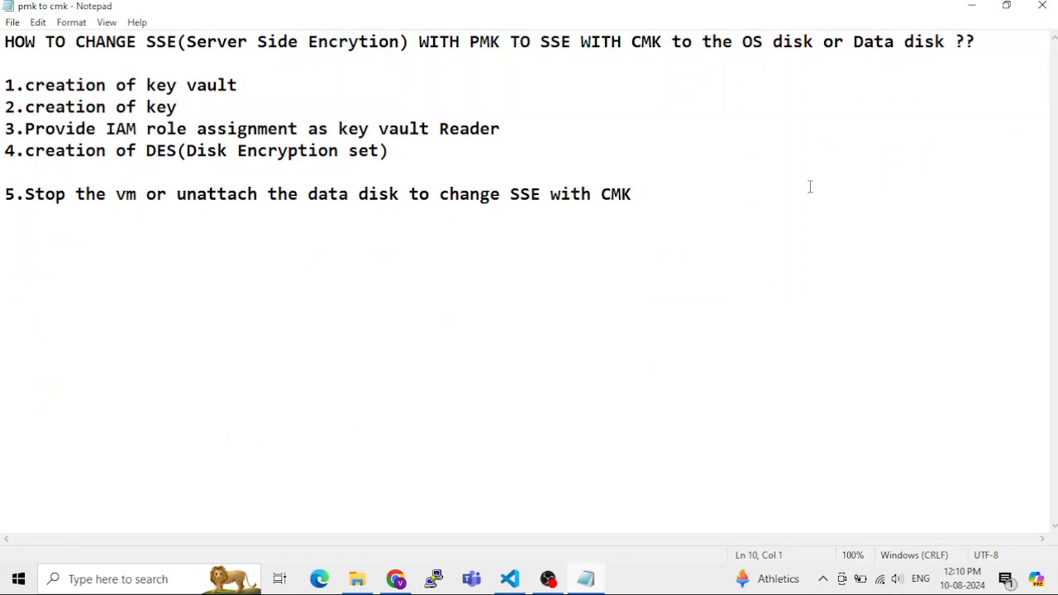
left_click_drag(655, 198, 324, 206)
left_click(468, 314)
left_click(968, 6)
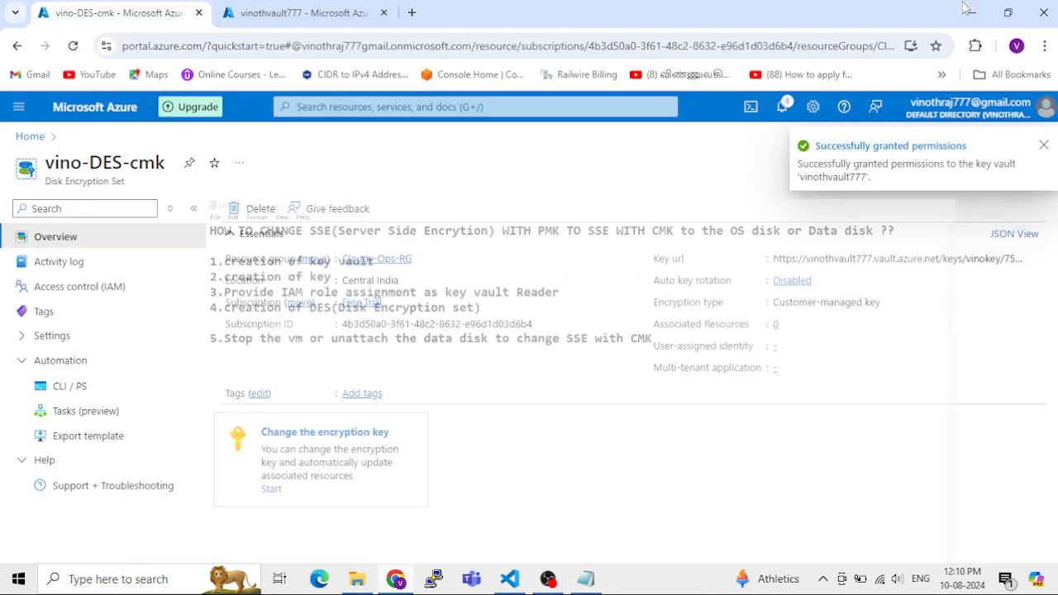
Open datadisk from the portal's list of disks and examine the encryption type in its properties.
left_click(30, 137)
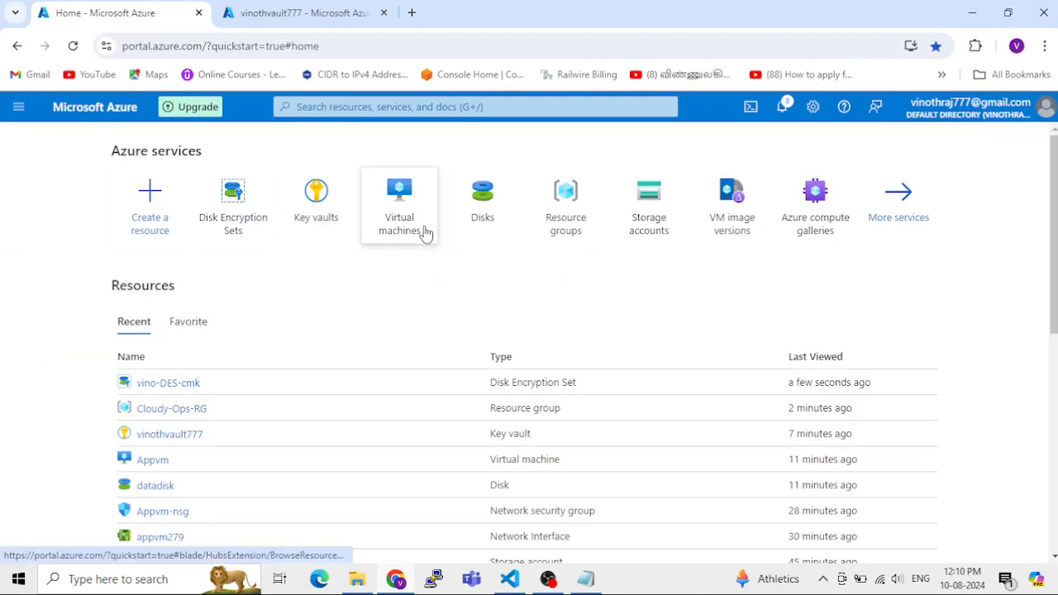
left_click(486, 217)
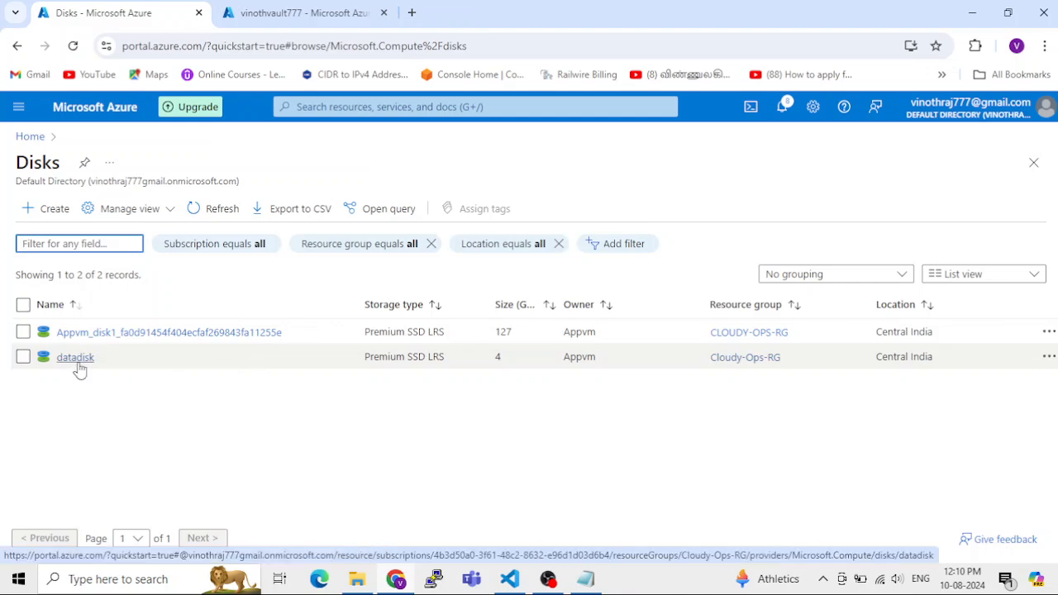
left_click(75, 357)
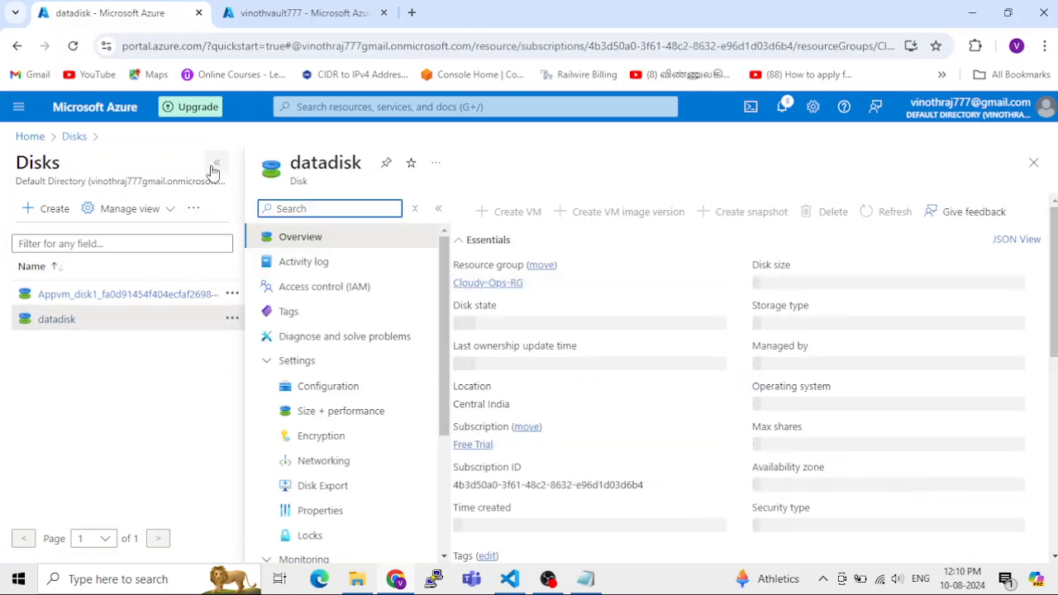
left_click(216, 168)
scroll(351, 370, "down", 2)
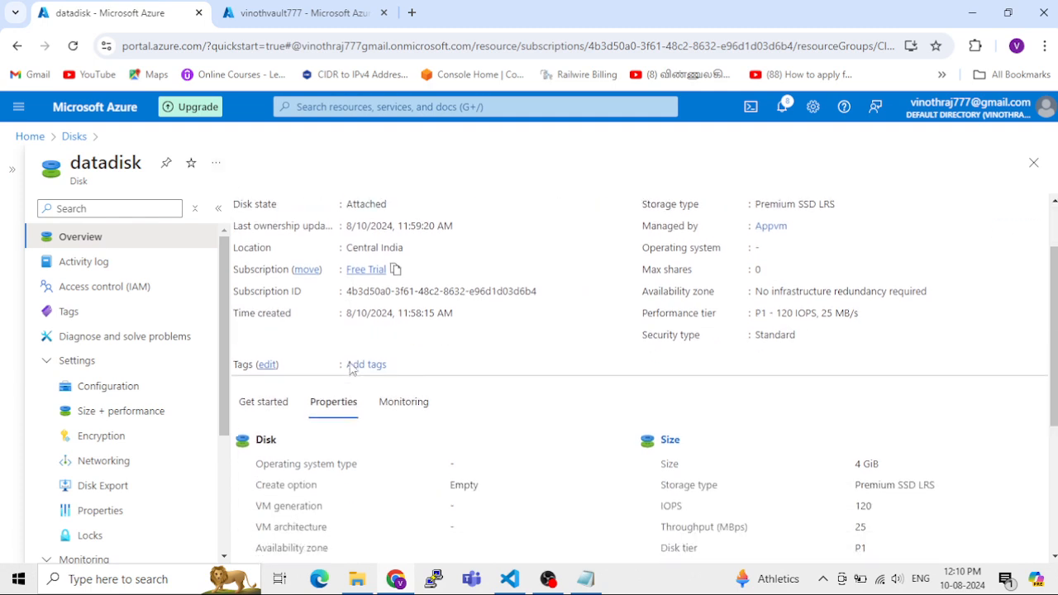
scroll(351, 369, "down", 2)
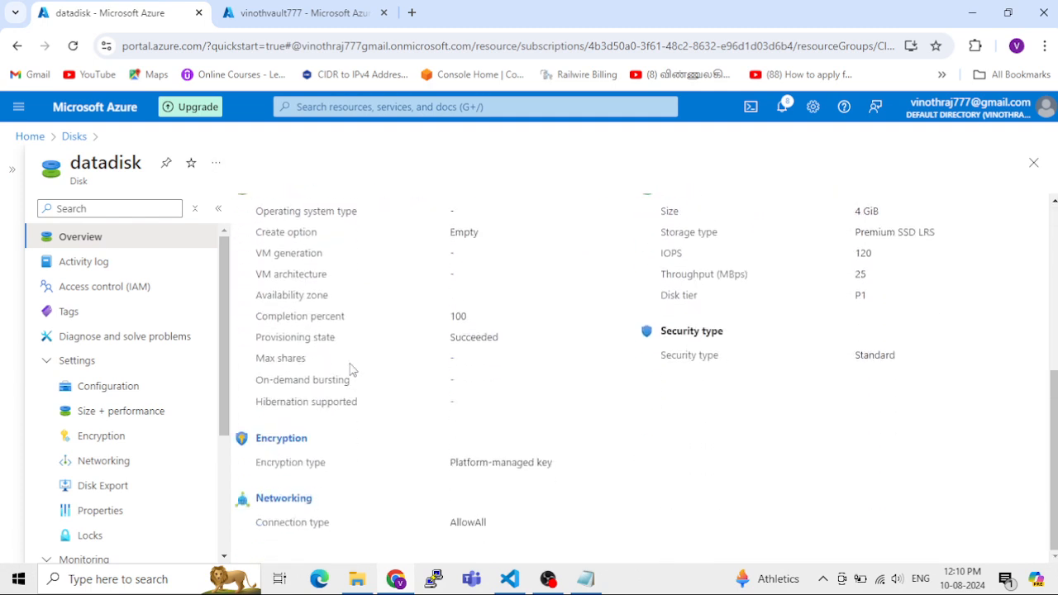
Check the encryption settings of datadisk and open the disk settings of the virtual machine Appvm.
left_click(88, 437)
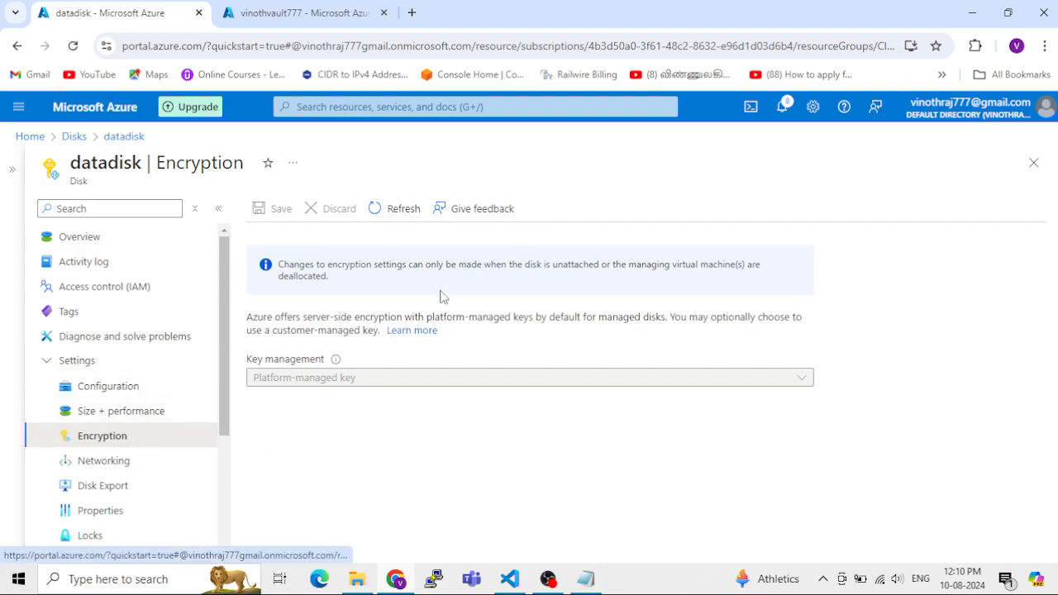
left_click(76, 137)
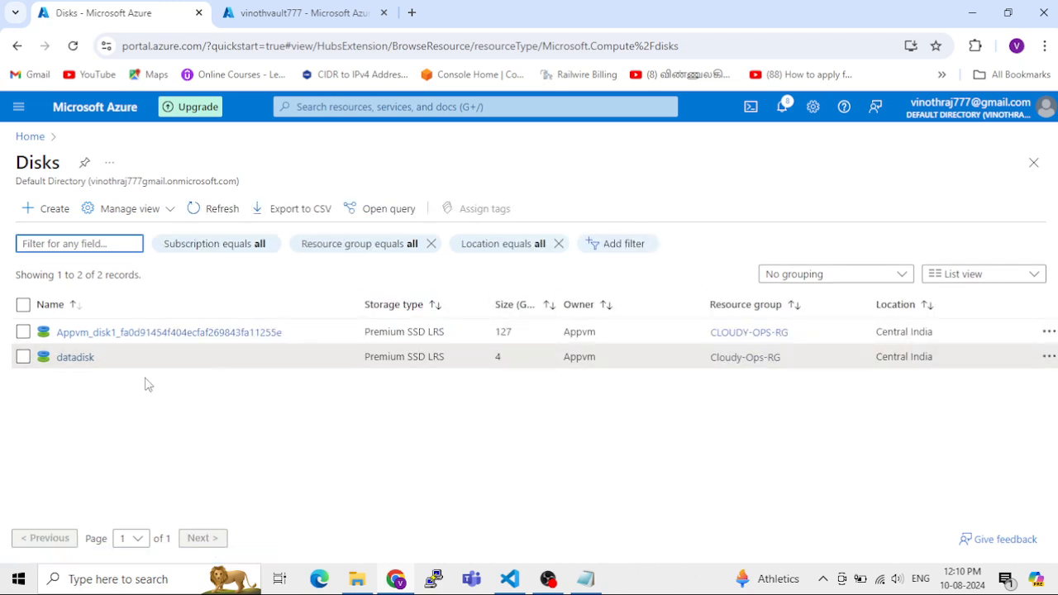
left_click(30, 138)
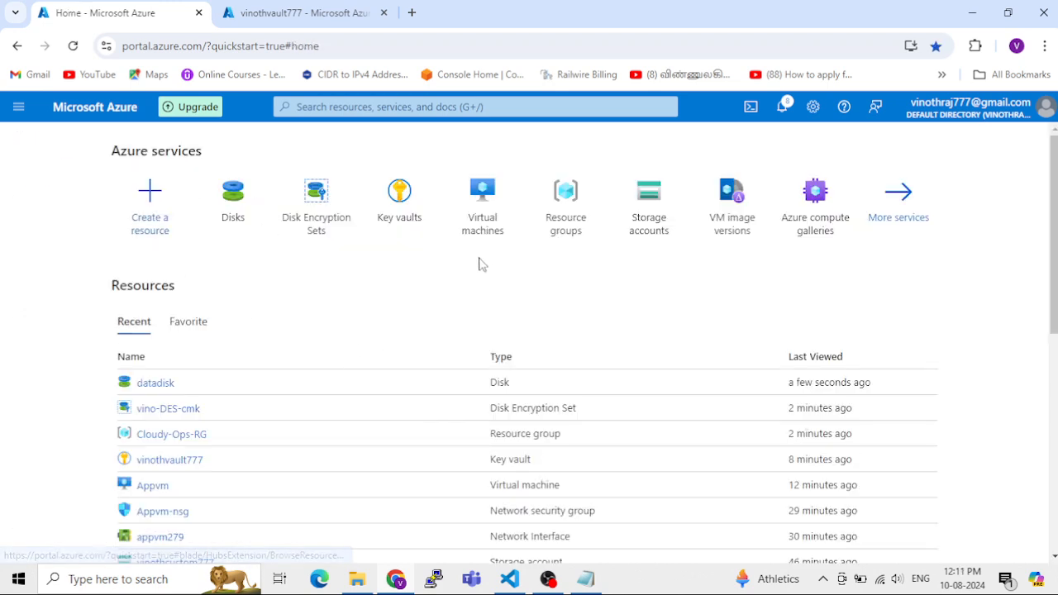
left_click(478, 219)
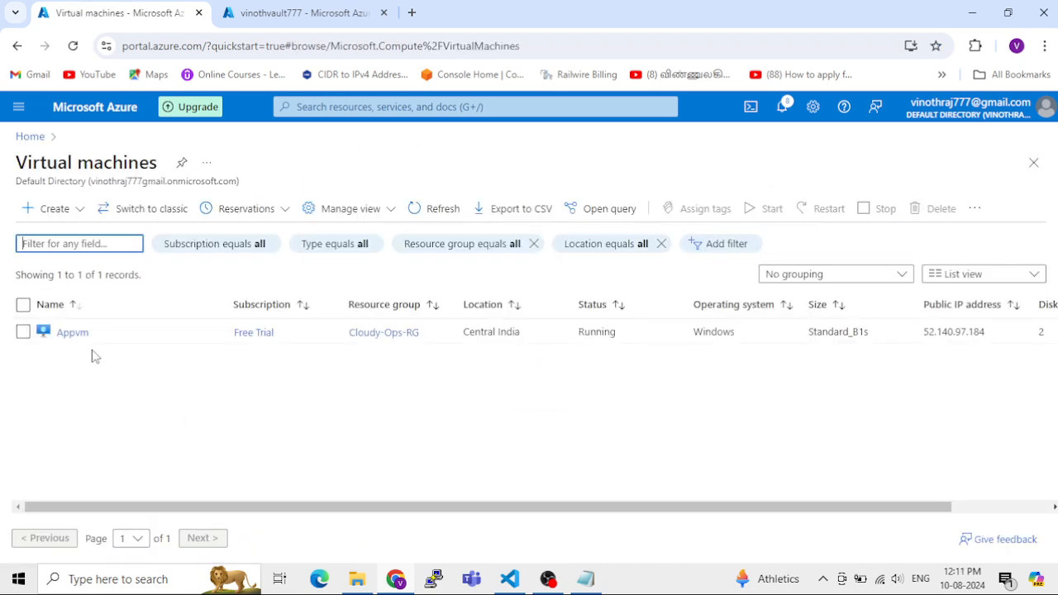
left_click(78, 332)
left_click(216, 162)
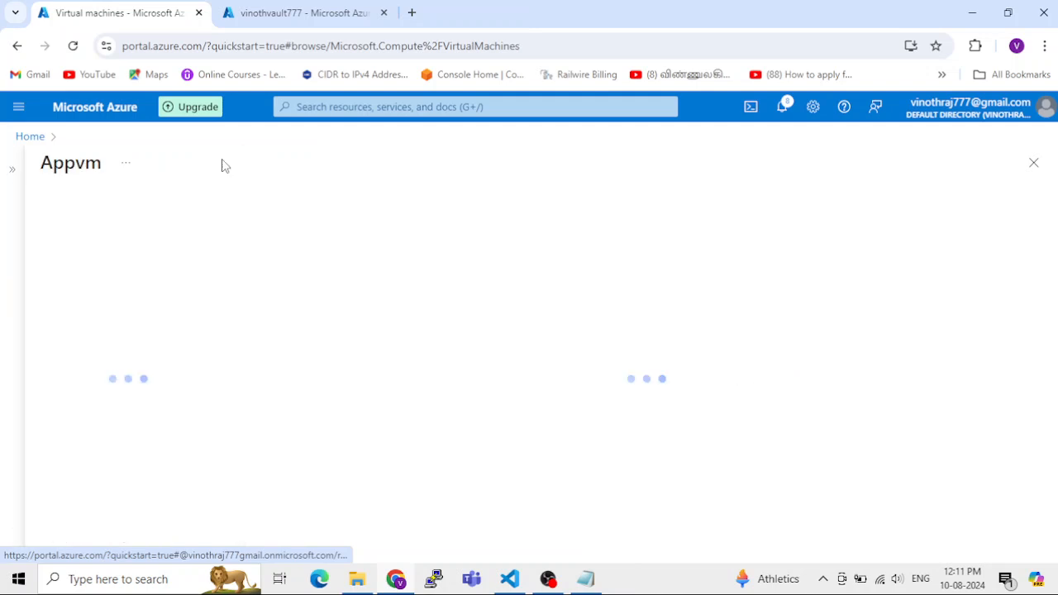
left_click(87, 438)
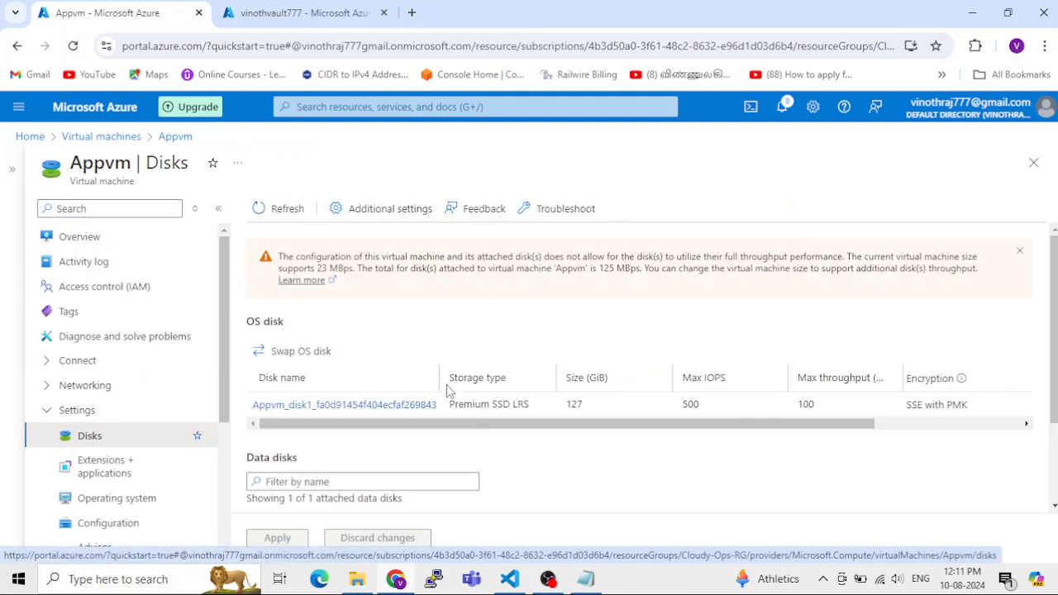
Detach datadisk from the virtual machine's data disks and apply the change.
scroll(447, 389, "down", 2)
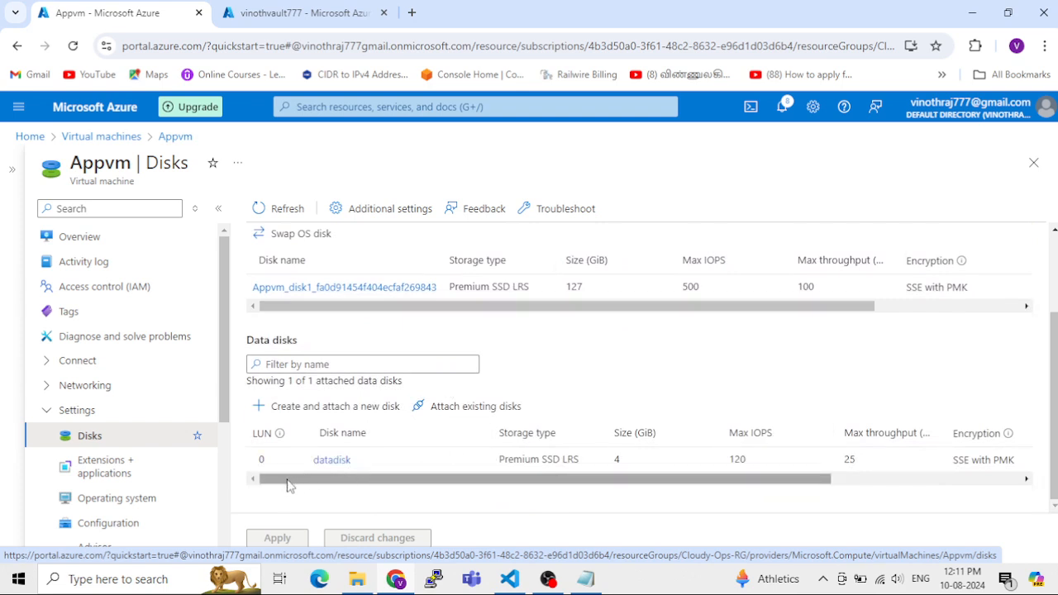
left_click_drag(315, 483, 663, 498)
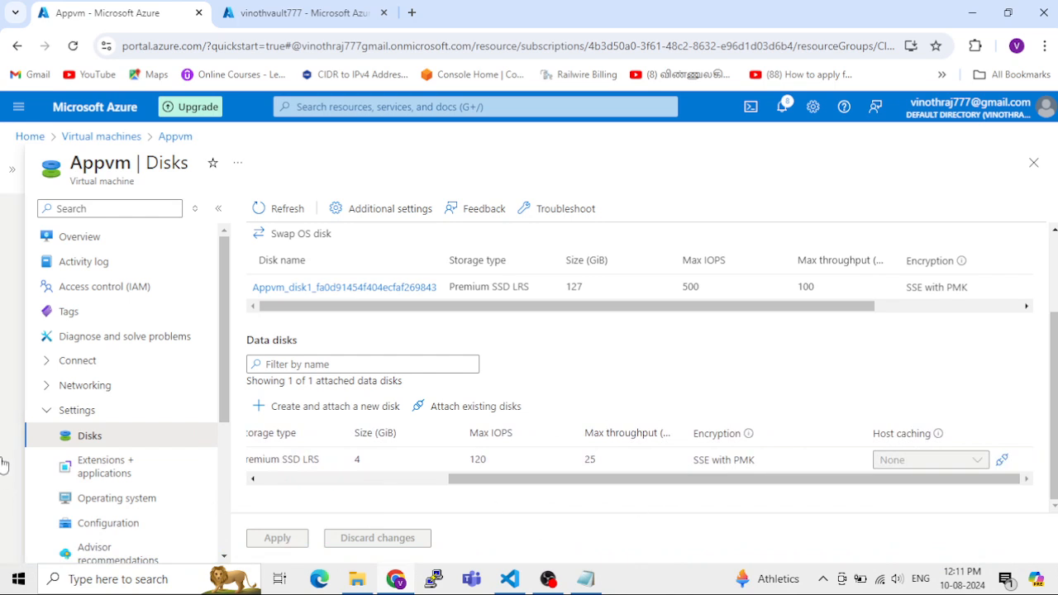
left_click(1002, 460)
left_click(278, 539)
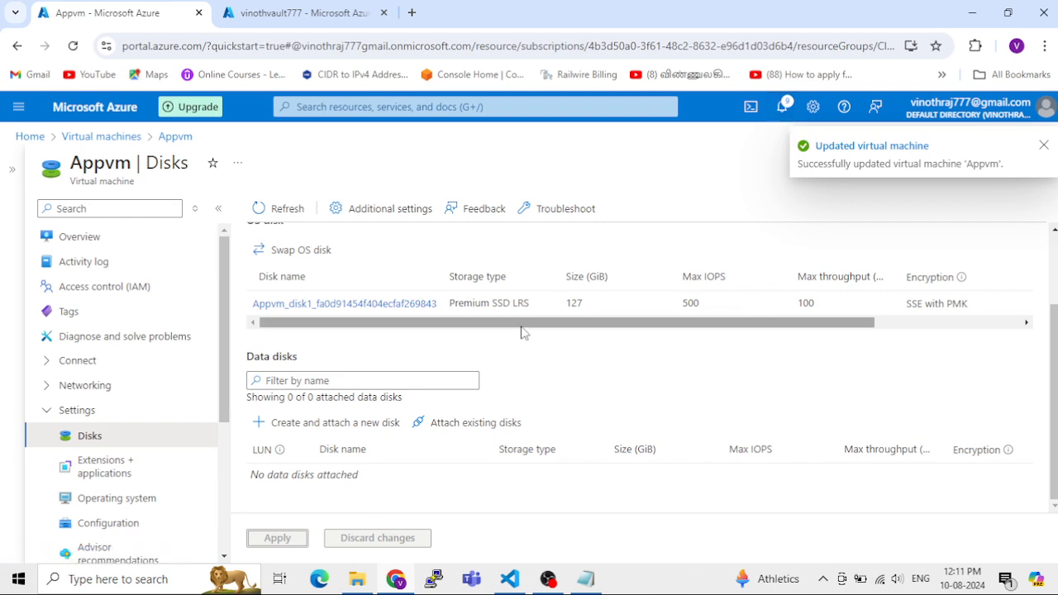
Open datadisk from the portal's list of disks and check its disk state in the overview.
left_click(116, 138)
left_click(30, 137)
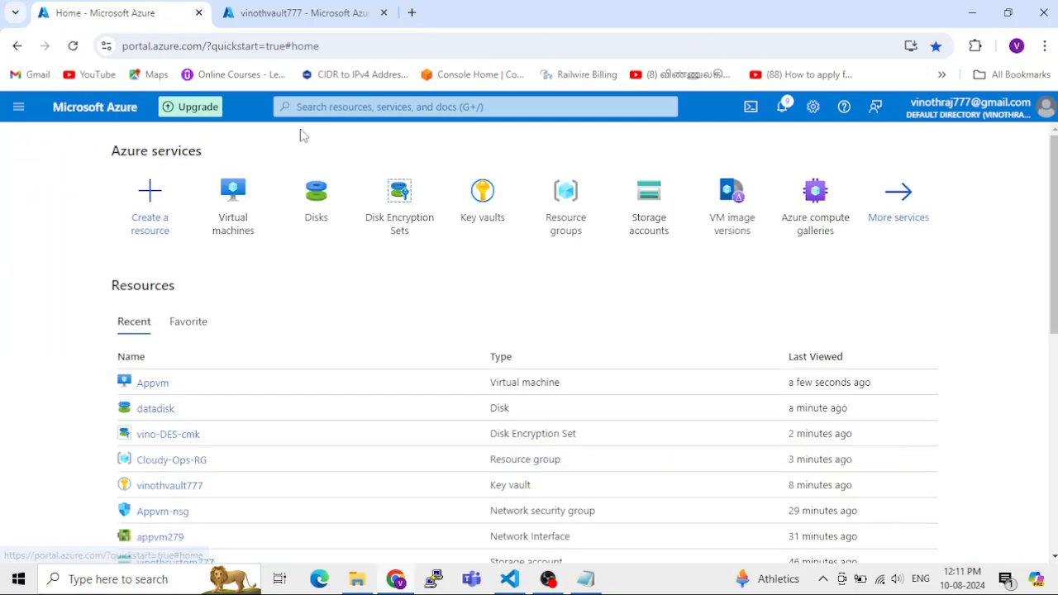
left_click(322, 195)
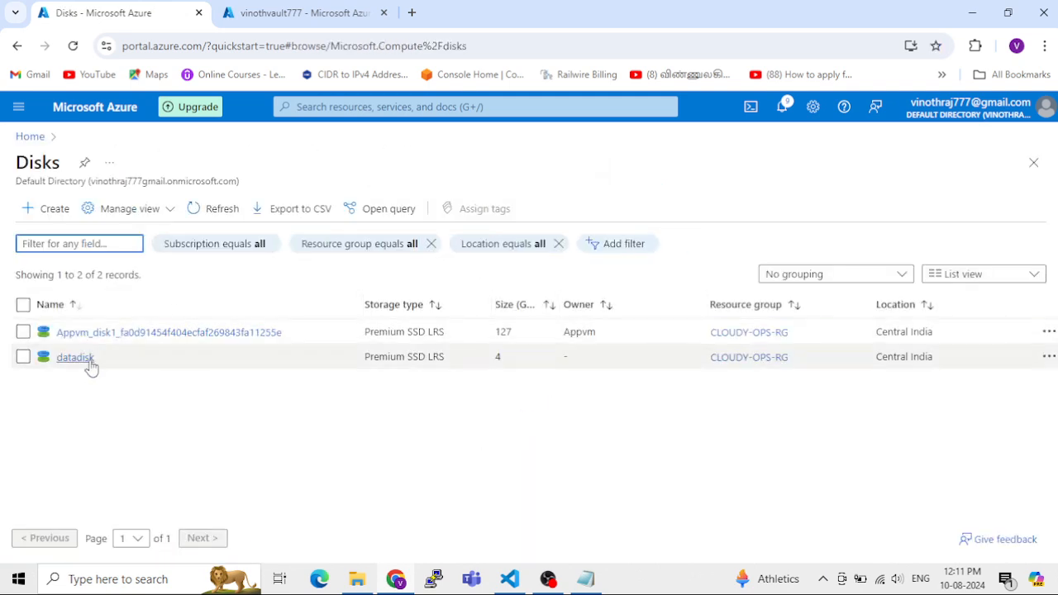
left_click(83, 357)
left_click(216, 163)
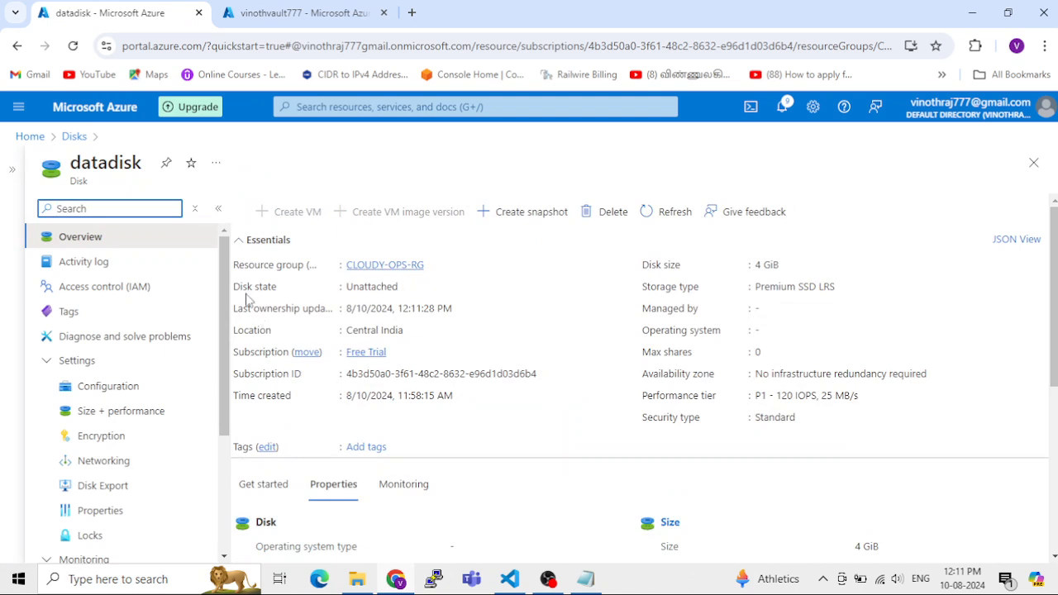
left_click_drag(344, 289, 382, 288)
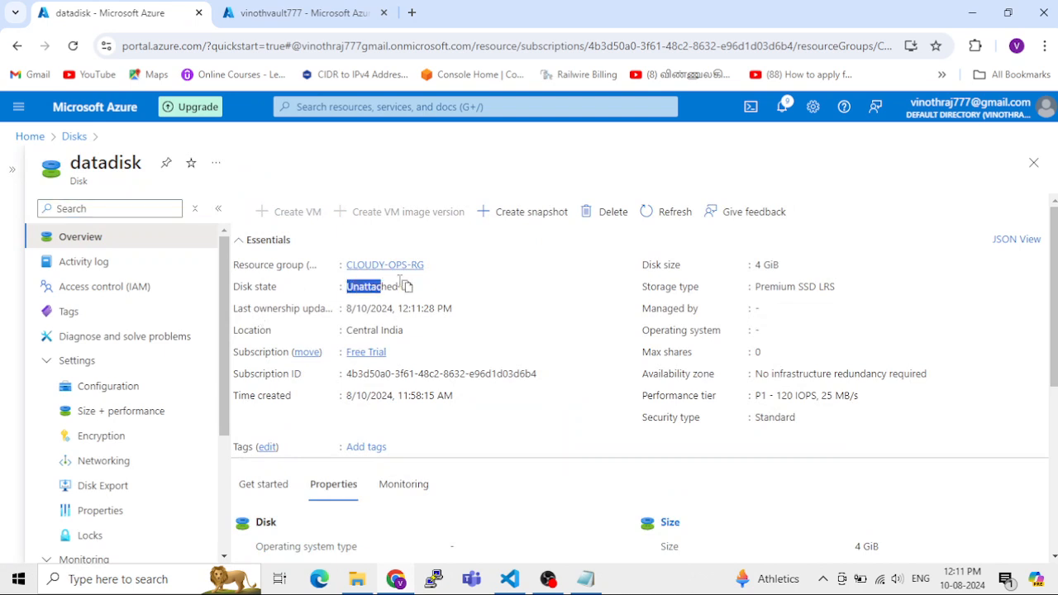
left_click(471, 285)
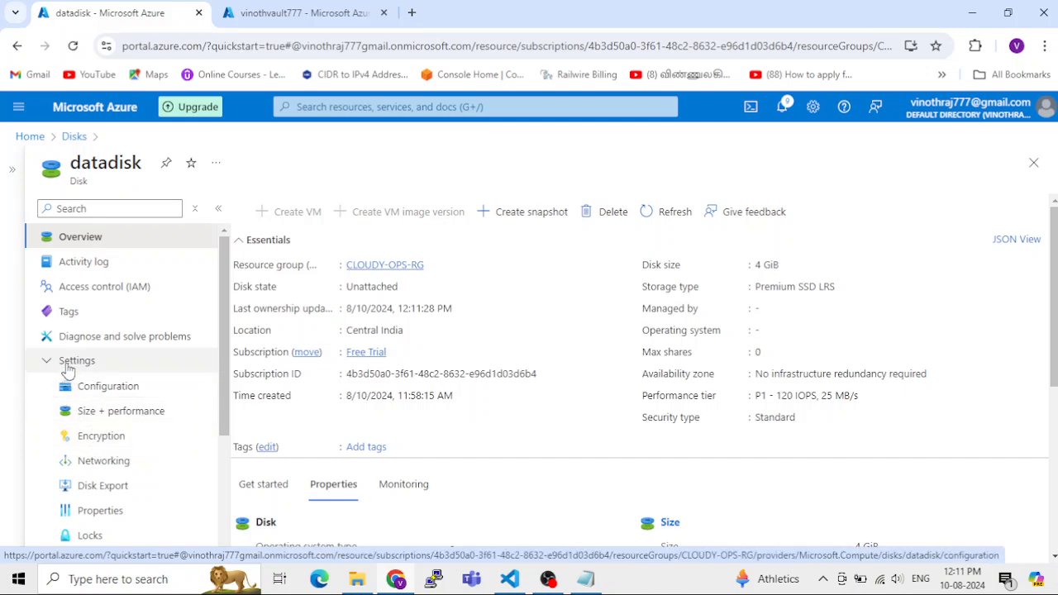
Set datadisk's key management to the customer-managed key vino-DES-cmk, save it and check the portal notifications.
left_click(81, 443)
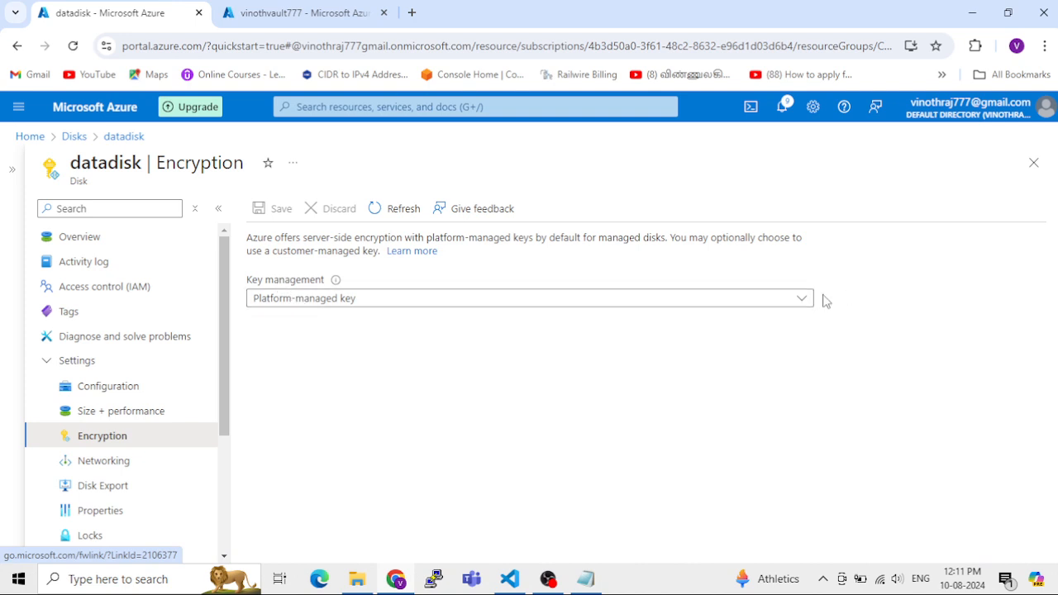
left_click(799, 305)
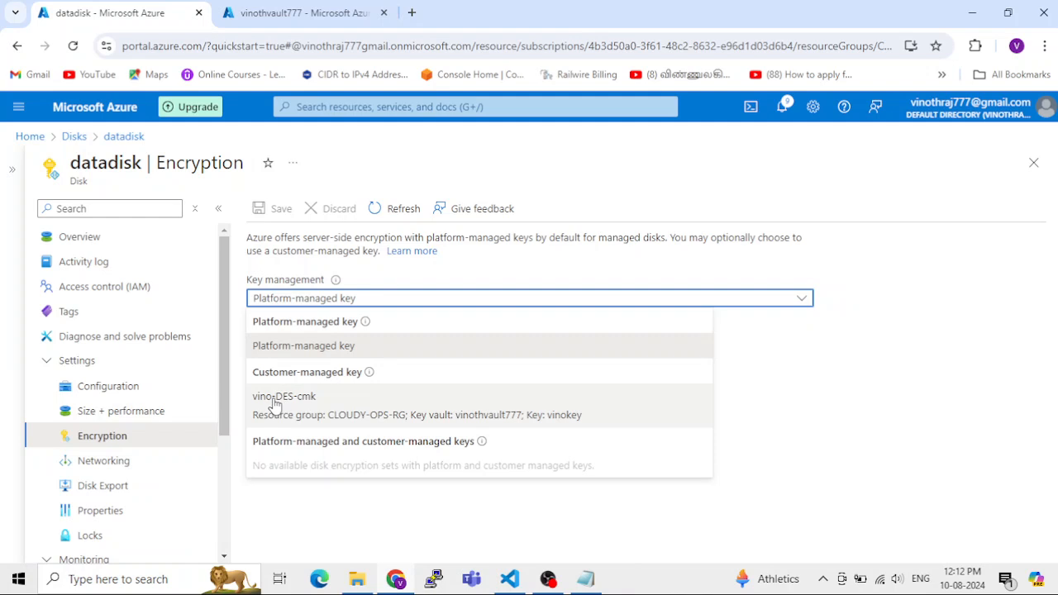
left_click(312, 418)
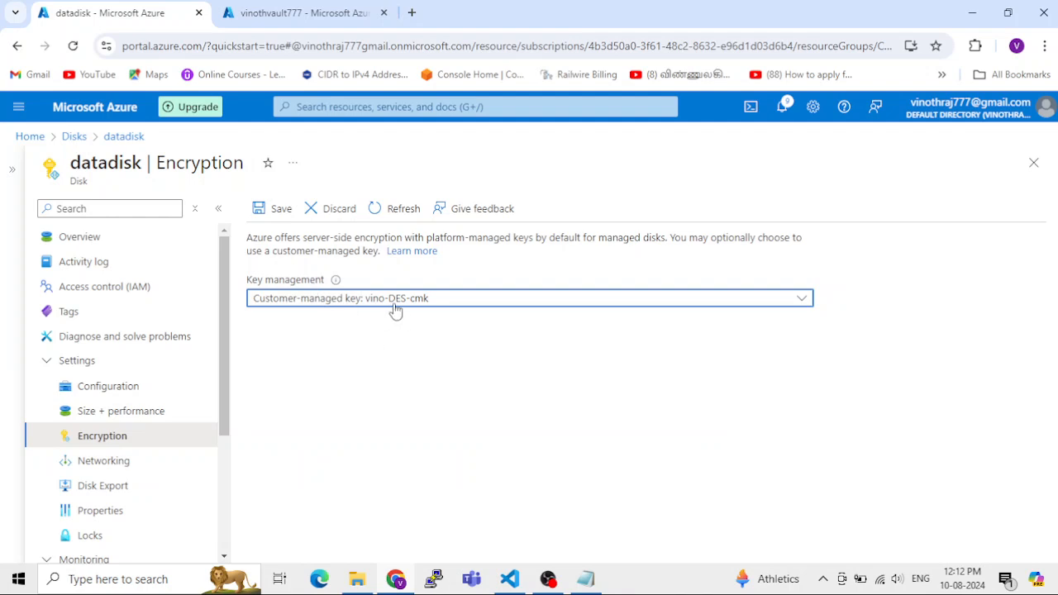
left_click(280, 217)
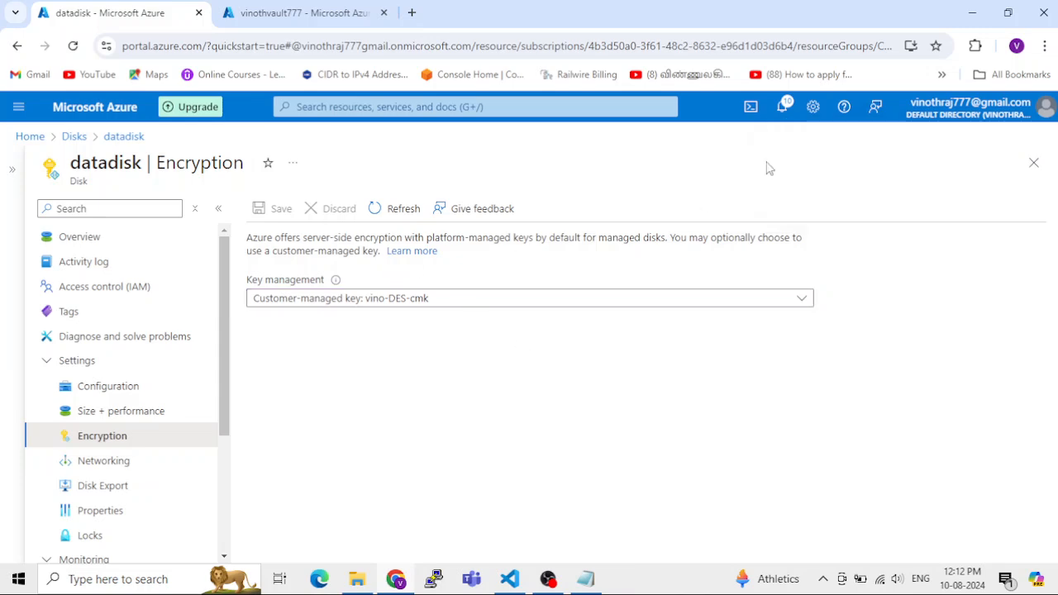
left_click(782, 106)
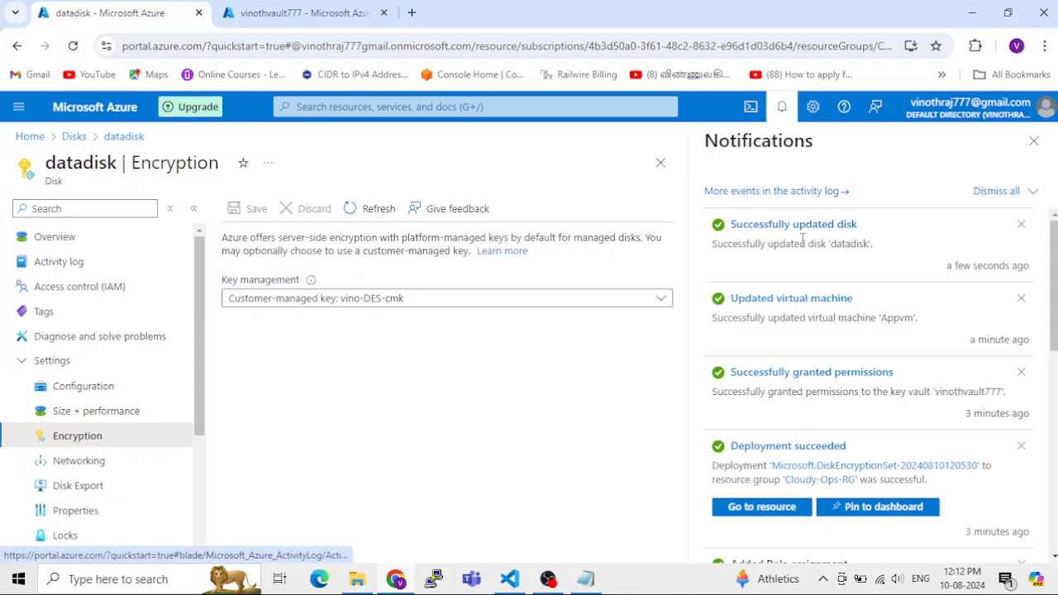
left_click(1033, 140)
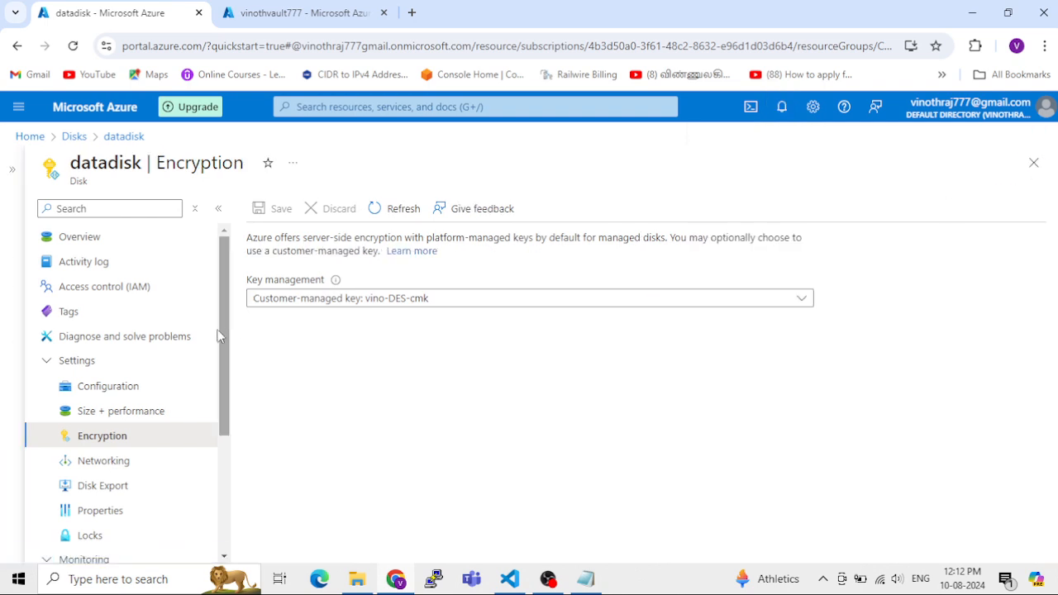
Examine the encryption type and encryption key in the properties on datadisk's overview.
left_click(87, 237)
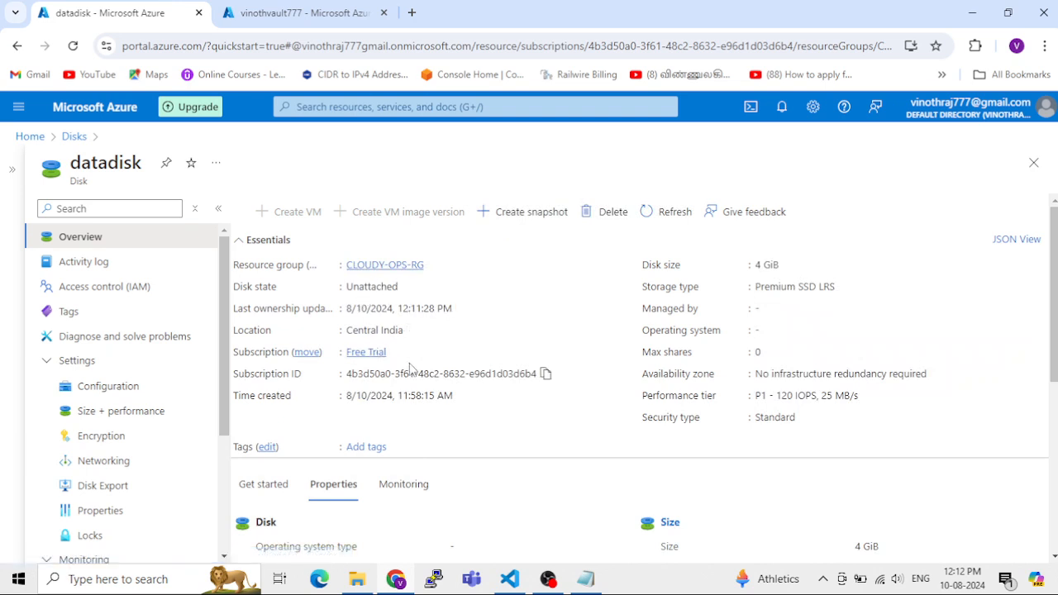
scroll(538, 389, "down", 5)
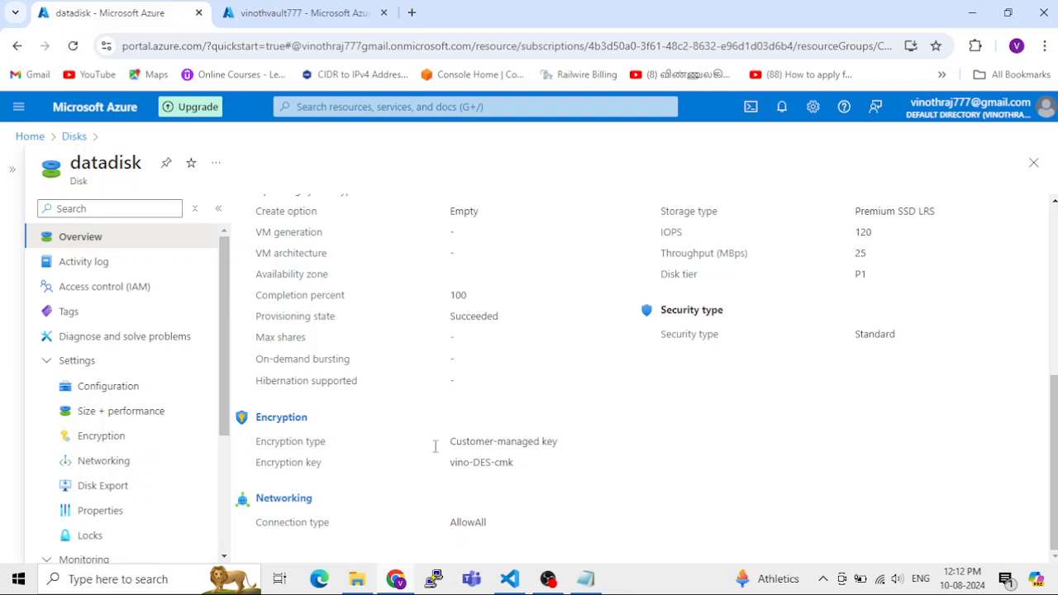
triple_click(462, 442)
left_click(578, 472)
left_click_drag(446, 449, 581, 449)
left_click(560, 480)
left_click_drag(451, 466, 565, 471)
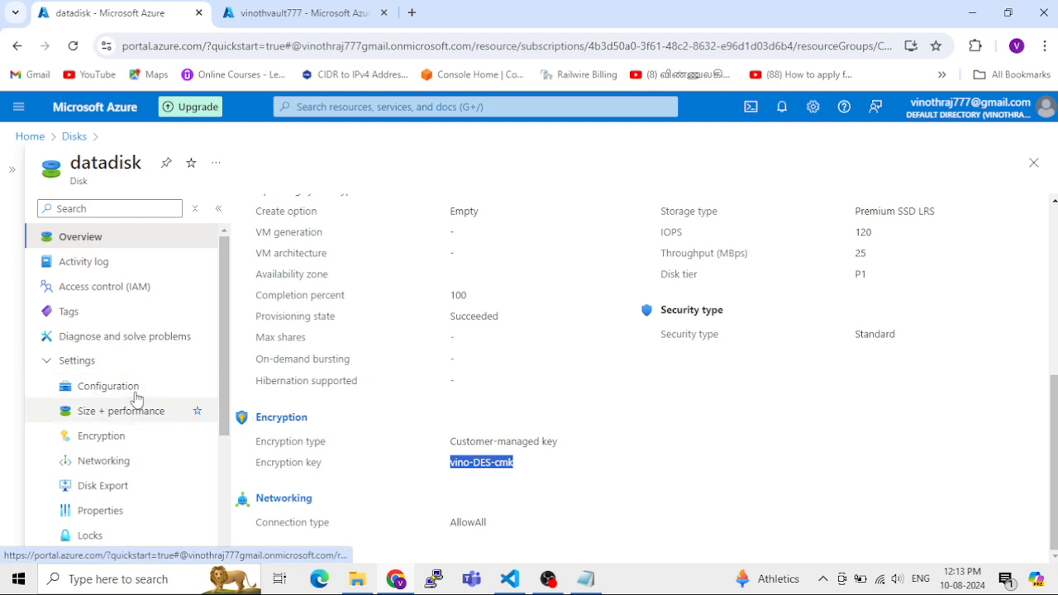
Return to the list of virtual machines and open Appvm's data disk settings.
left_click(74, 138)
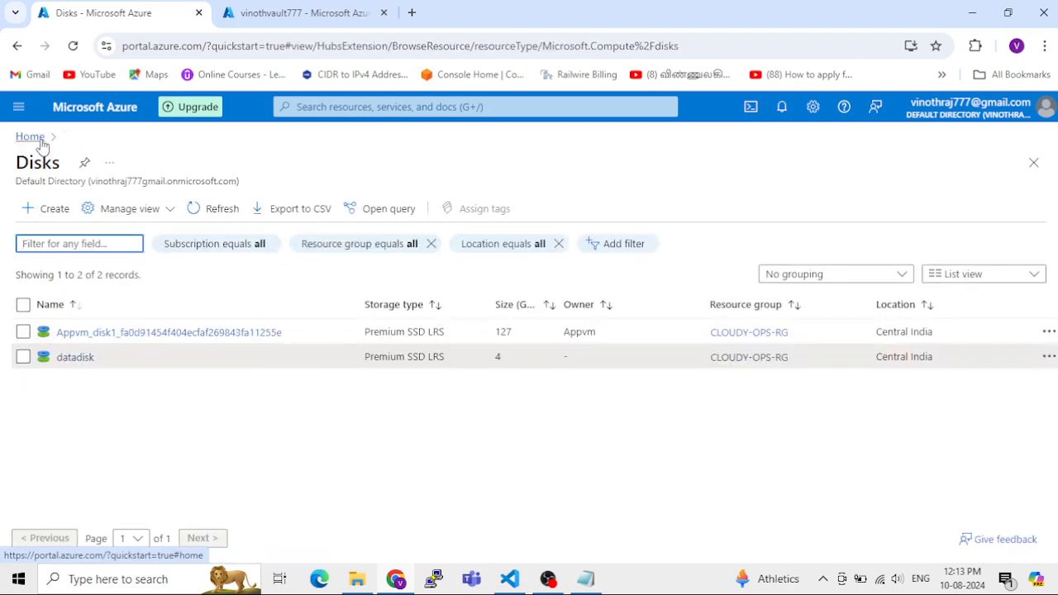
left_click(37, 137)
left_click(328, 223)
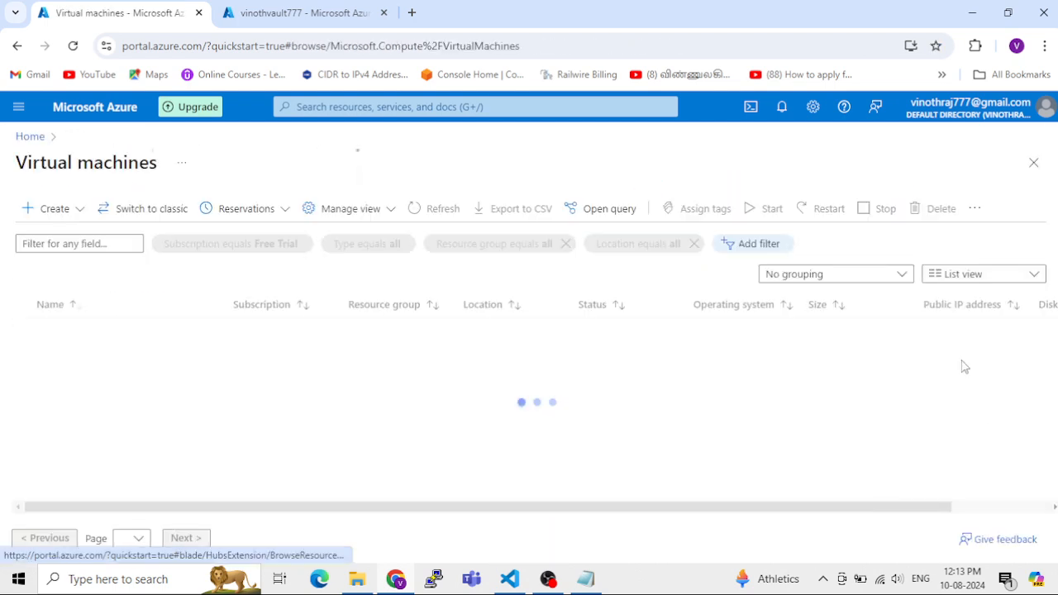
left_click(71, 333)
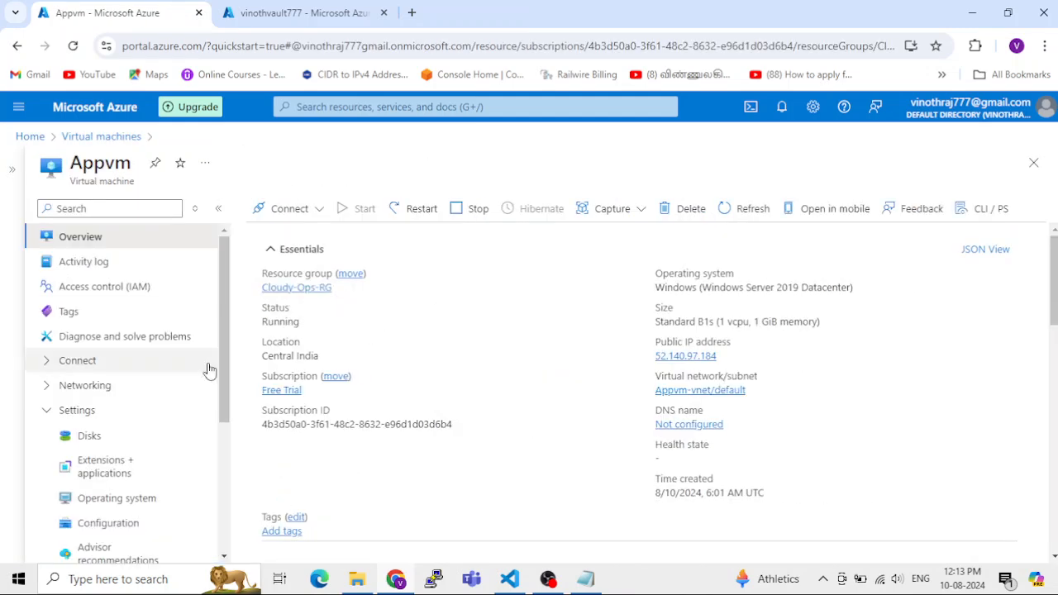
left_click(112, 437)
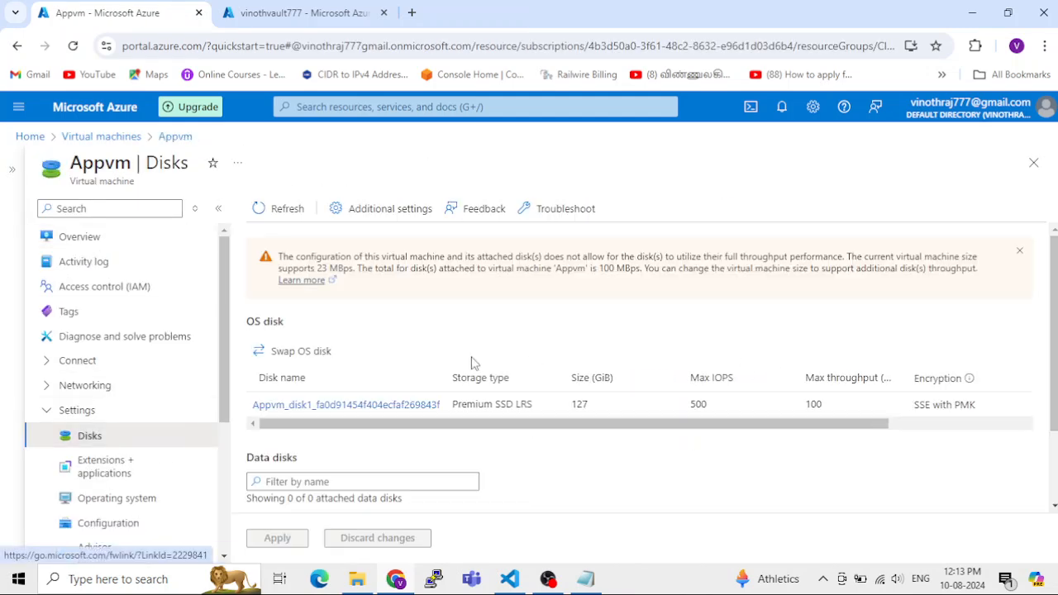
scroll(506, 390, "down", 2)
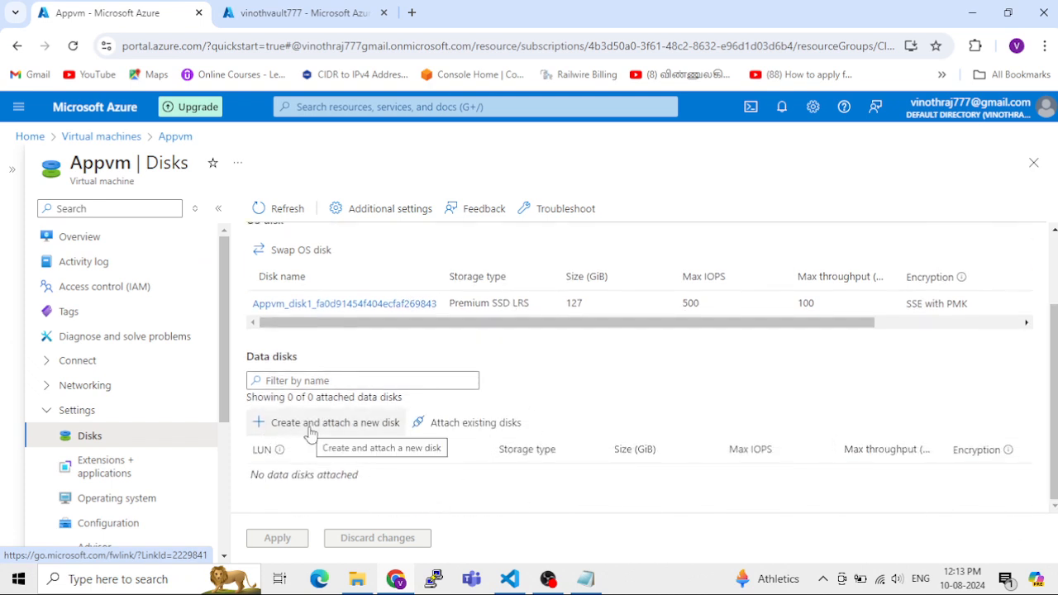
Attach the existing disk datadisk to Appvm at LUN 0, check its encryption and host caching, and apply the change.
left_click(504, 428)
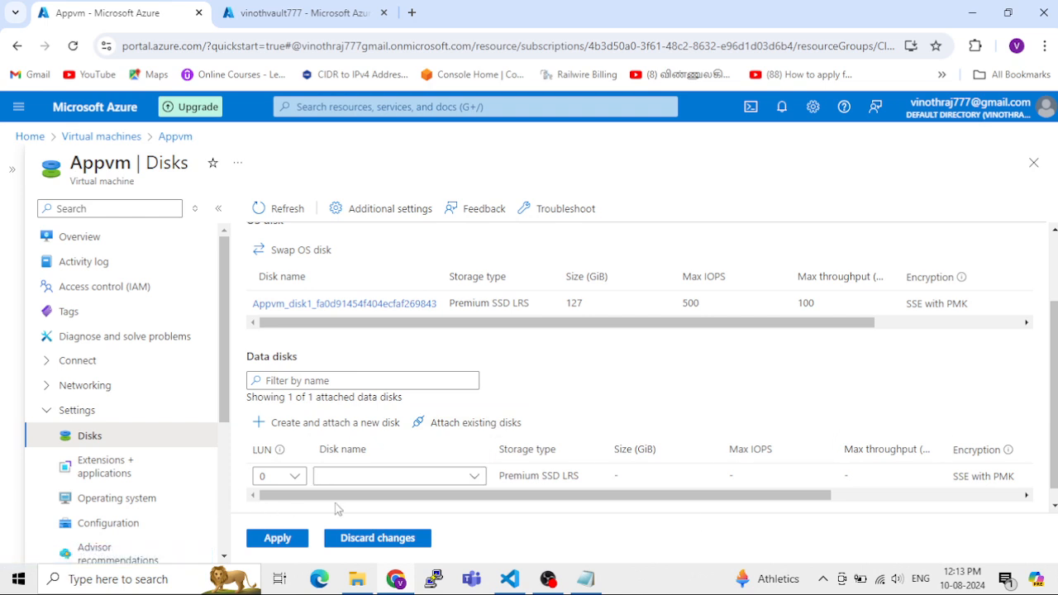
left_click(475, 476)
left_click(341, 405)
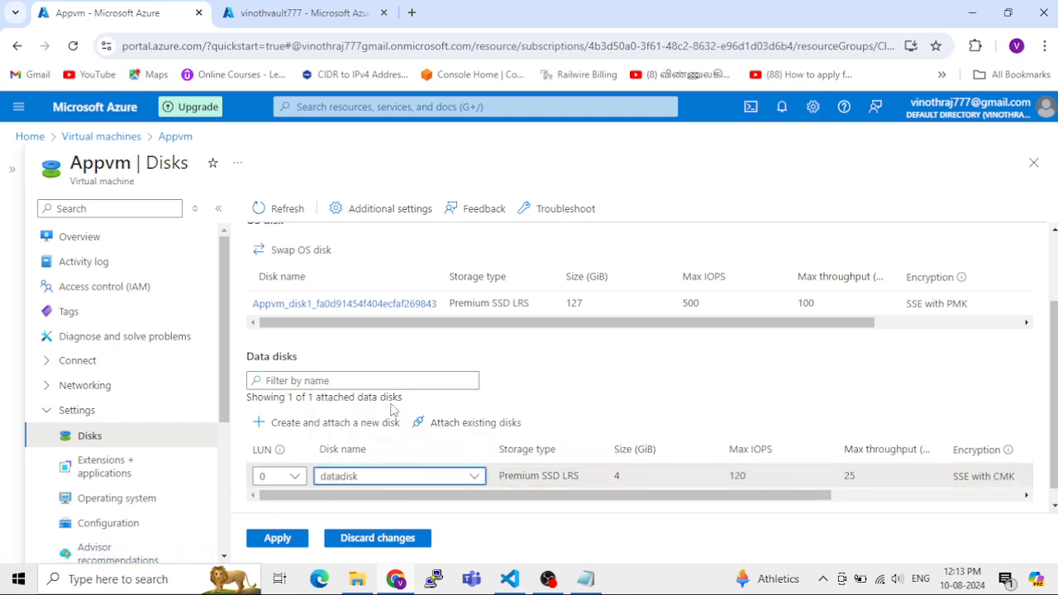
left_click_drag(461, 479, 686, 474)
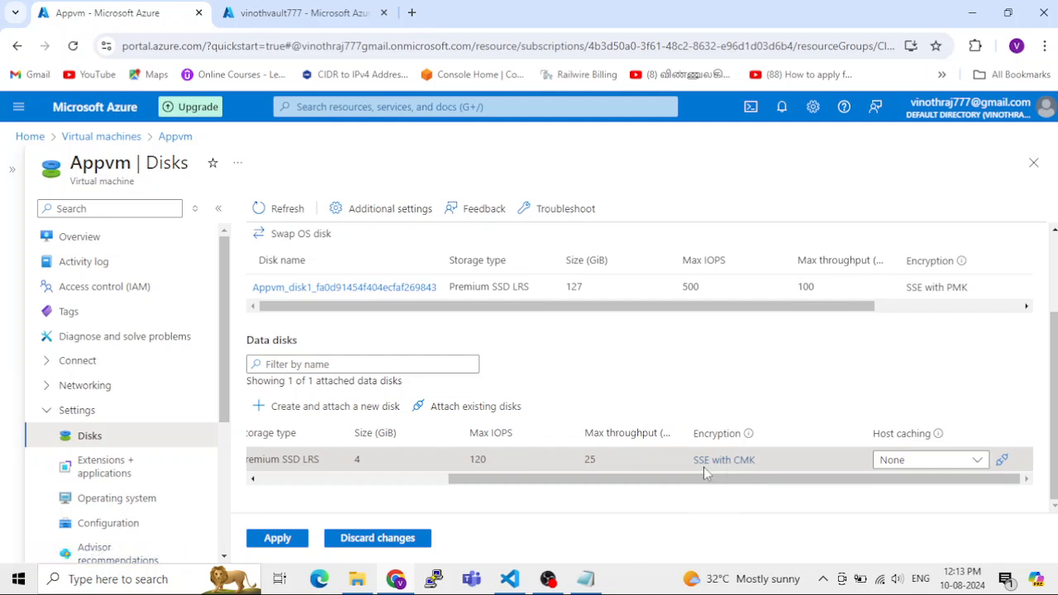
left_click_drag(733, 480, 544, 479)
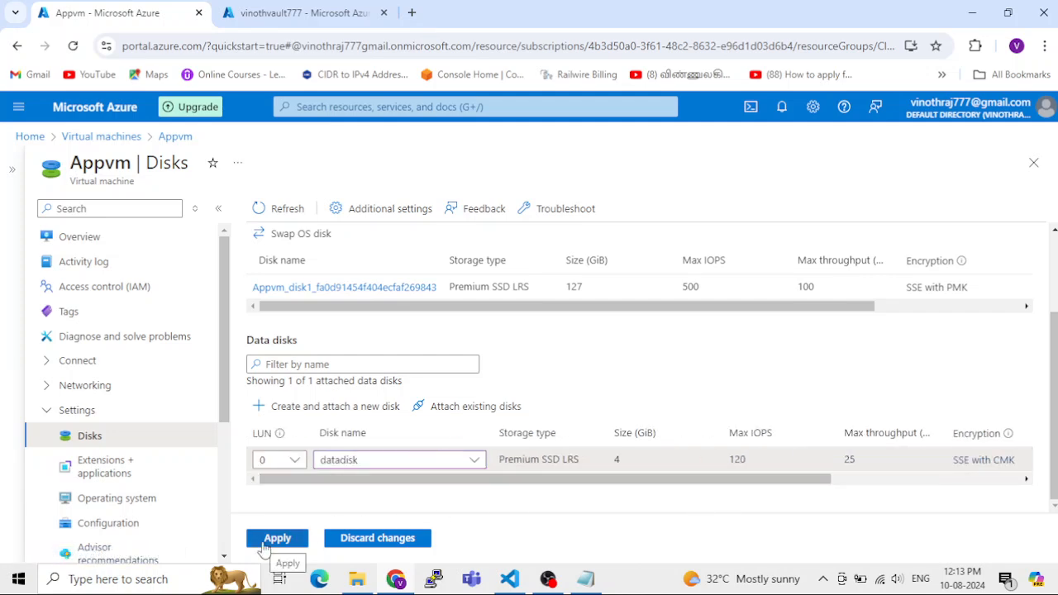
left_click(267, 542)
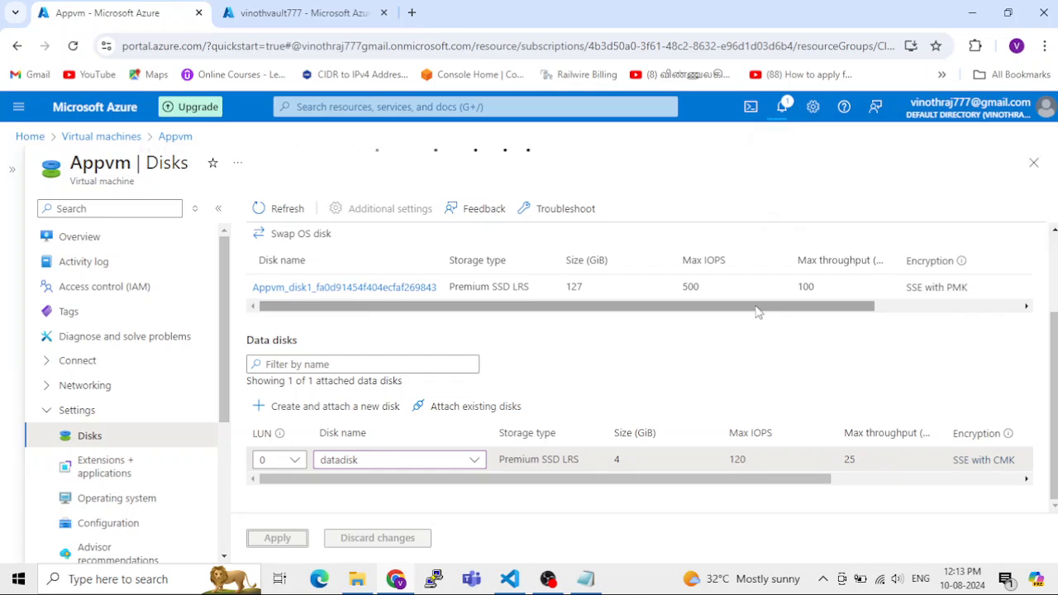
Dismiss the update notification and compare the encryption of Appvm's OS disk and data disk.
left_click_drag(417, 310, 628, 314)
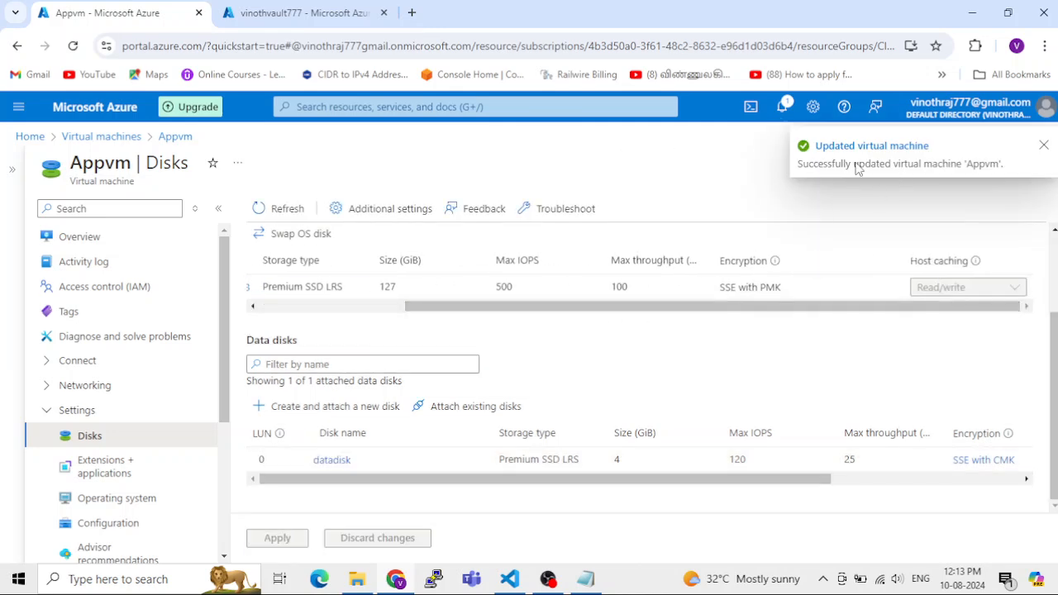
left_click(1044, 147)
left_click_drag(806, 307, 653, 307)
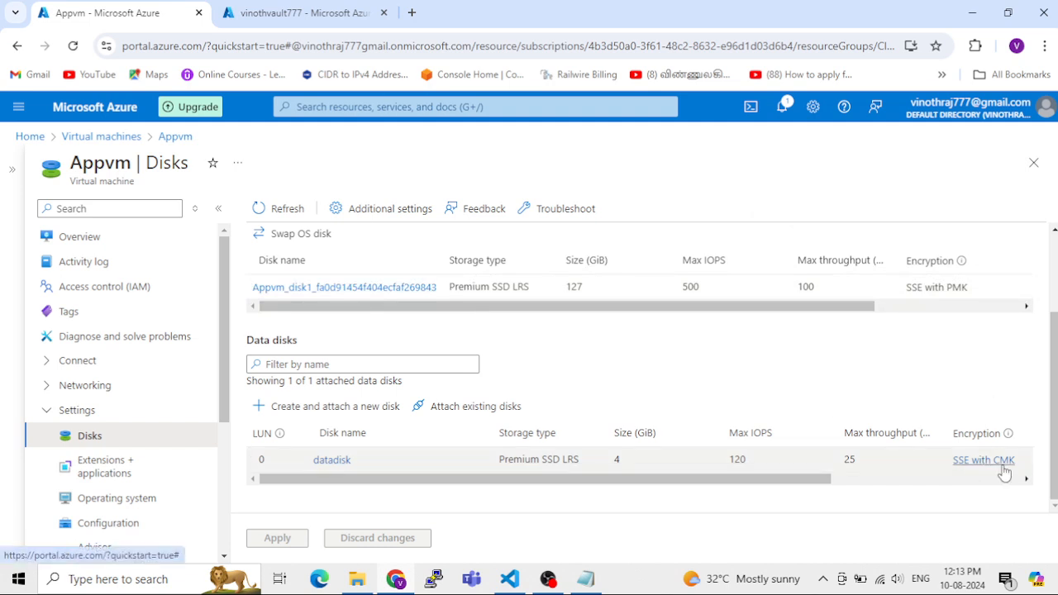
Check the OS disk's encryption and host caching, stop Appvm from its overview, and close the notifications.
scroll(865, 306, "right", 3)
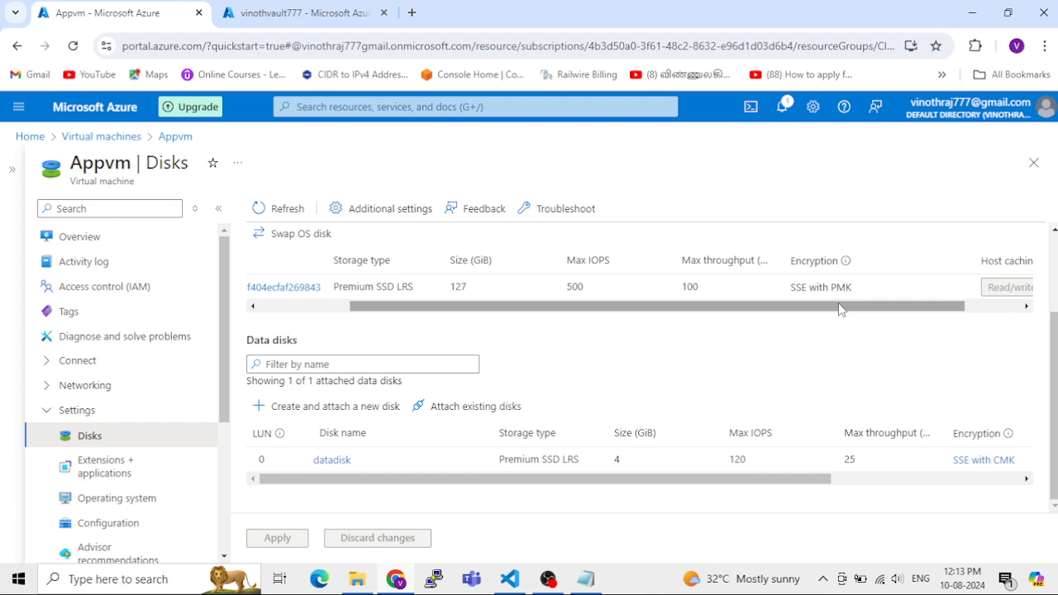
left_click_drag(838, 306, 557, 307)
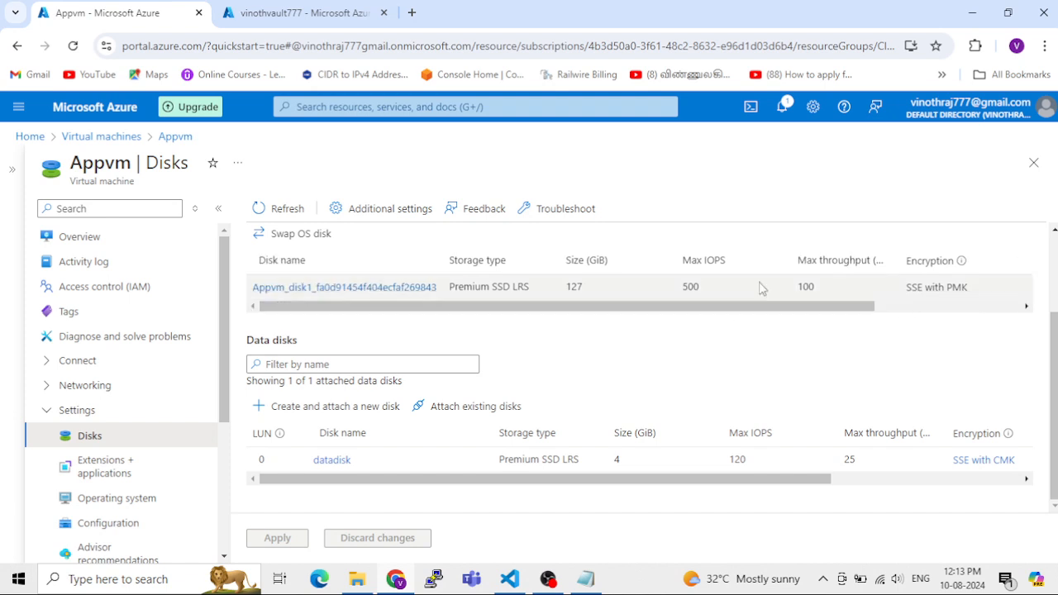
left_click_drag(820, 312, 1033, 307)
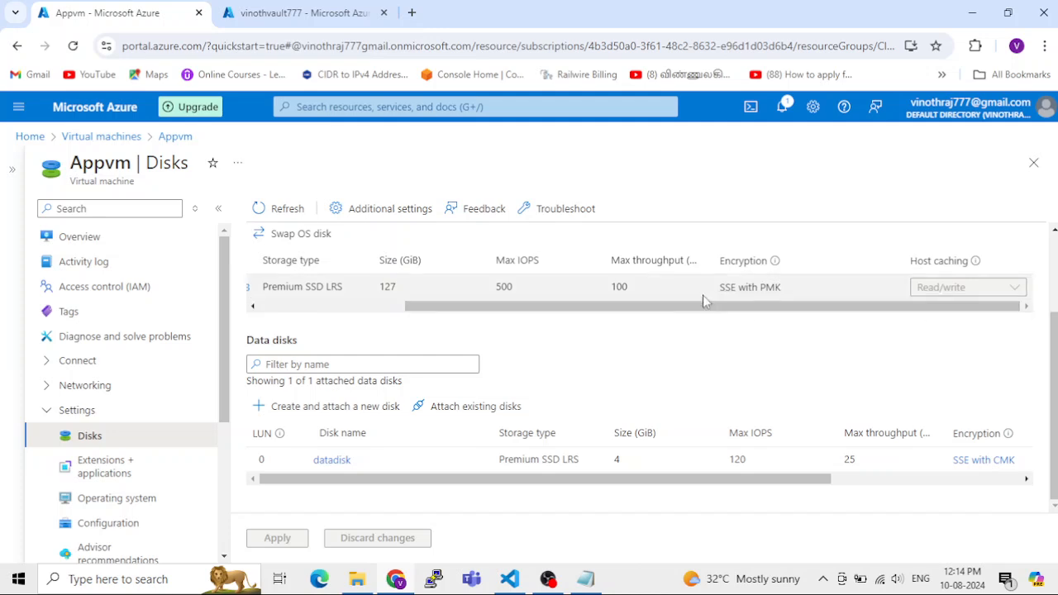
left_click_drag(642, 307, 497, 306)
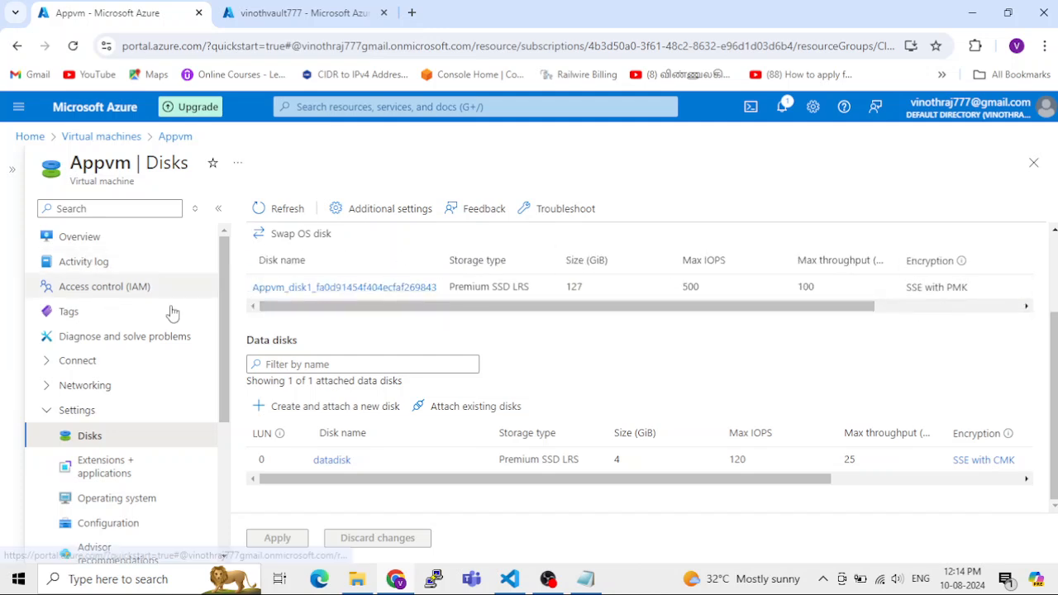
left_click(79, 238)
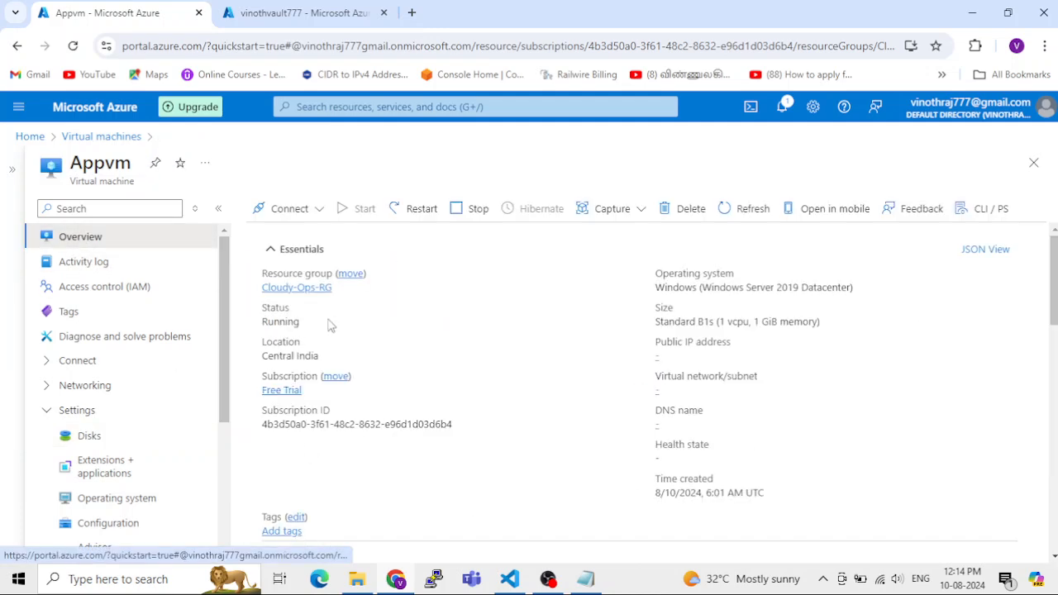
left_click(476, 213)
left_click(277, 373)
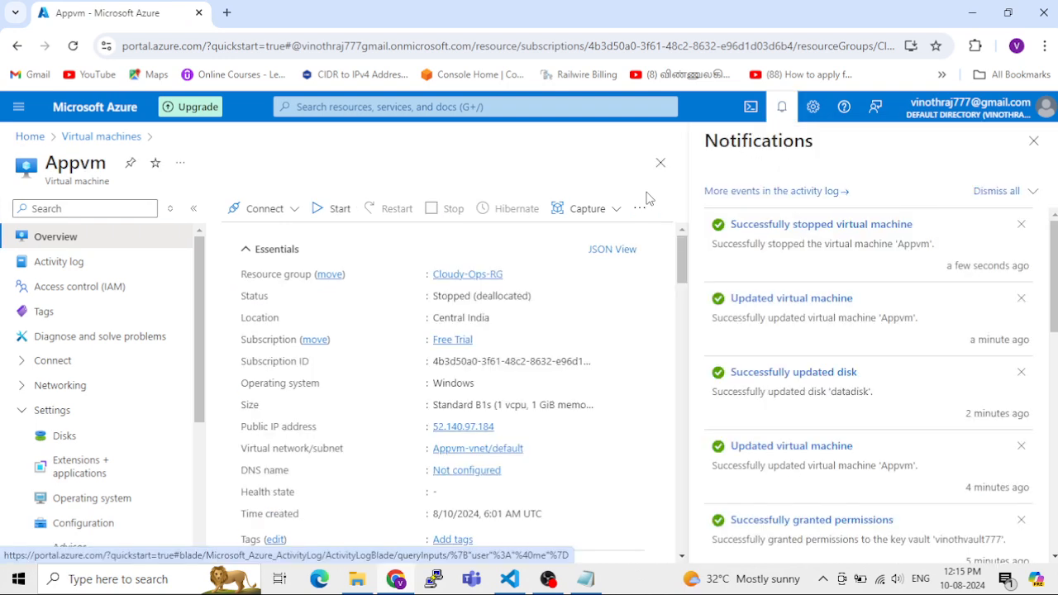
left_click(1033, 142)
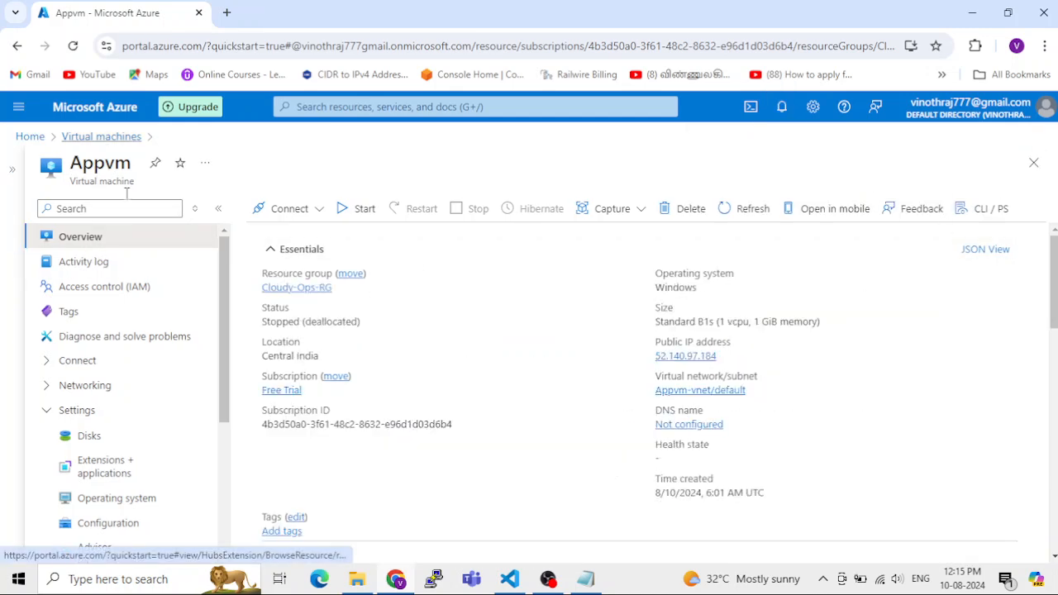
Open the OS disk from Appvm's disk settings and check the encryption type in its properties.
left_click(85, 436)
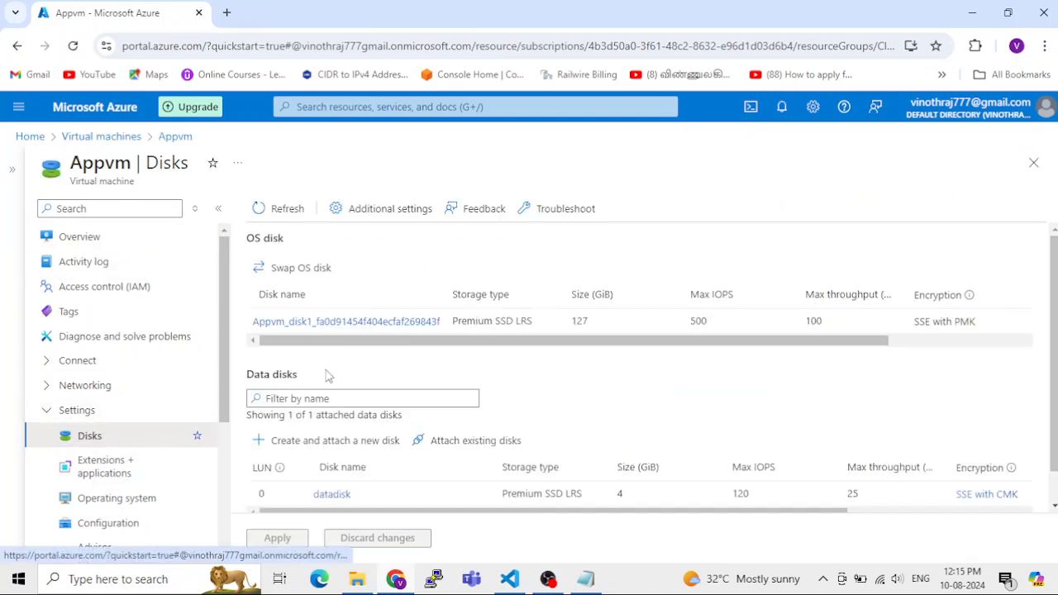
left_click(217, 209)
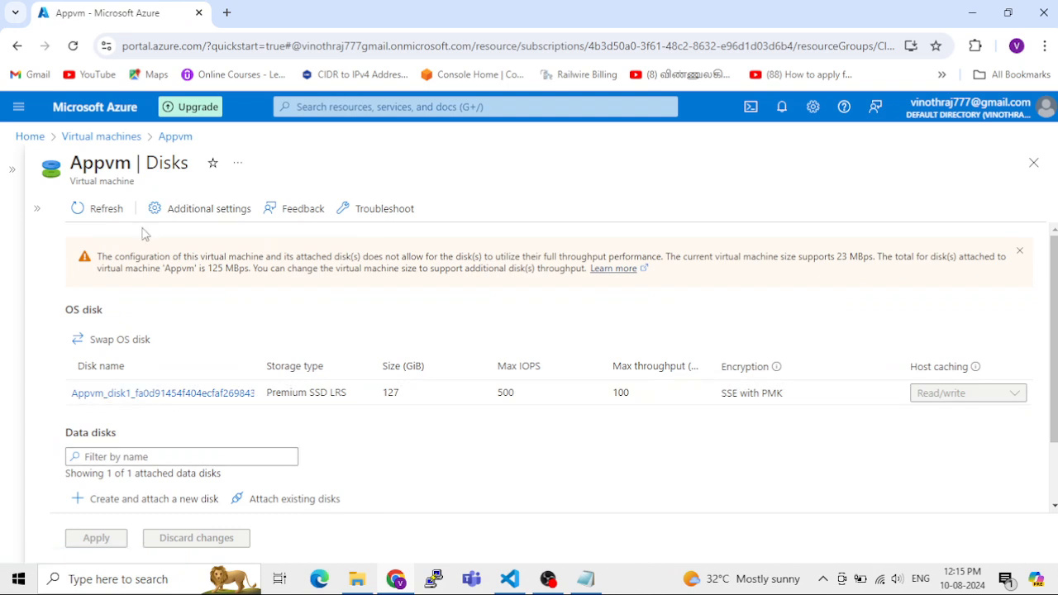
left_click(36, 208)
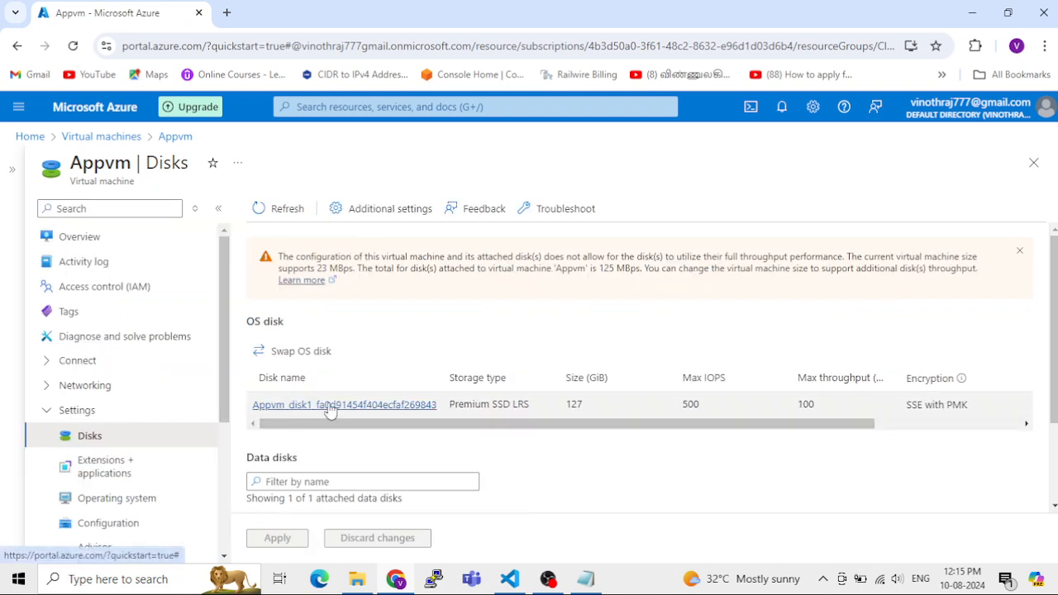
left_click(329, 405)
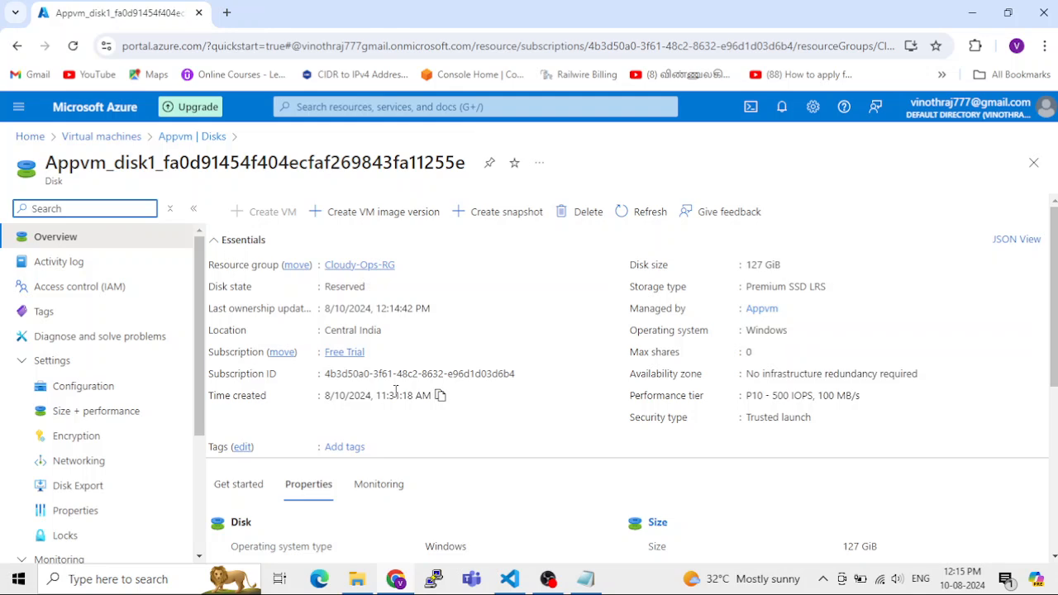
scroll(396, 392, "down", 4)
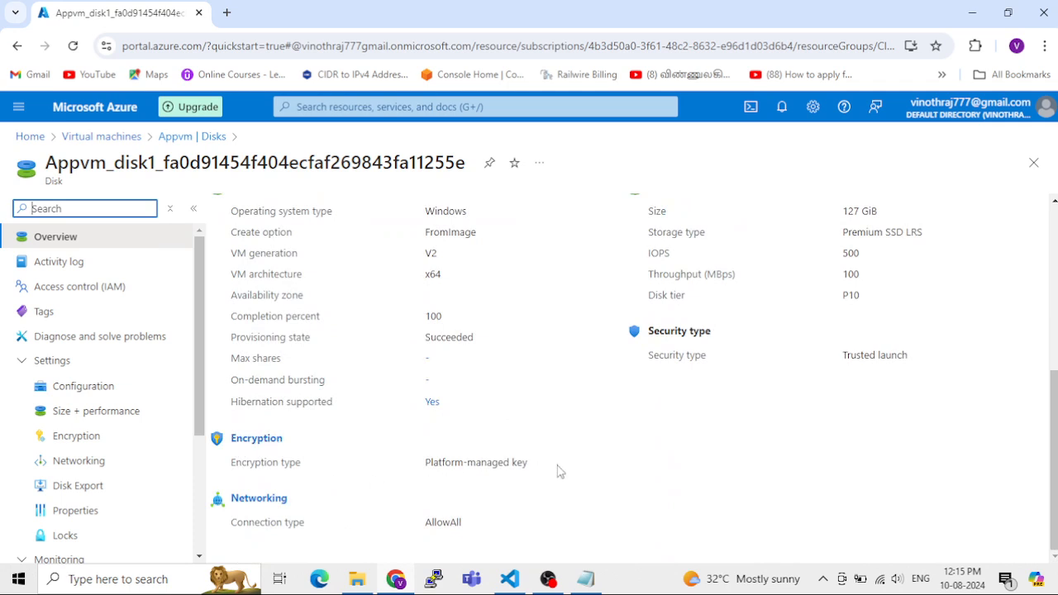
Set the OS disk's key management to the customer-managed key vino-DES-cmk and save the change.
left_click(98, 445)
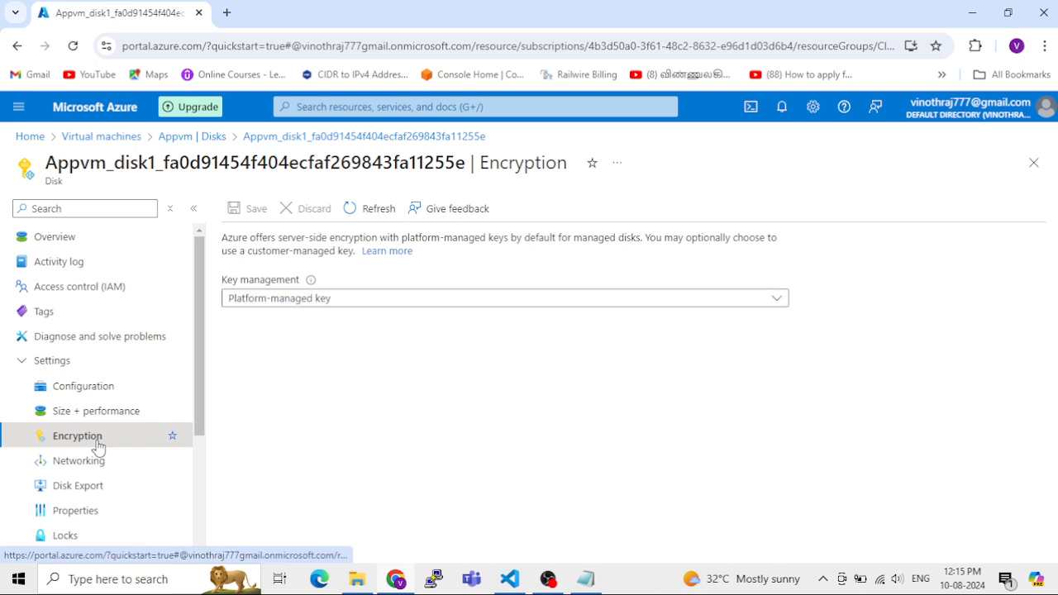
left_click(324, 303)
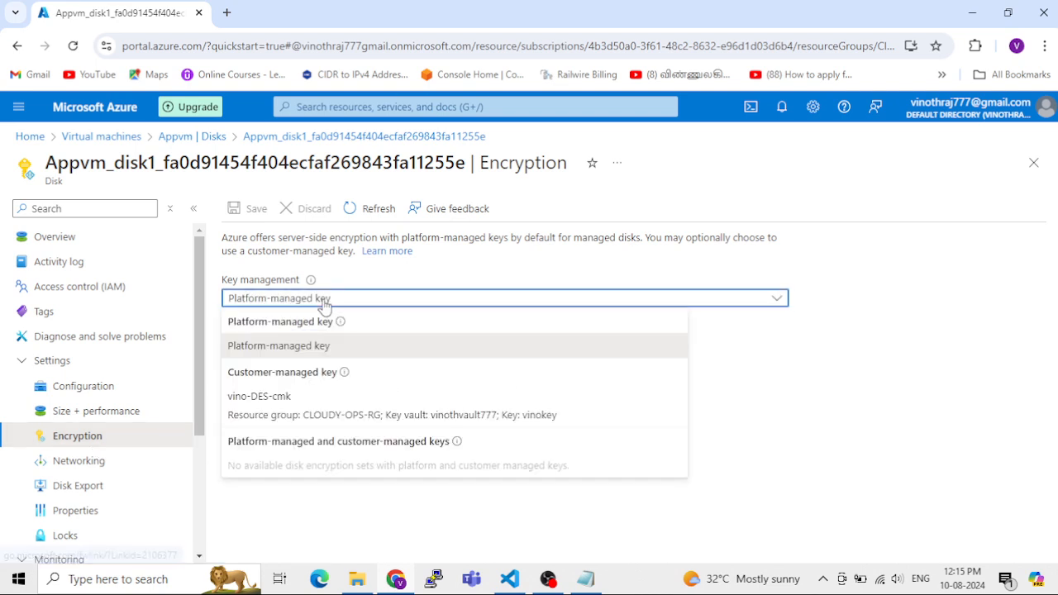
left_click(261, 420)
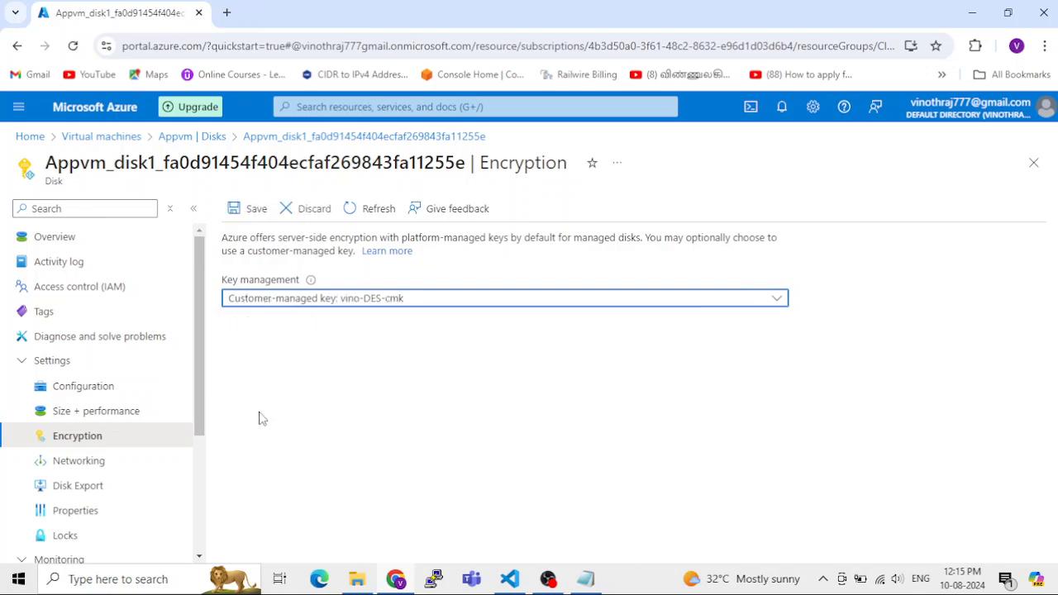
left_click(243, 212)
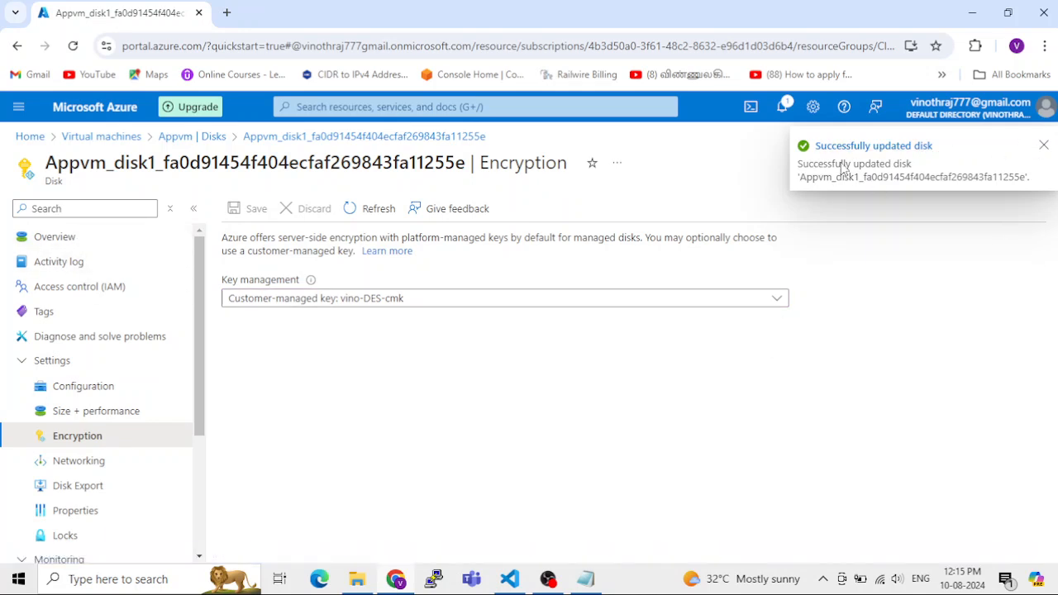
Examine the encryption type and encryption key in the properties on the OS disk's overview.
left_click(56, 238)
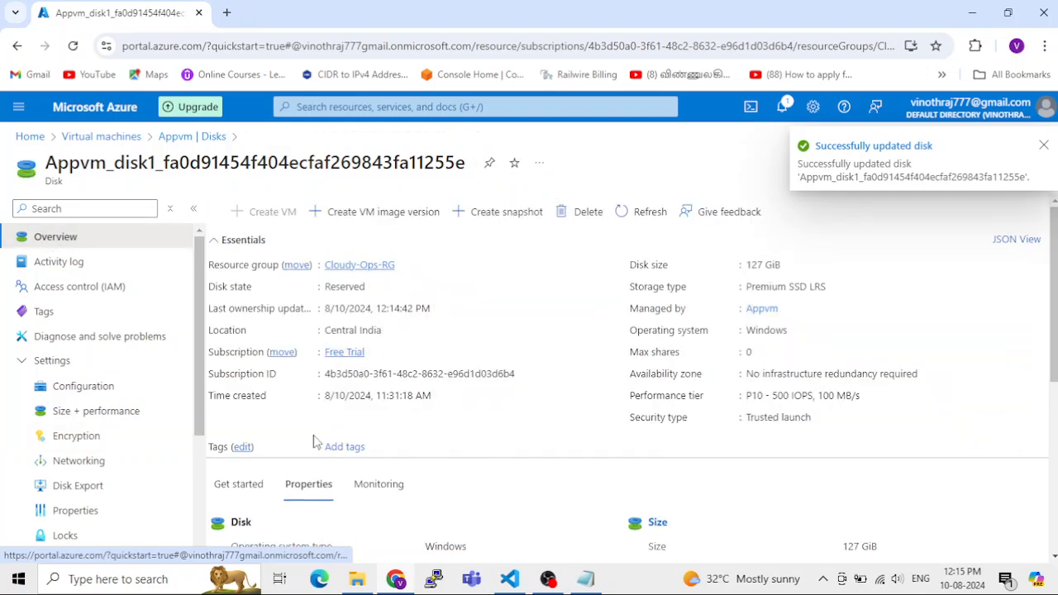
scroll(314, 438, "down", 2)
scroll(314, 439, "down", 3)
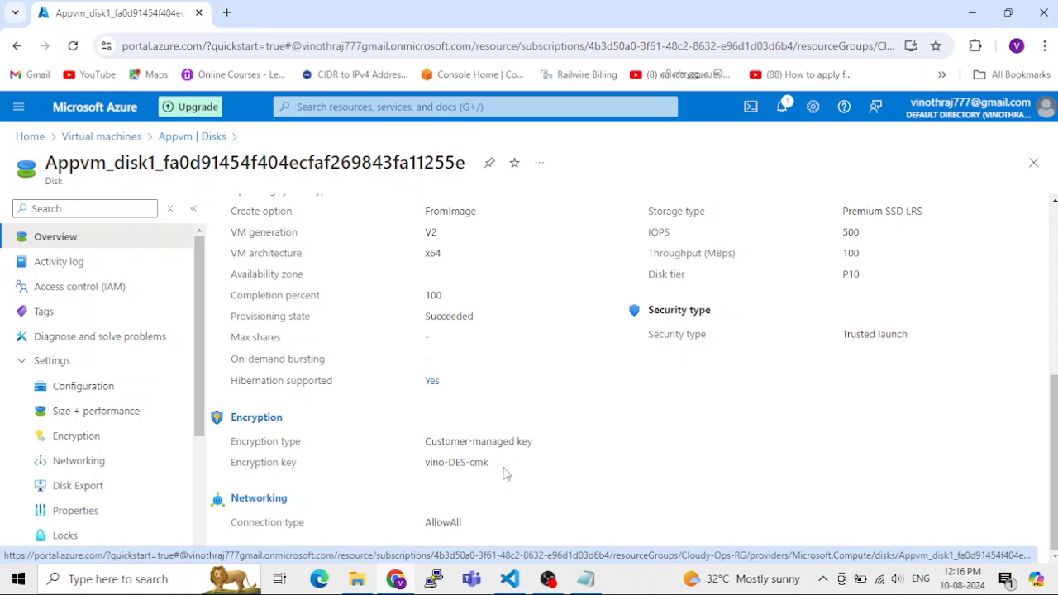
scroll(396, 445, "up", 4)
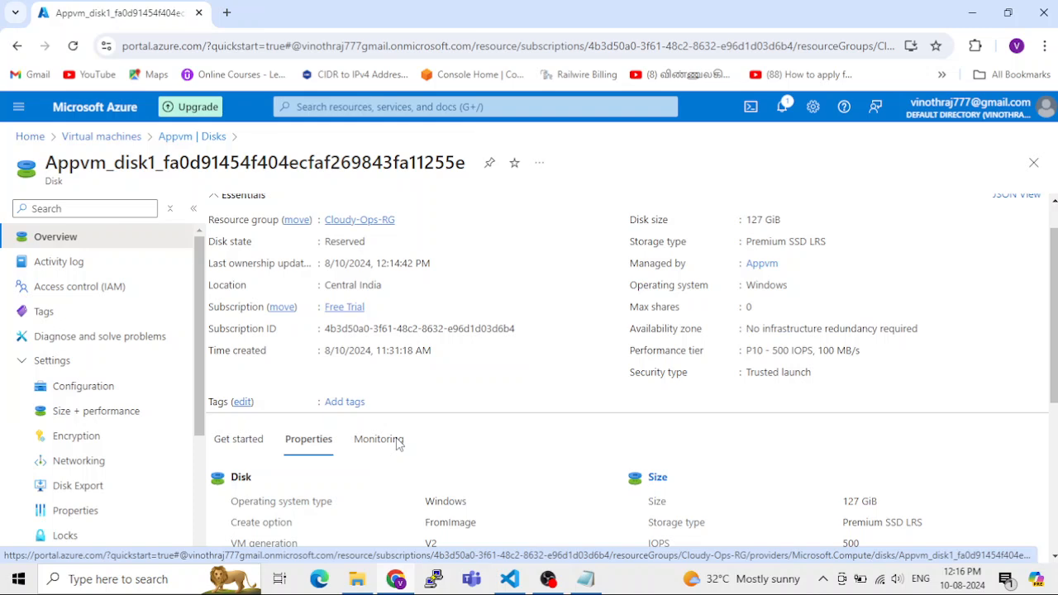
scroll(398, 445, "up", 1)
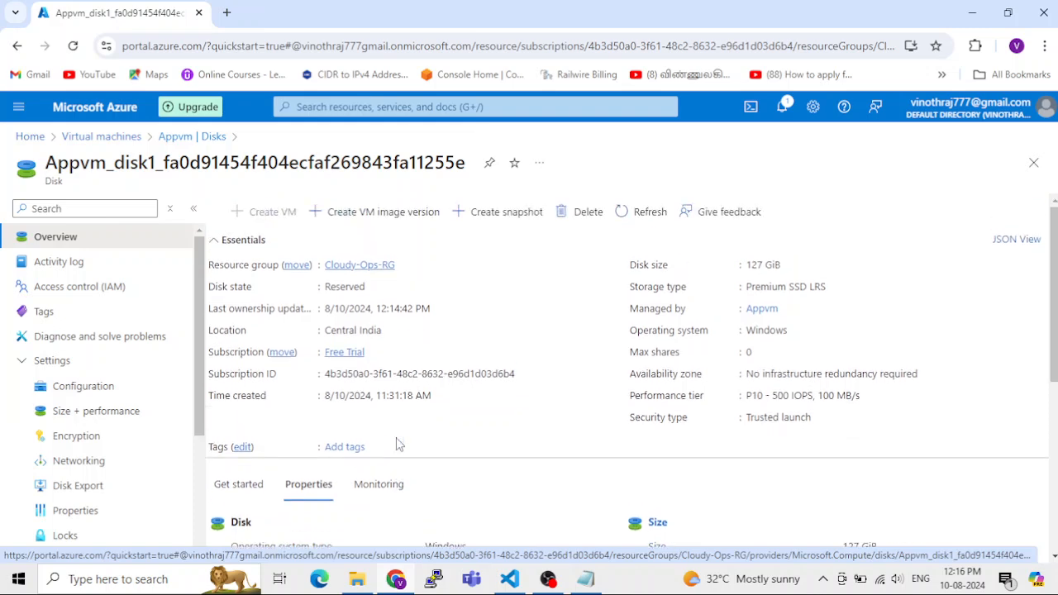
scroll(396, 444, "down", 5)
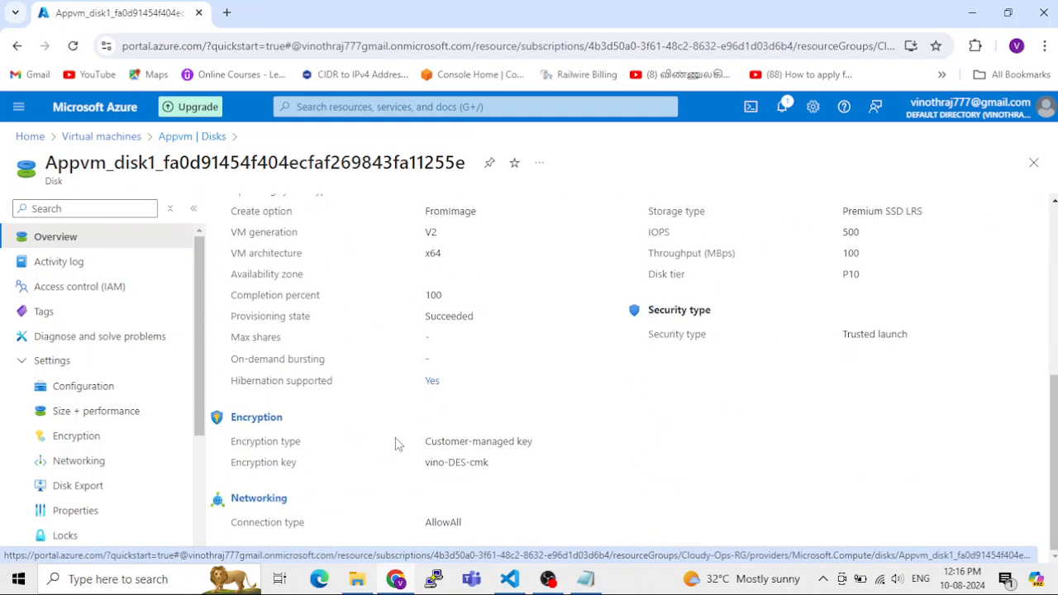
Return to the list of virtual machines and reopen Appvm's disk settings.
left_click(128, 147)
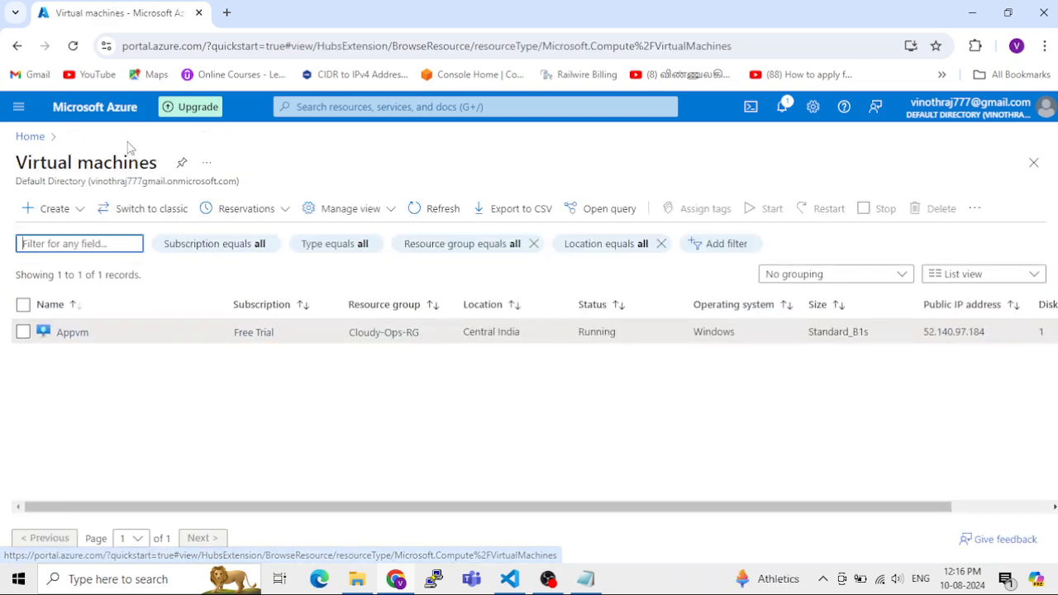
left_click(70, 333)
left_click(216, 163)
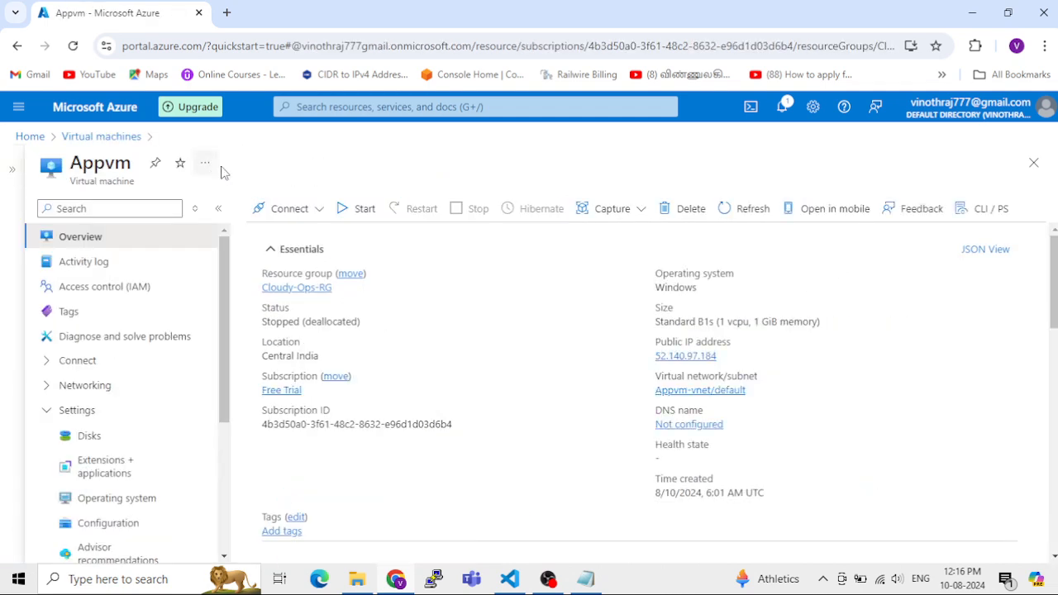
left_click(92, 438)
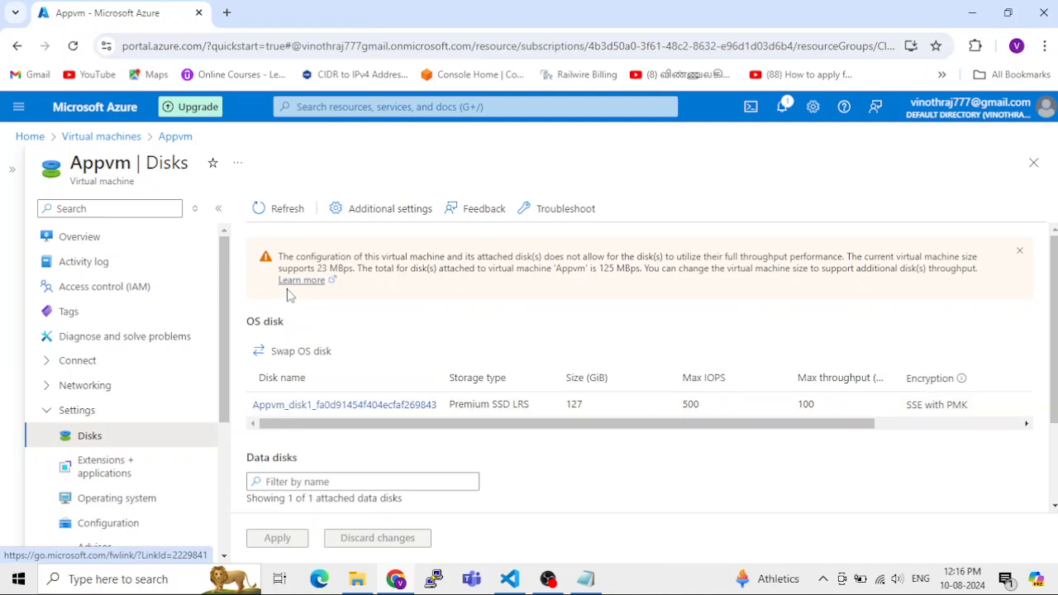
Refresh Appvm's disk settings and compare the encryption and host caching of the OS disk and datadisk.
scroll(291, 298, "down", 2)
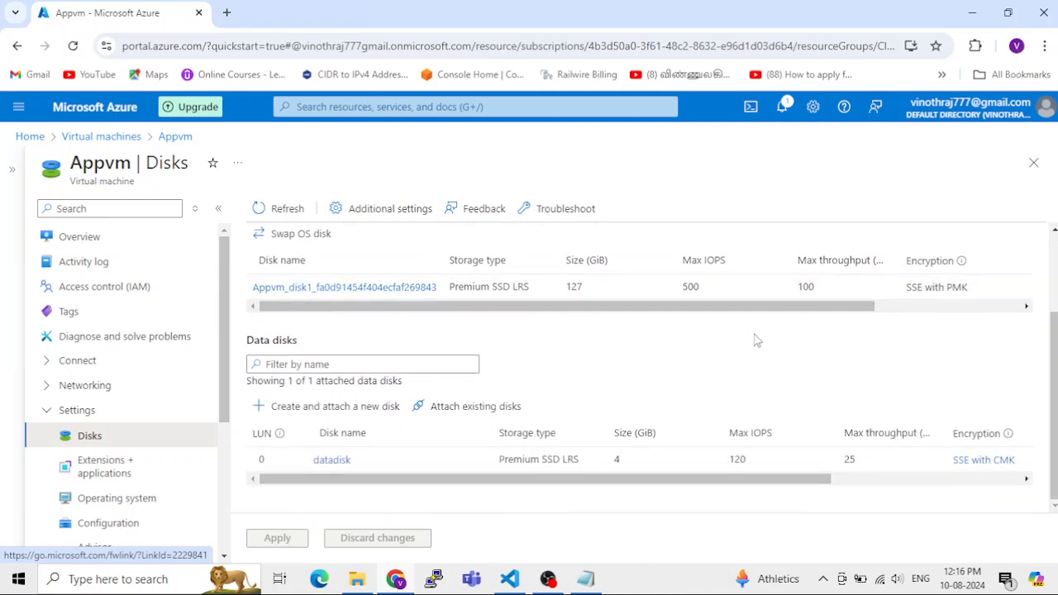
mouse_move(642, 308)
left_mouse_down()
mouse_move(657, 308)
mouse_move(641, 308)
left_mouse_up()
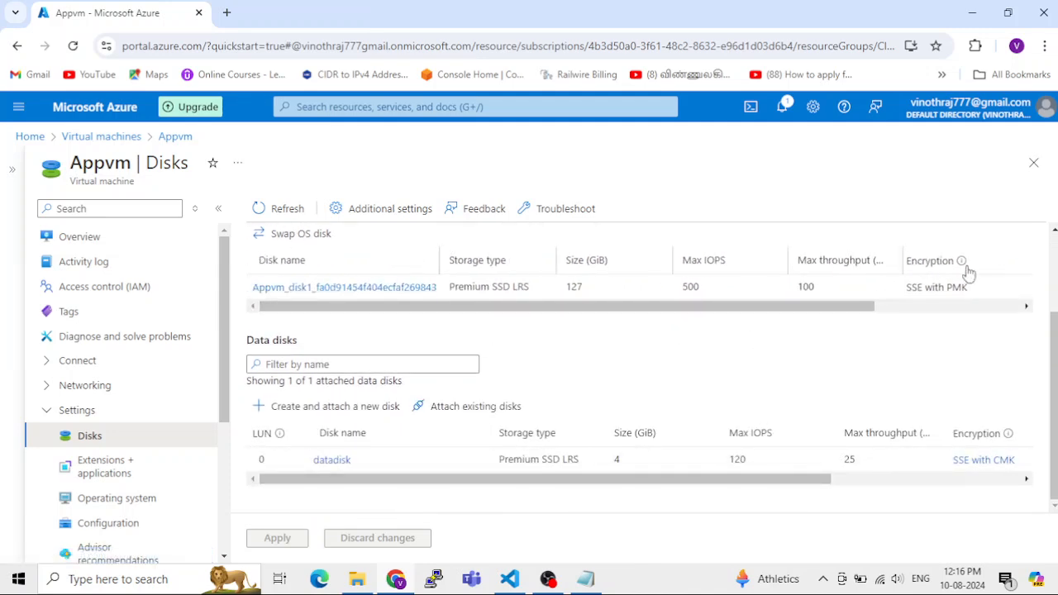
mouse_move(821, 489)
left_mouse_down()
mouse_move(879, 489)
mouse_move(821, 490)
left_mouse_up()
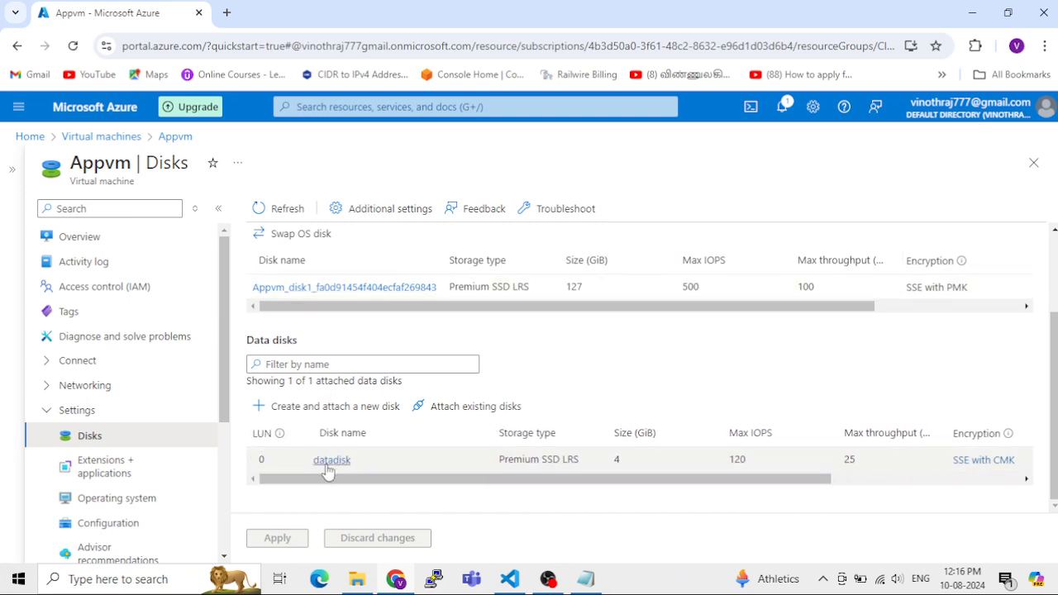
left_click_drag(577, 480, 715, 479)
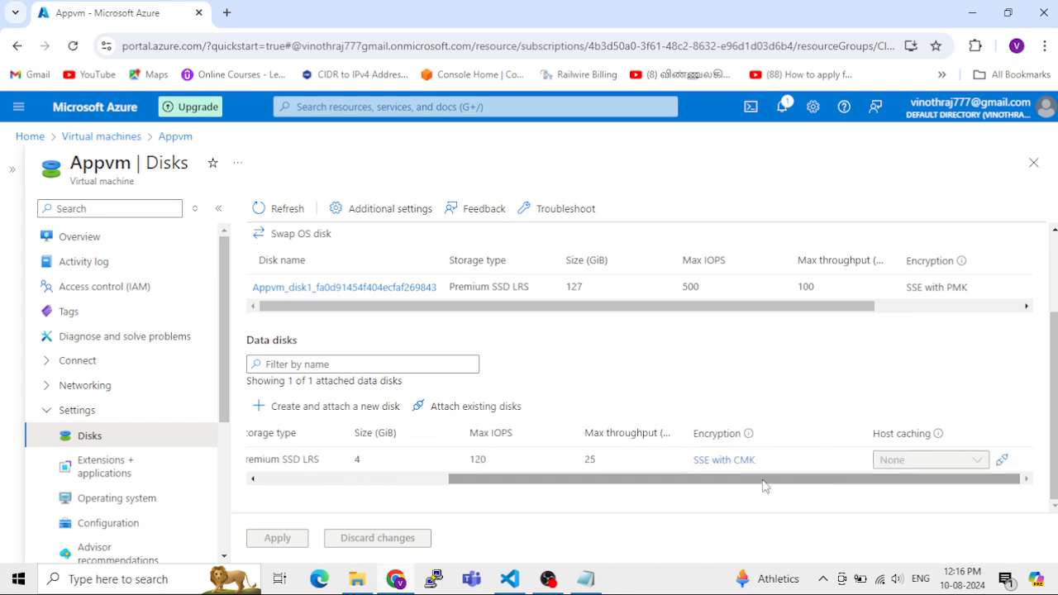
scroll(757, 307, "right", 3)
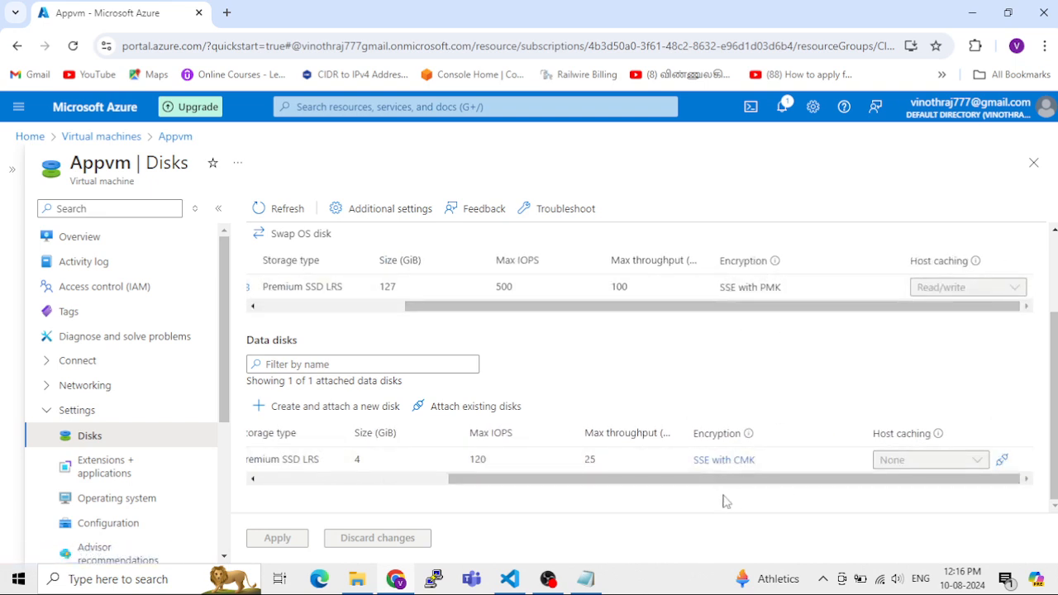
left_click_drag(739, 308, 437, 312)
left_click(281, 206)
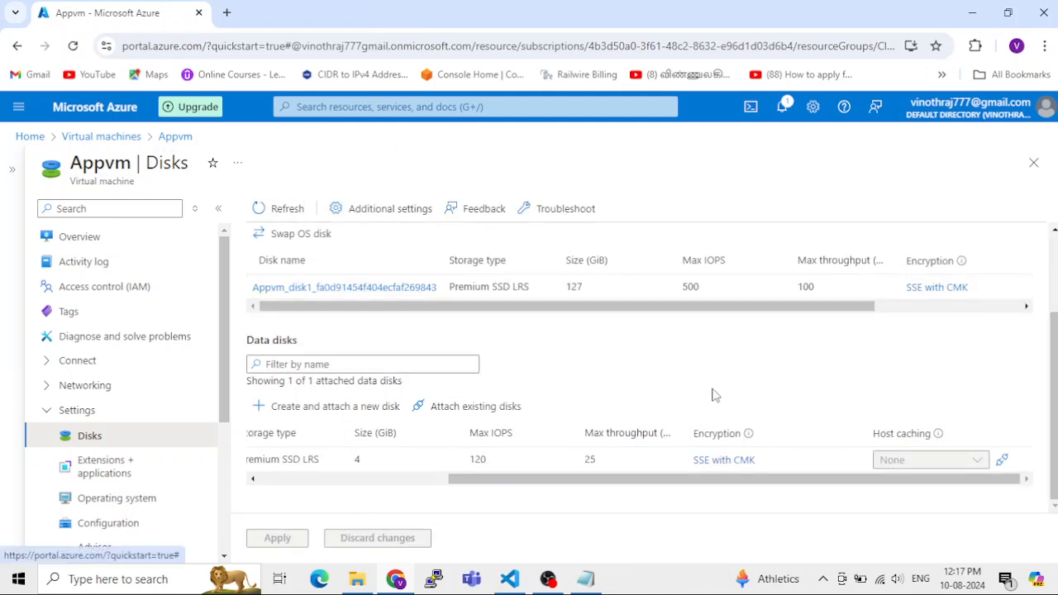
left_click(258, 212)
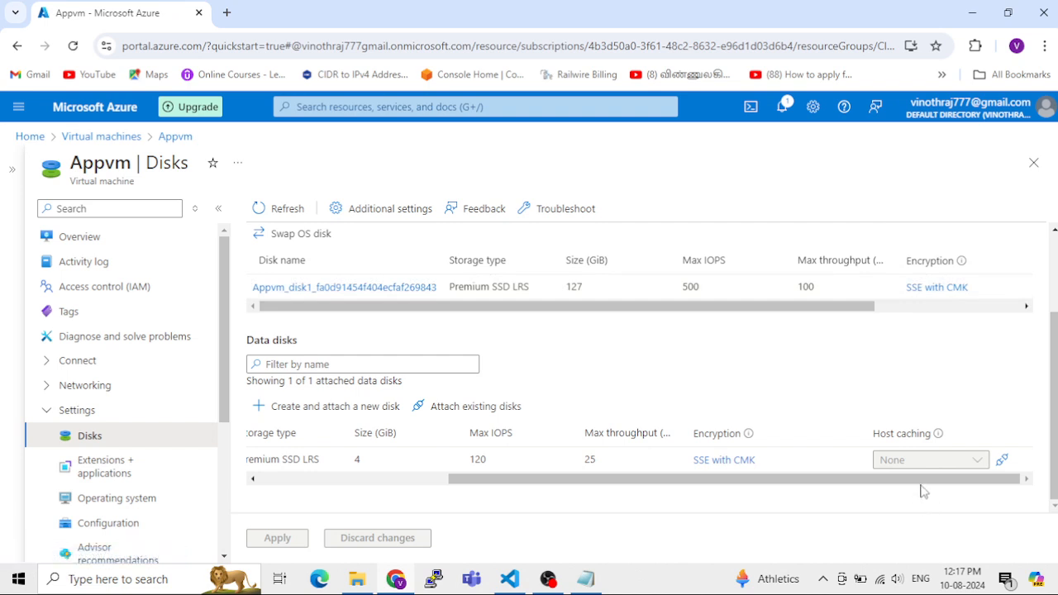
left_click_drag(922, 488, 680, 491)
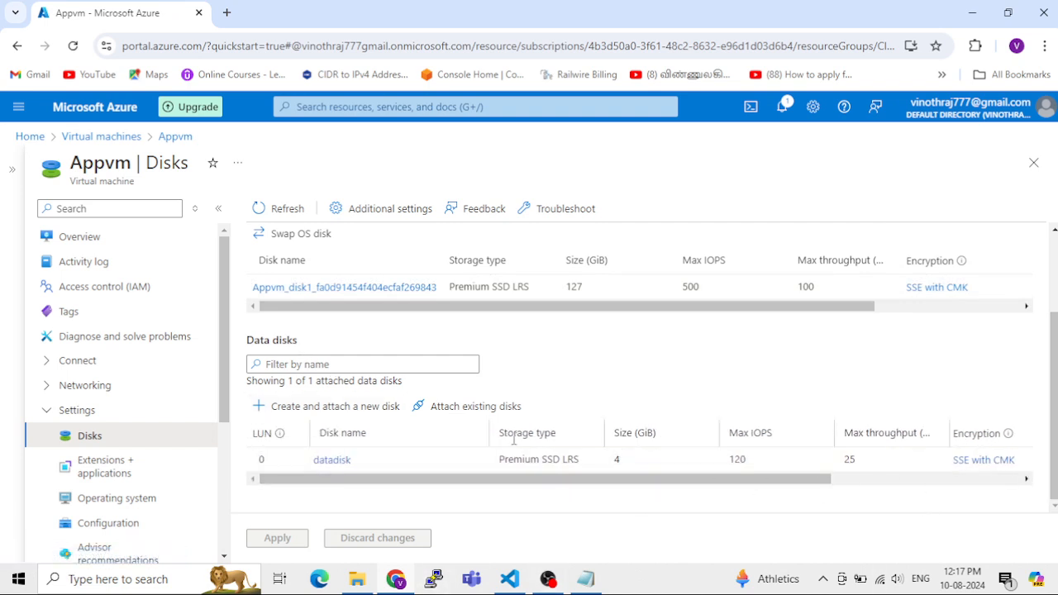
Start Appvm from its overview and recheck the encryption of its OS disk and data disk.
left_click(132, 138)
left_click(76, 332)
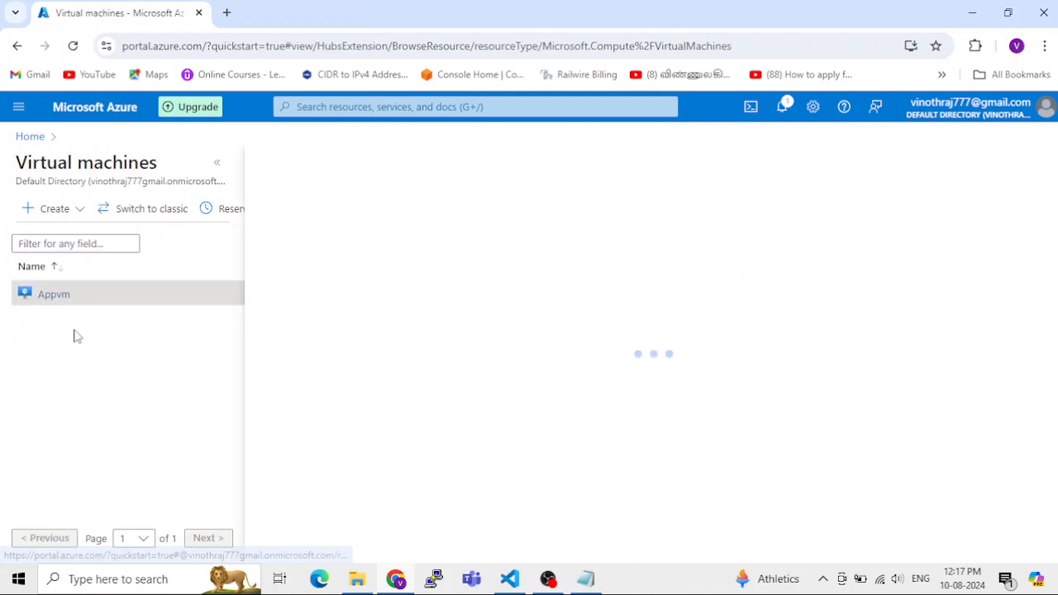
left_click(217, 163)
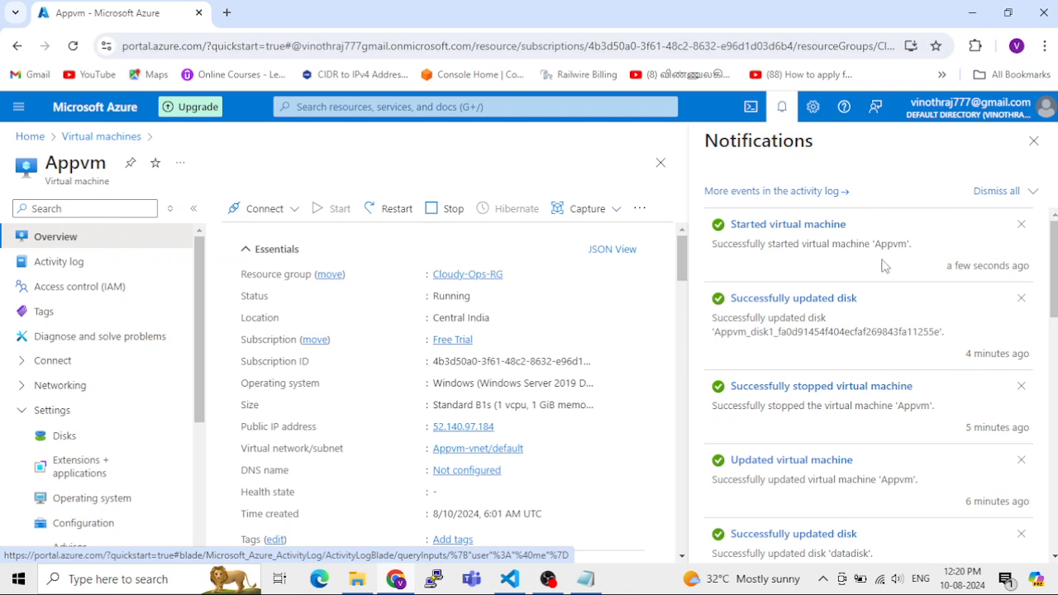
left_click(1033, 141)
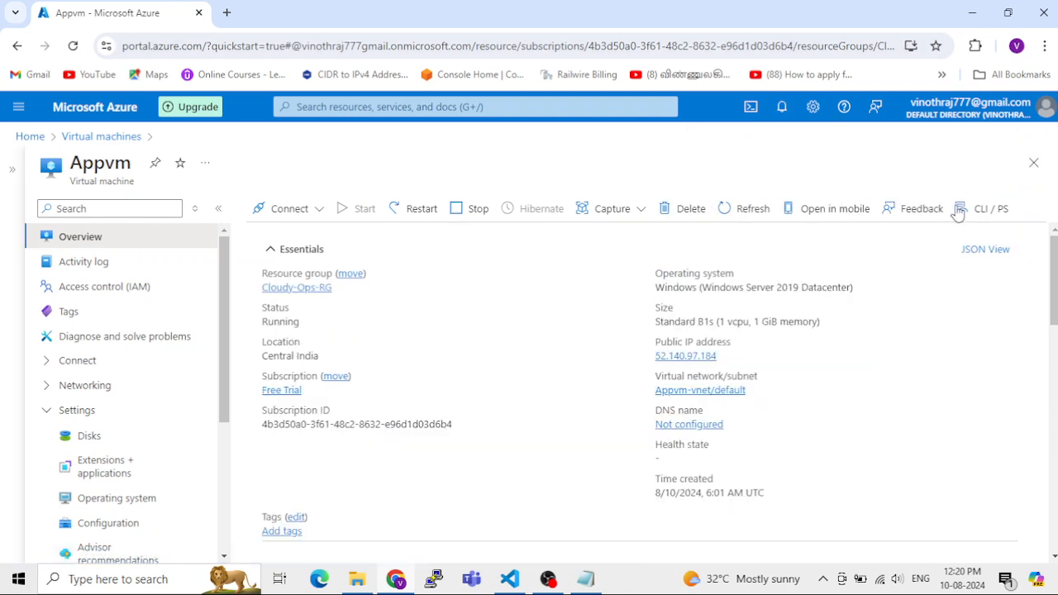
left_click(91, 438)
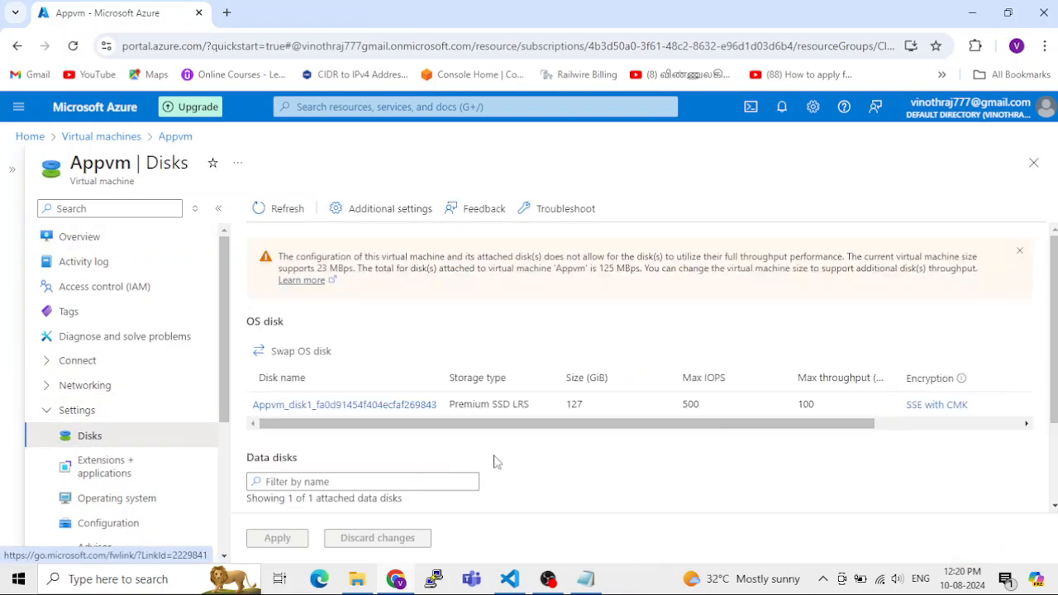
scroll(827, 446, "down", 2)
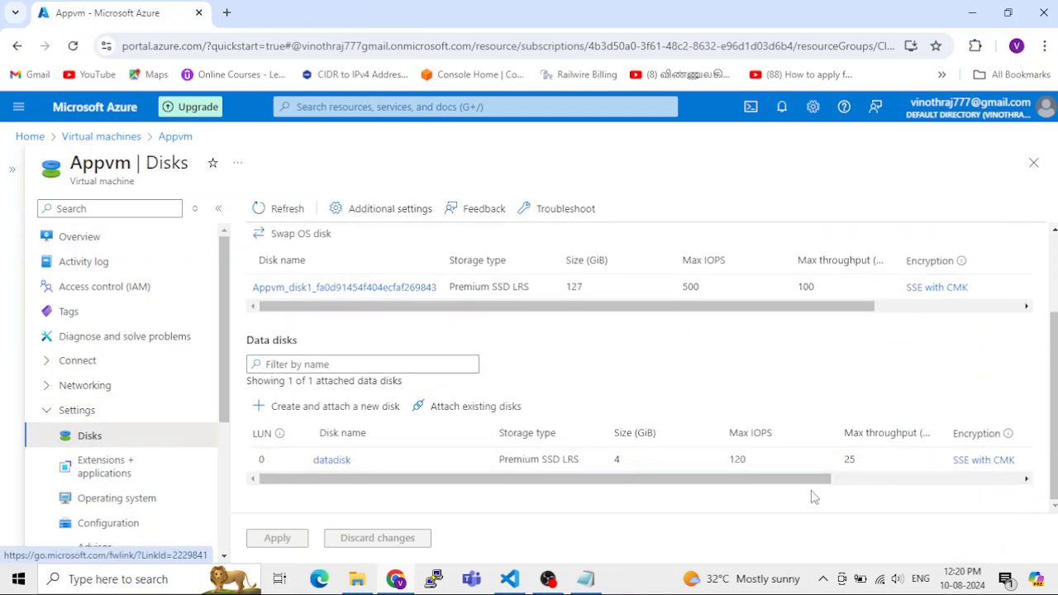